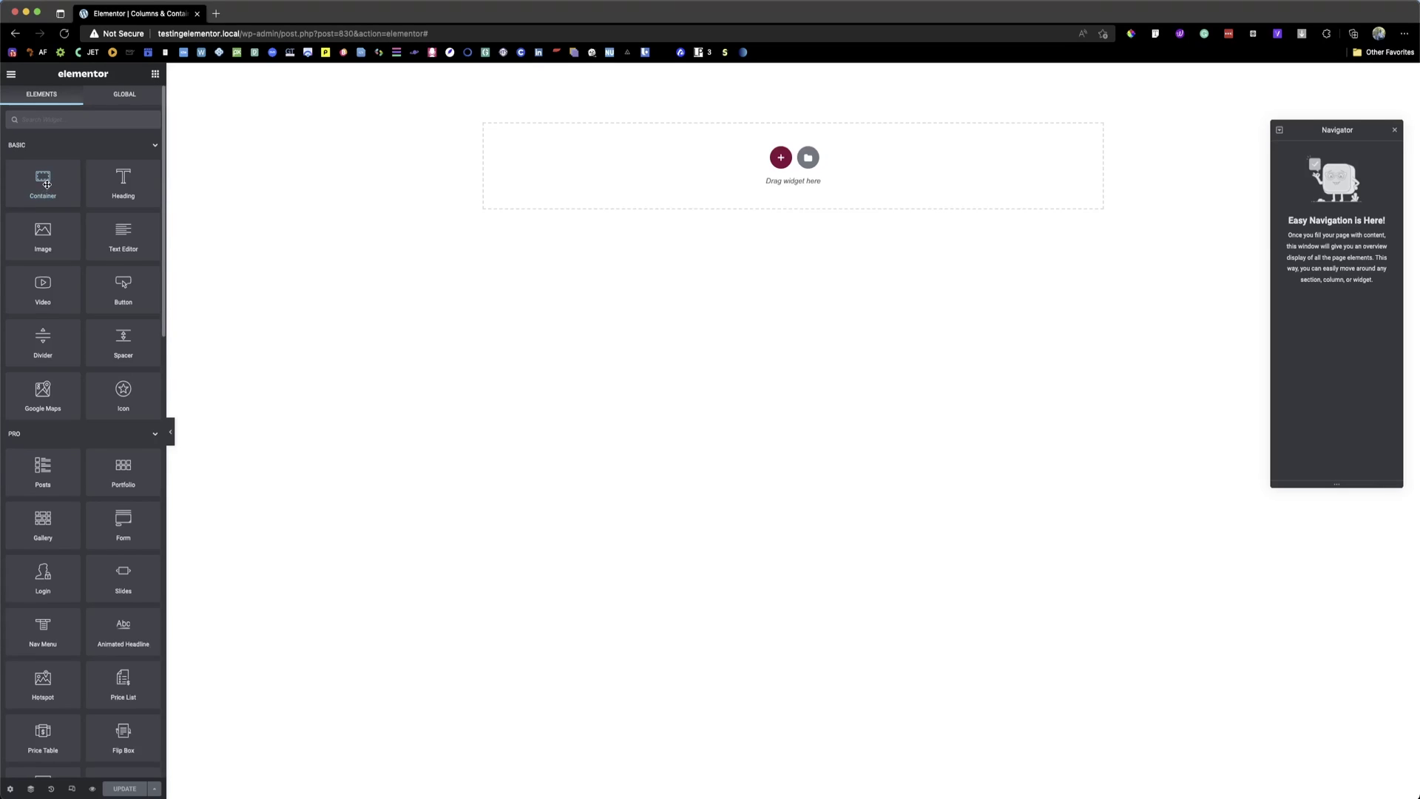
Step: Add a heading widget to the empty page and set its title to "Read More"
left_click(155, 74)
left_click_drag(129, 184, 596, 98)
double_click(114, 178)
left_click(114, 179)
type("Click")
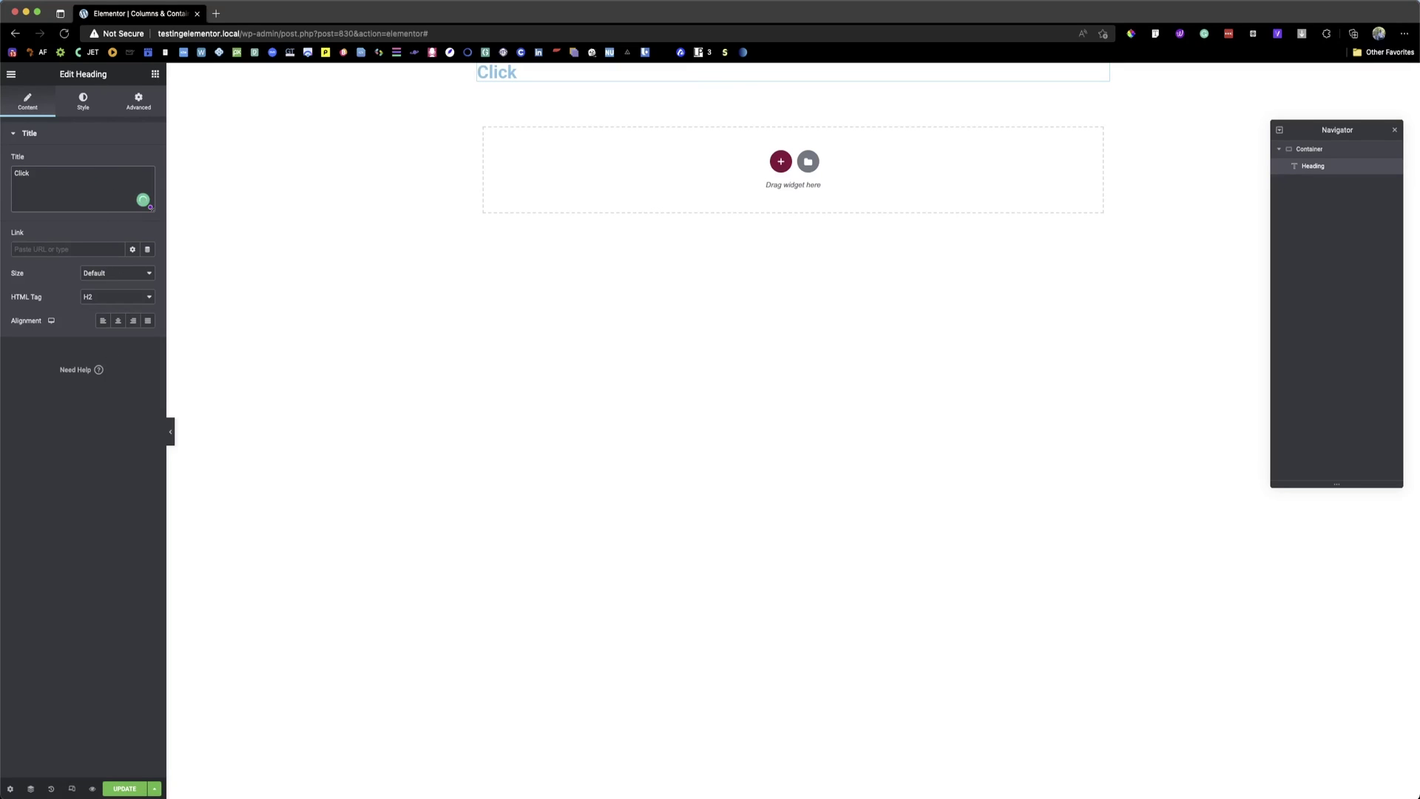
double_click(32, 160)
type("Read More")
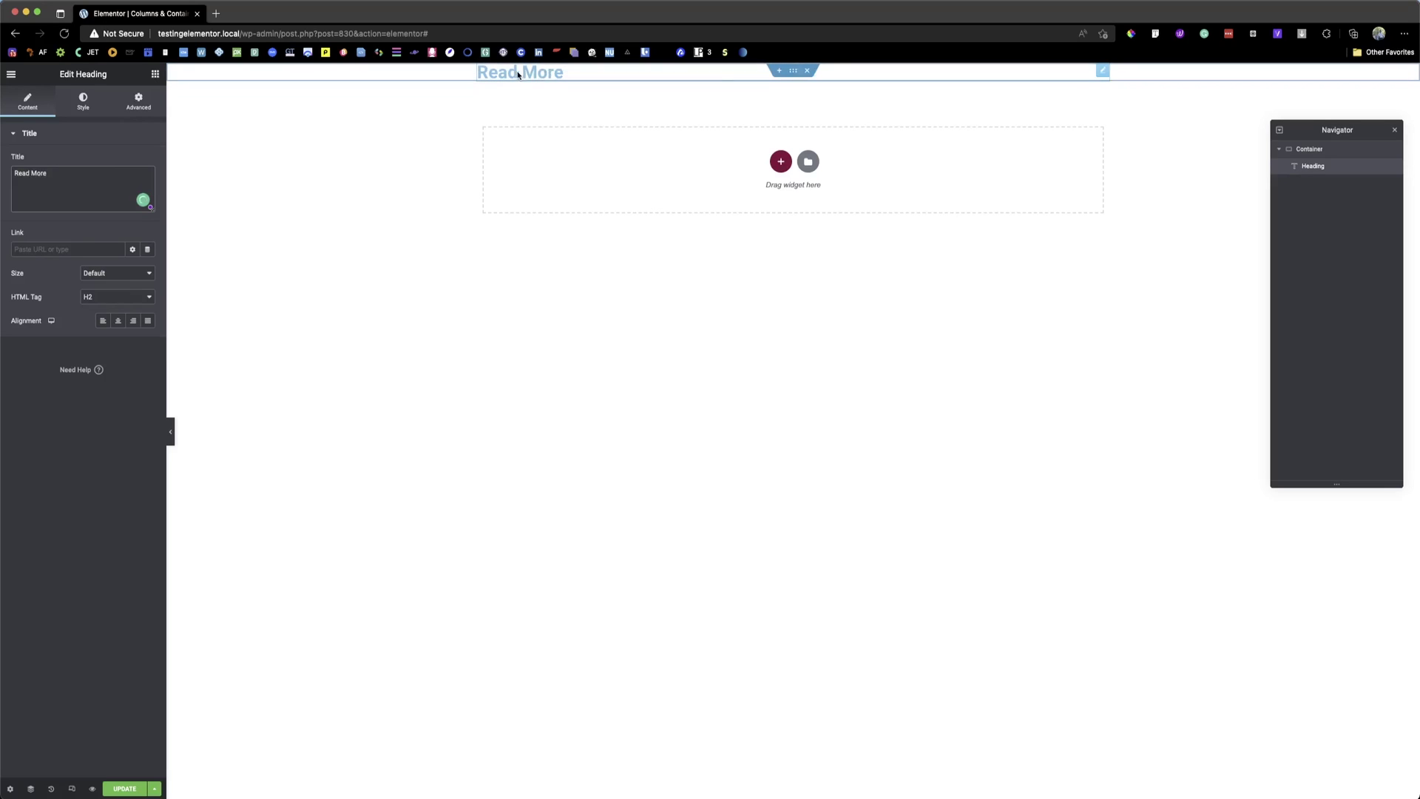
Step: Set the heading's container to full-width content and reduce its width to 8%
left_click(792, 72)
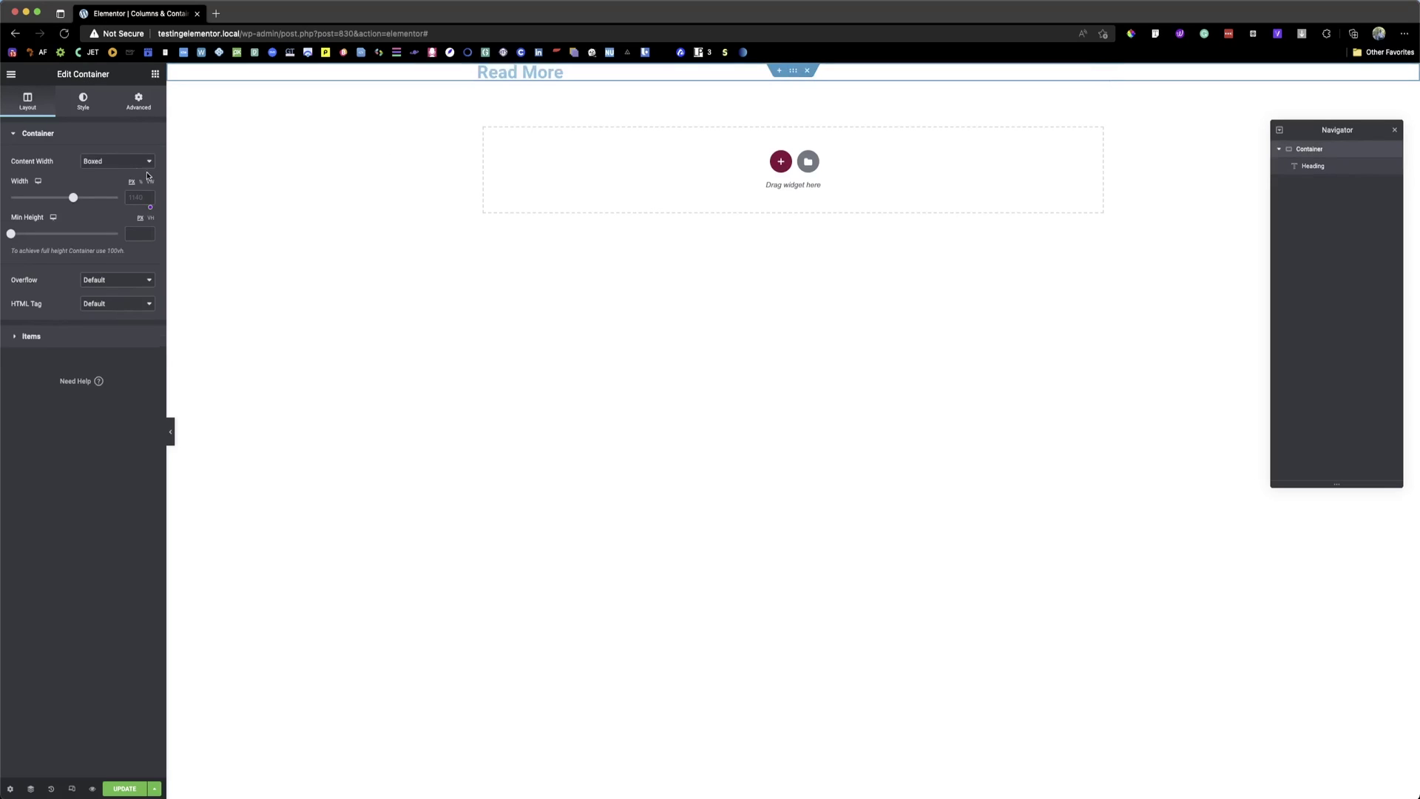
left_click(123, 164)
left_click(116, 173)
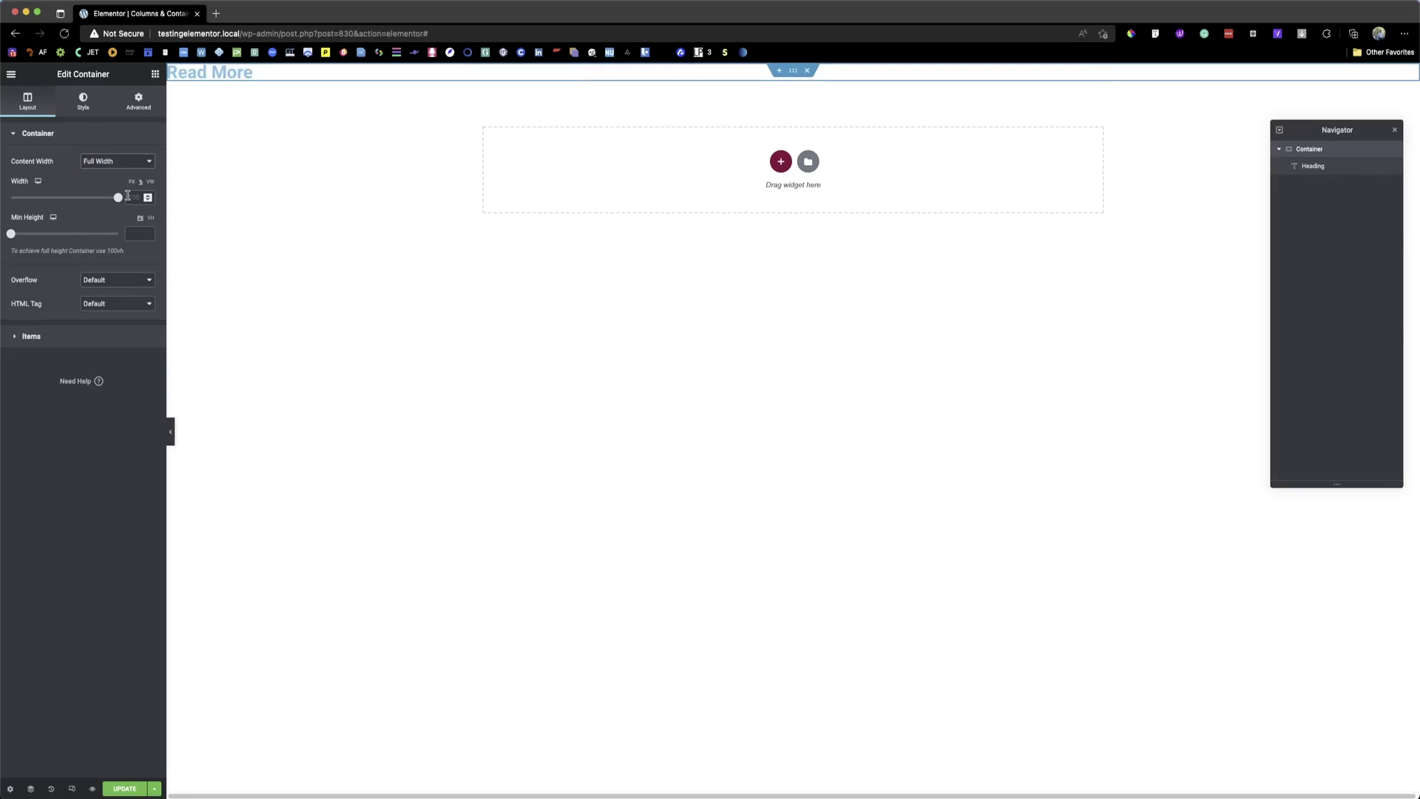
left_click_drag(118, 198, 19, 197)
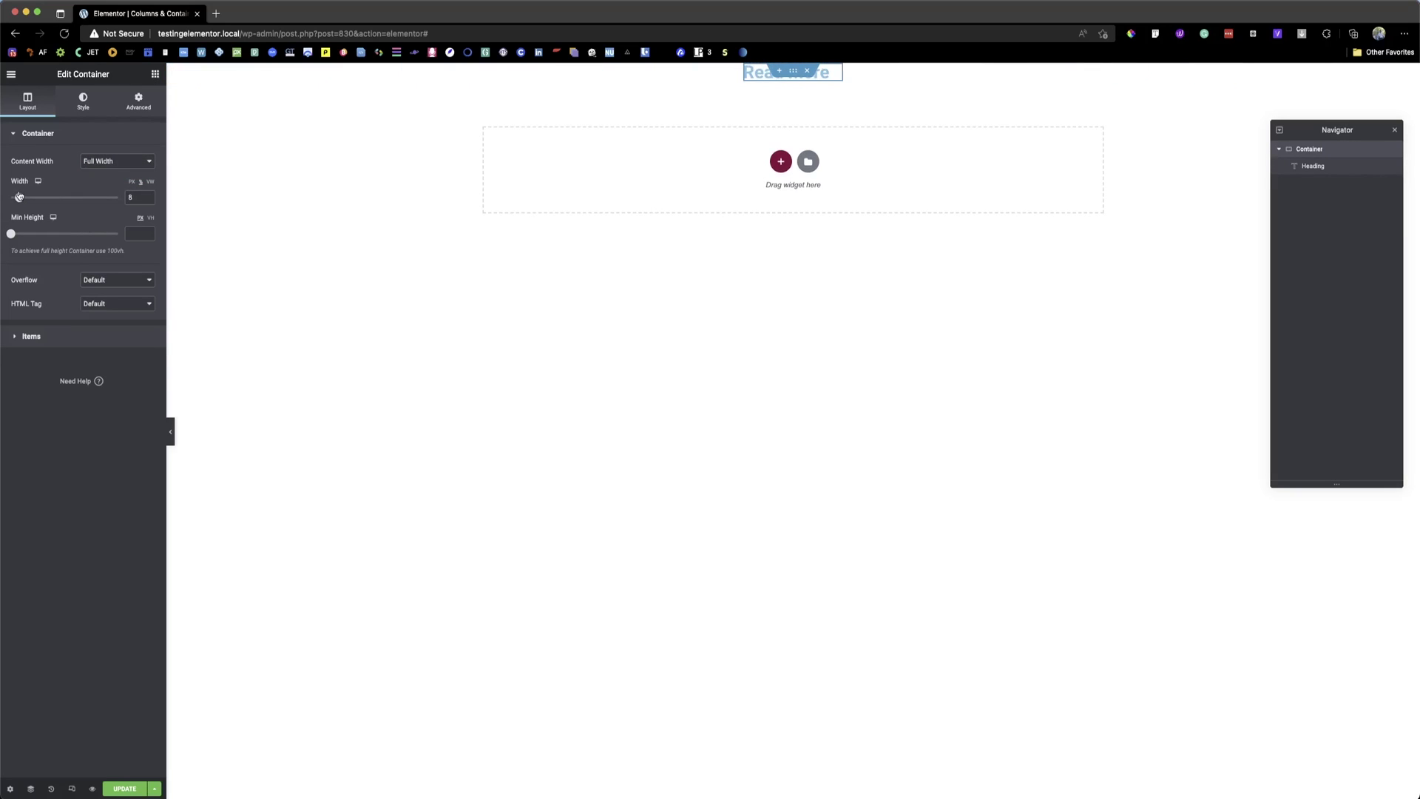
Step: Give the container 10 px padding on all sides and choose the classic background type
left_click(131, 110)
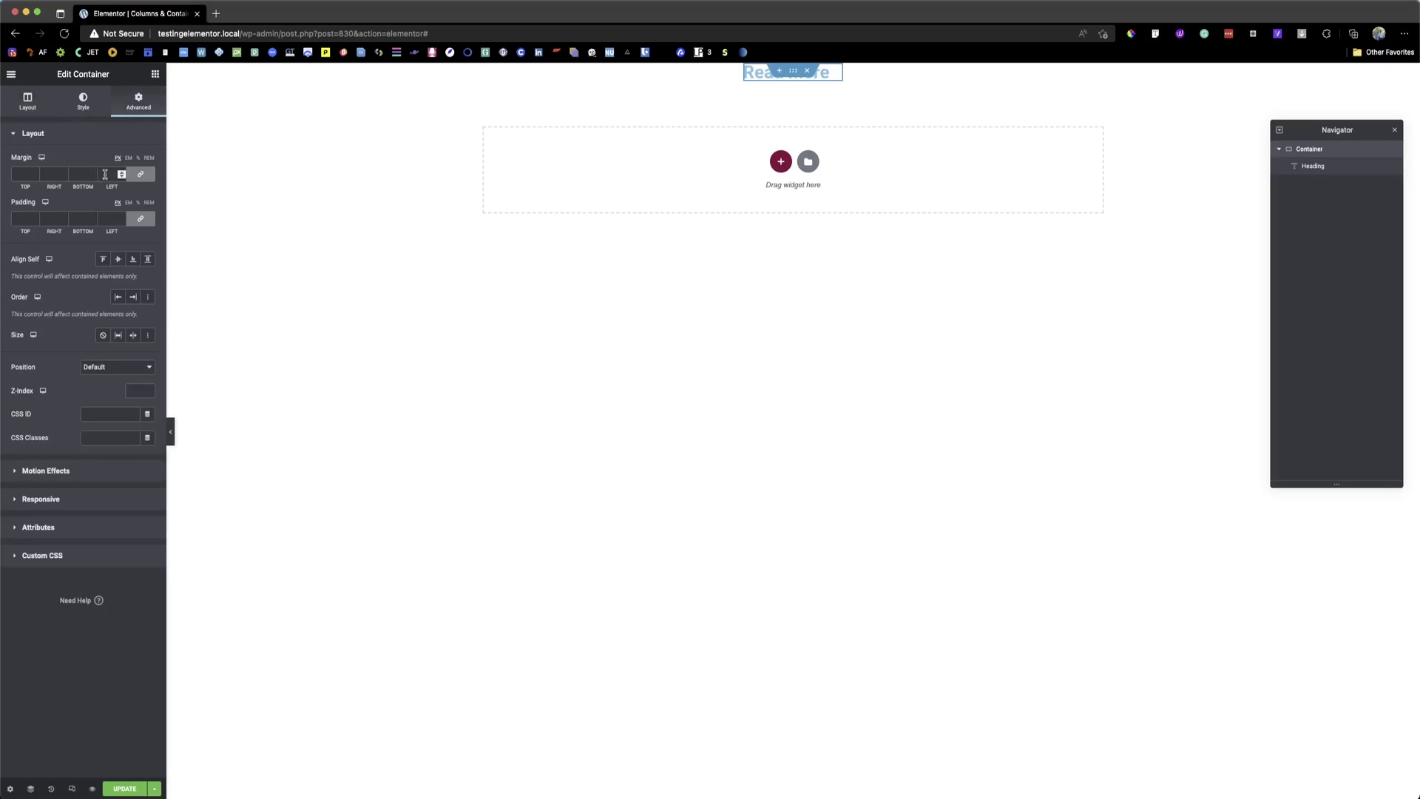
type("10")
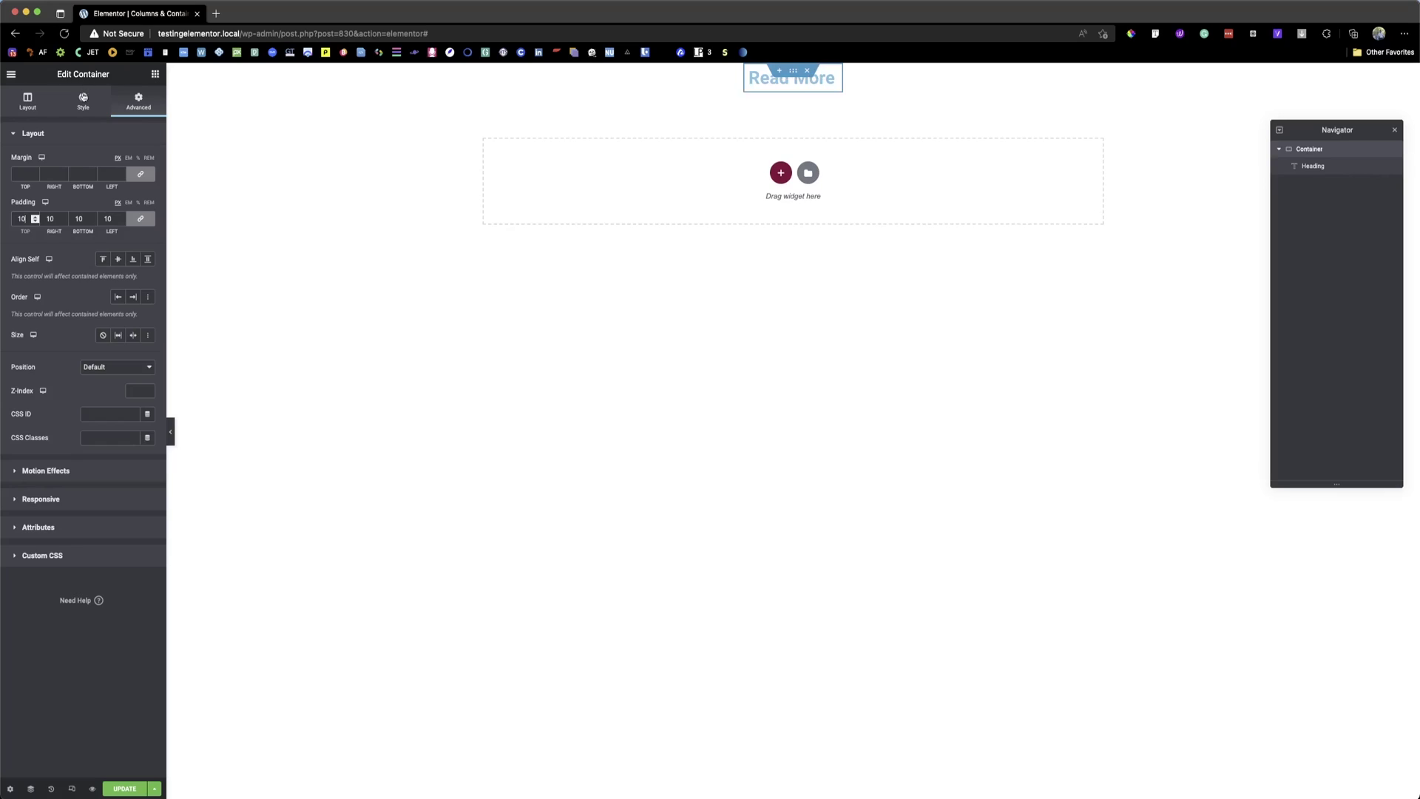
left_click(84, 97)
left_click(103, 185)
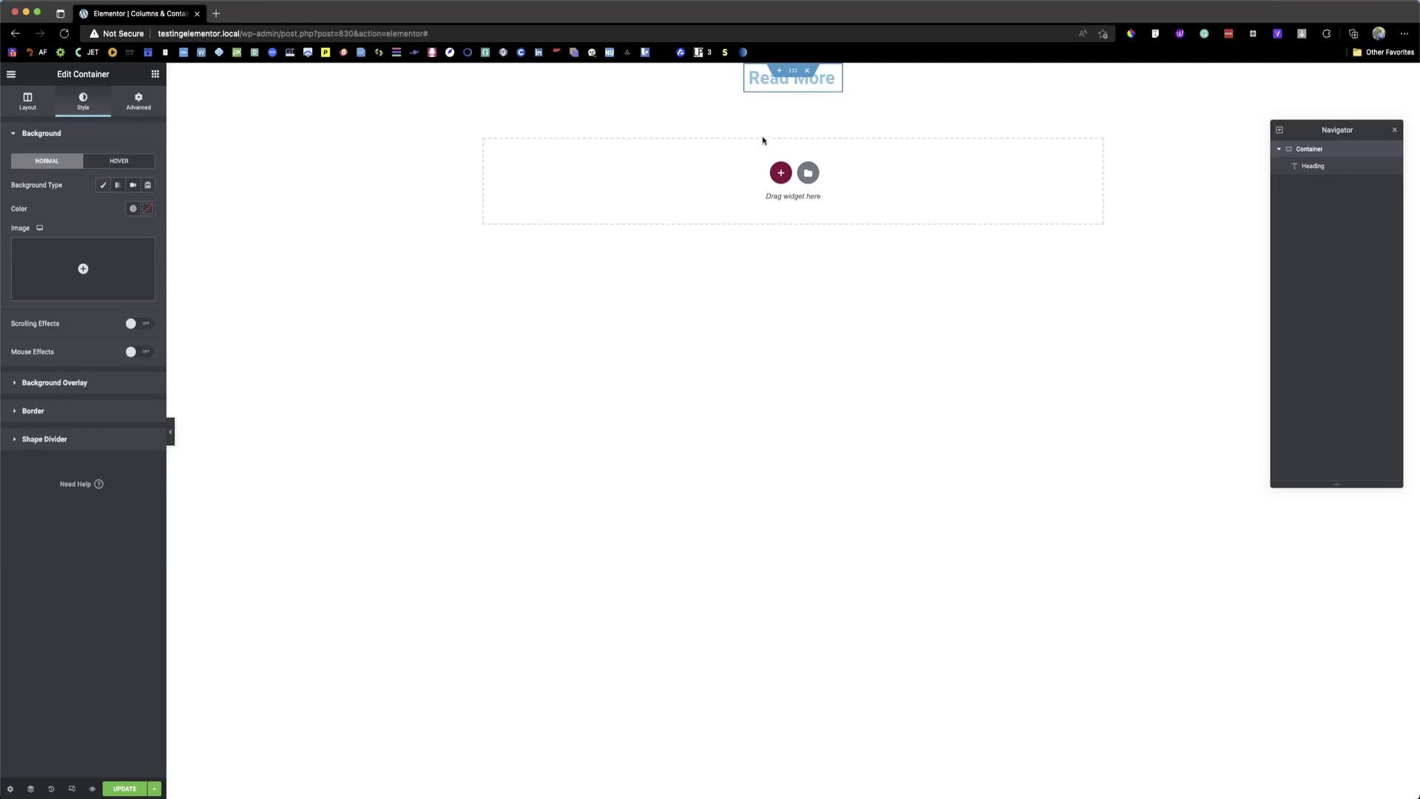
Step: Set the Read More heading's text color to Charcoal and reduce its typography size
left_click(763, 87)
left_click(83, 100)
left_click(133, 161)
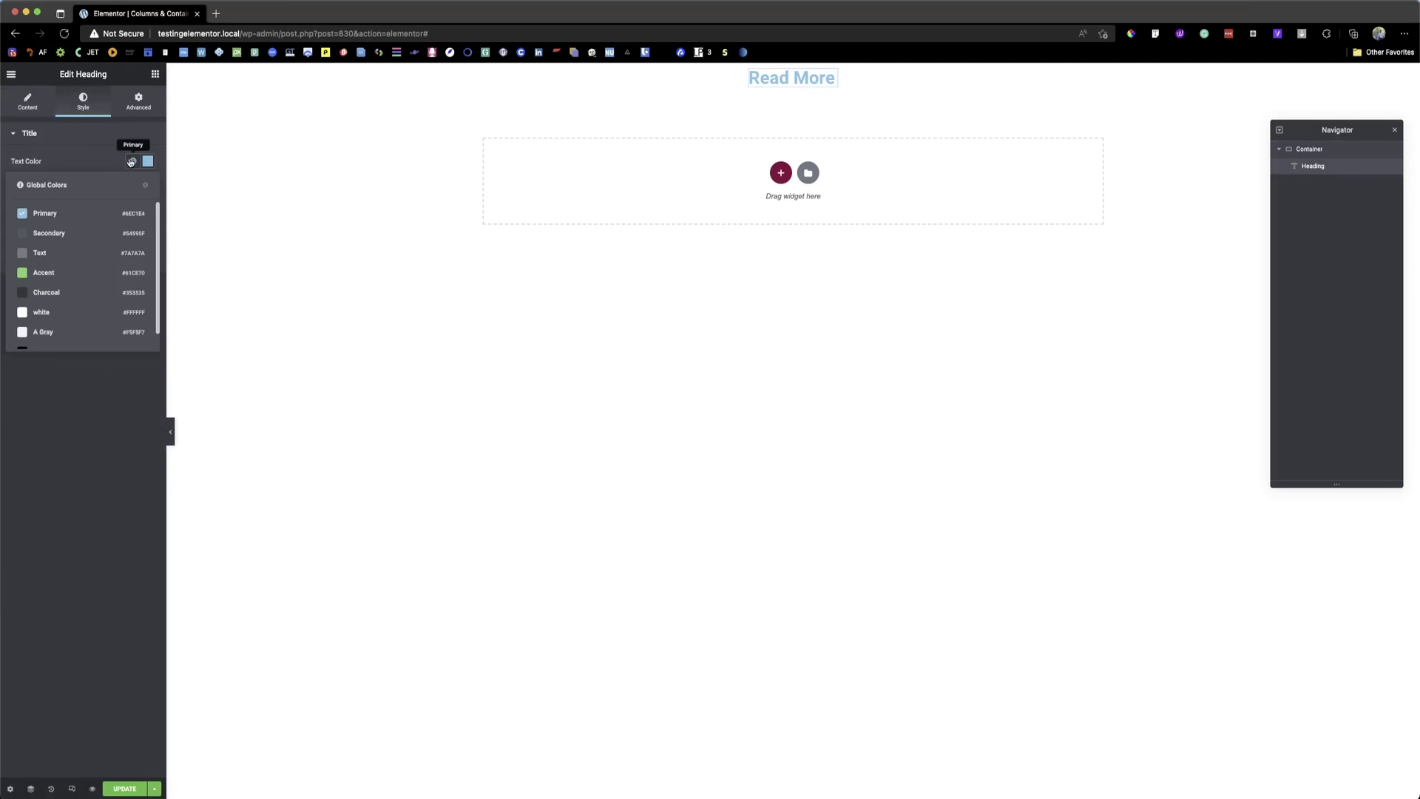
left_click(43, 293)
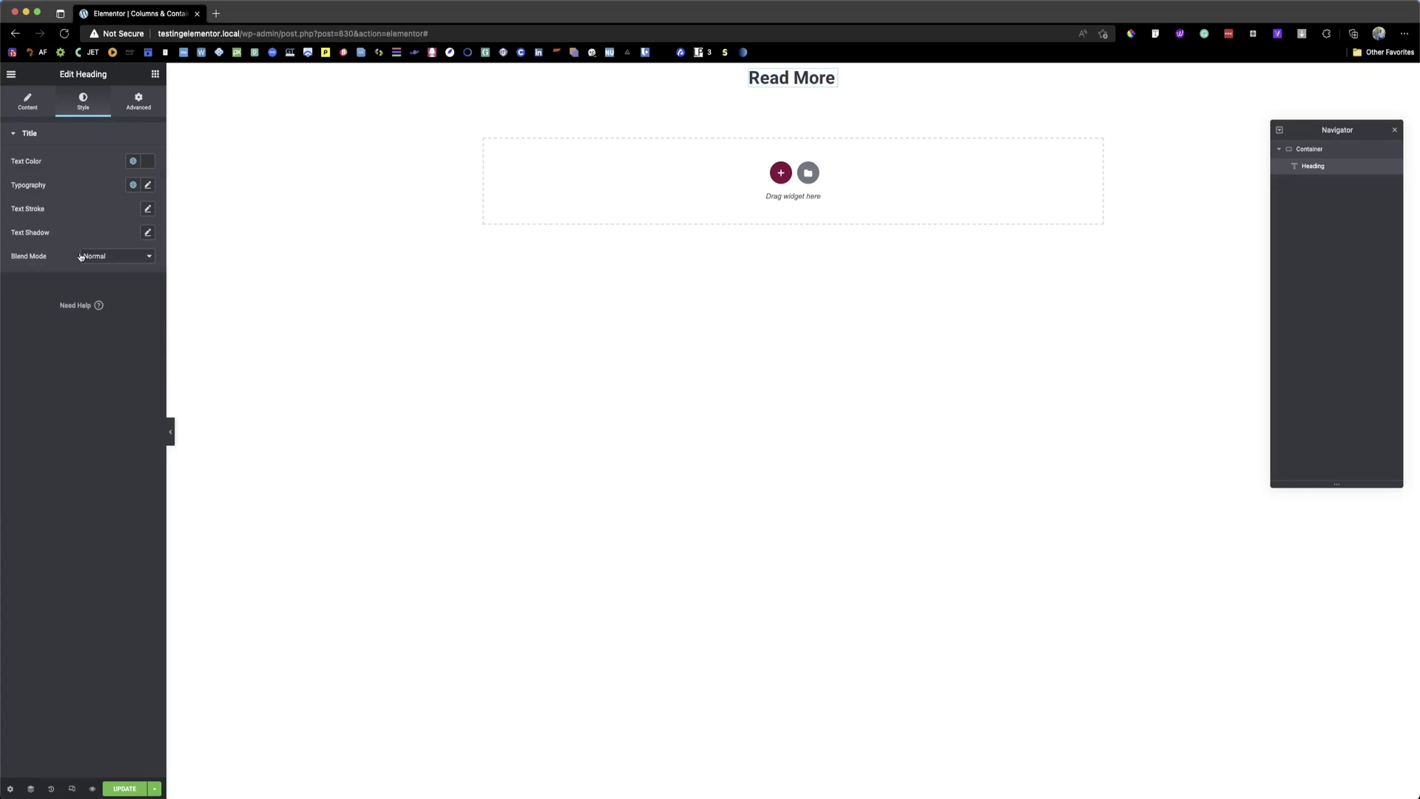
left_click(148, 185)
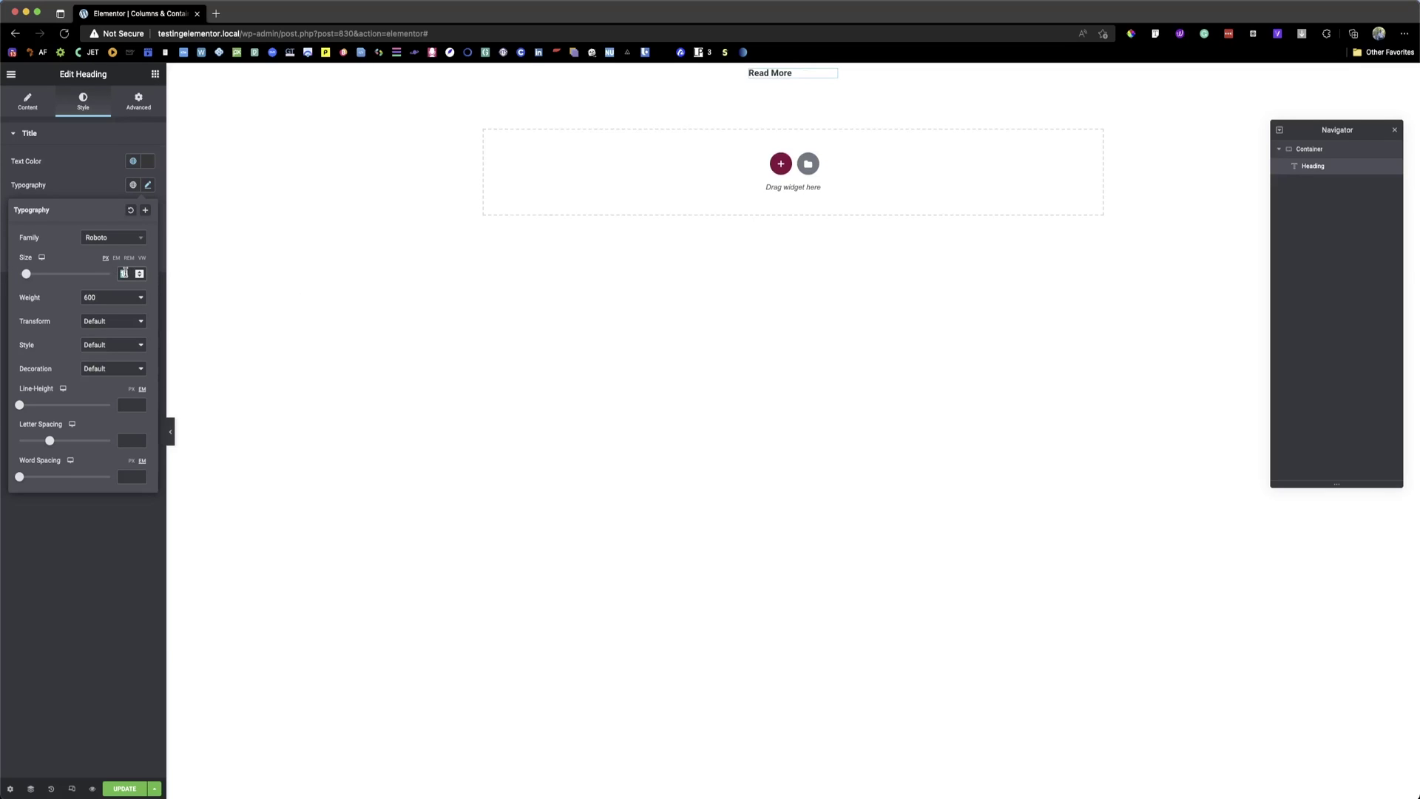
left_click(739, 109)
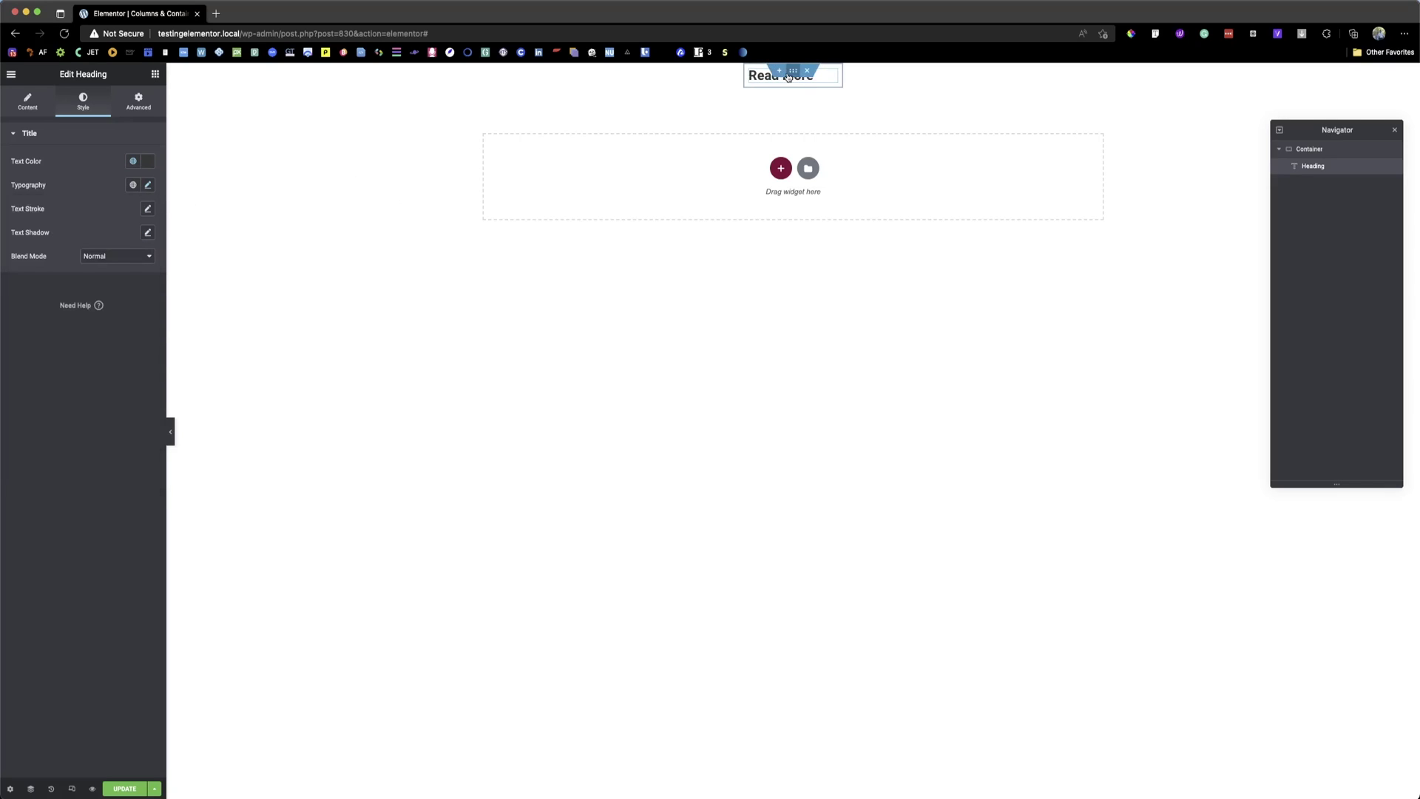
Step: Check the container's item layout settings and save the page
left_click(791, 72)
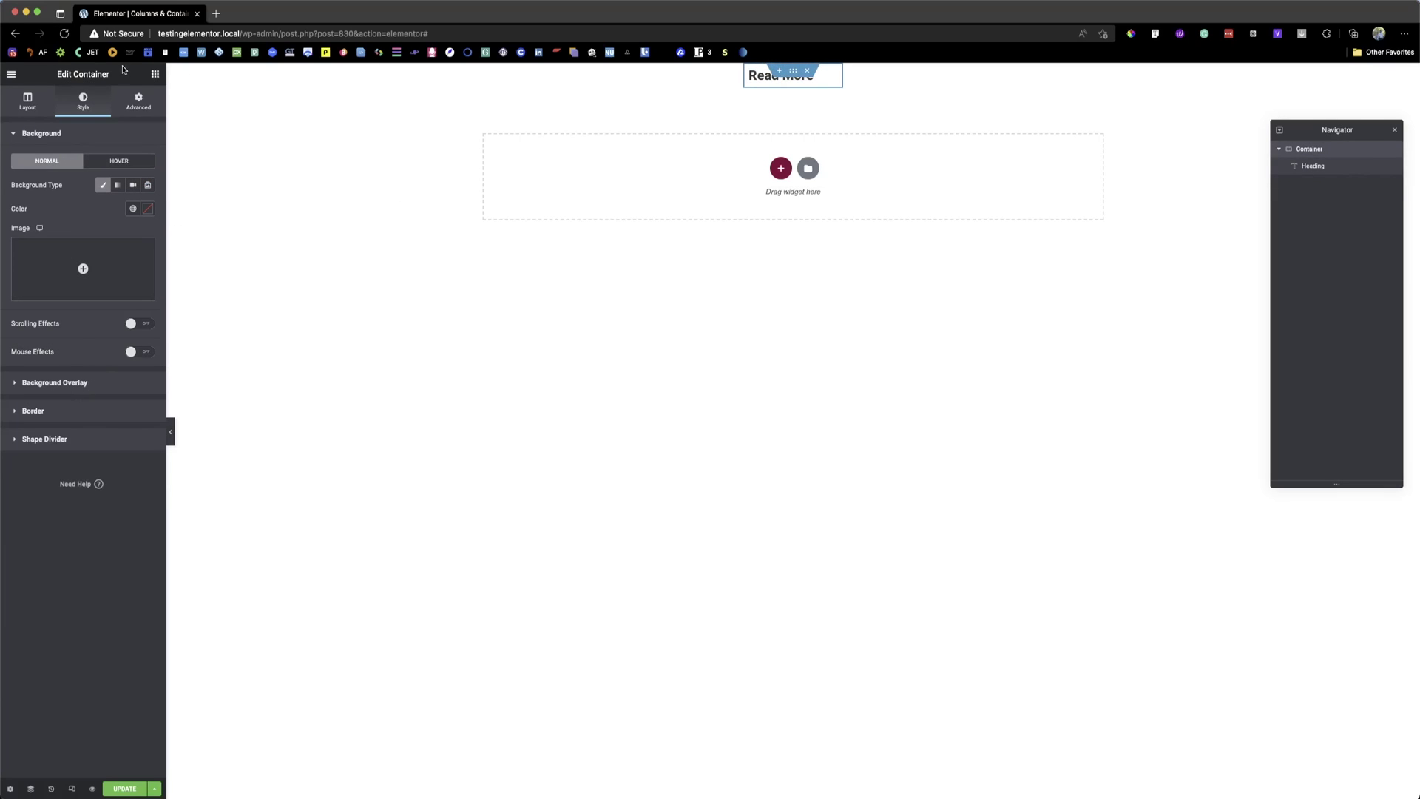
left_click(27, 101)
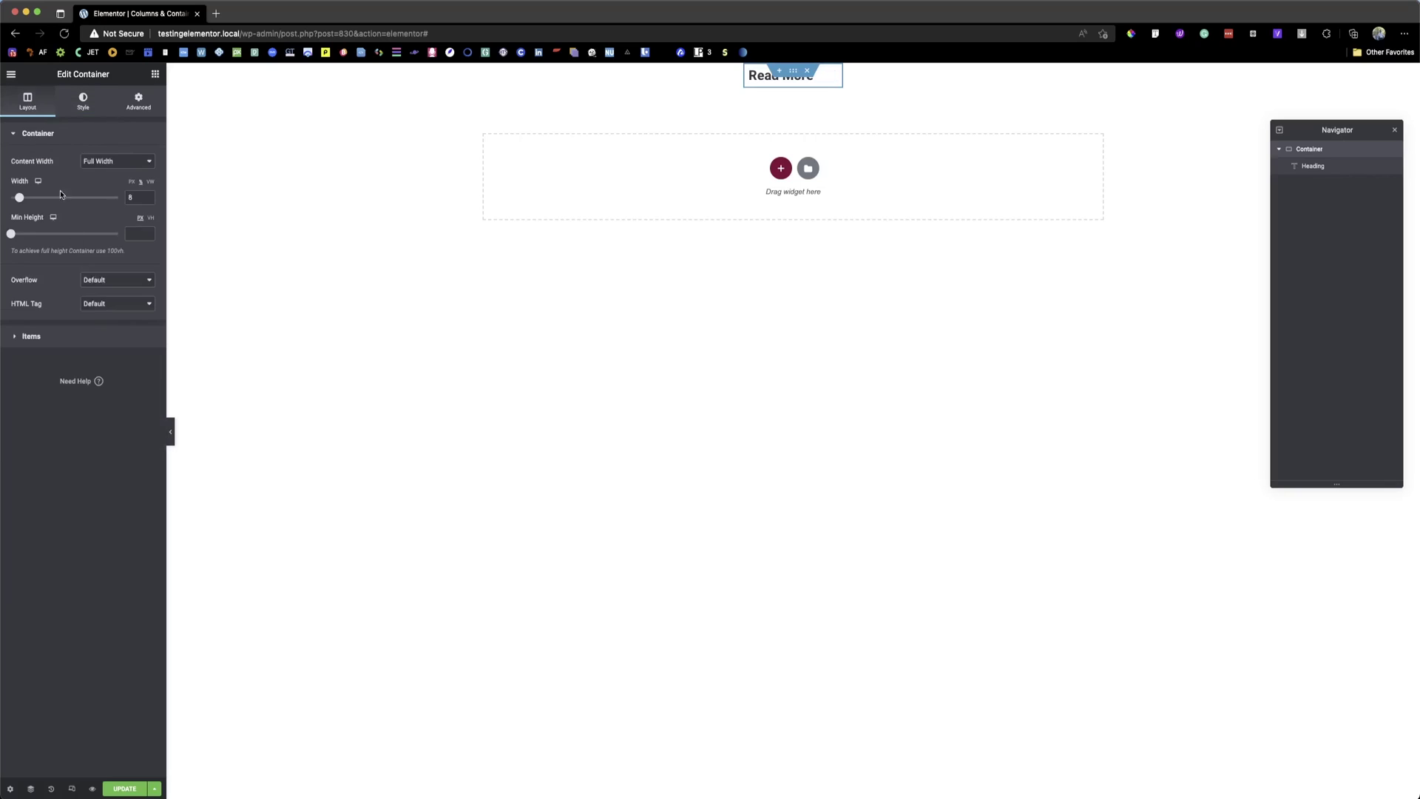
left_click(76, 338)
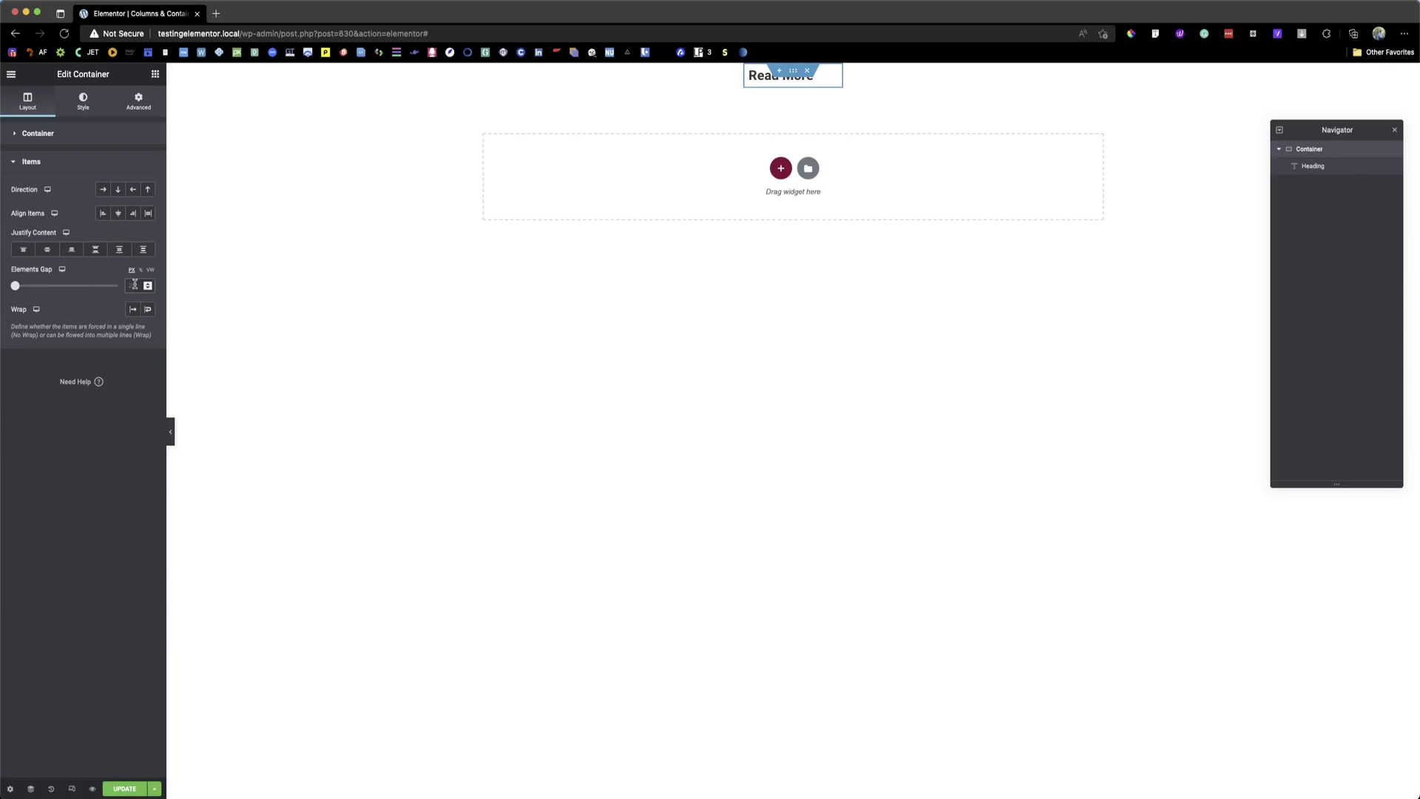
left_click(155, 74)
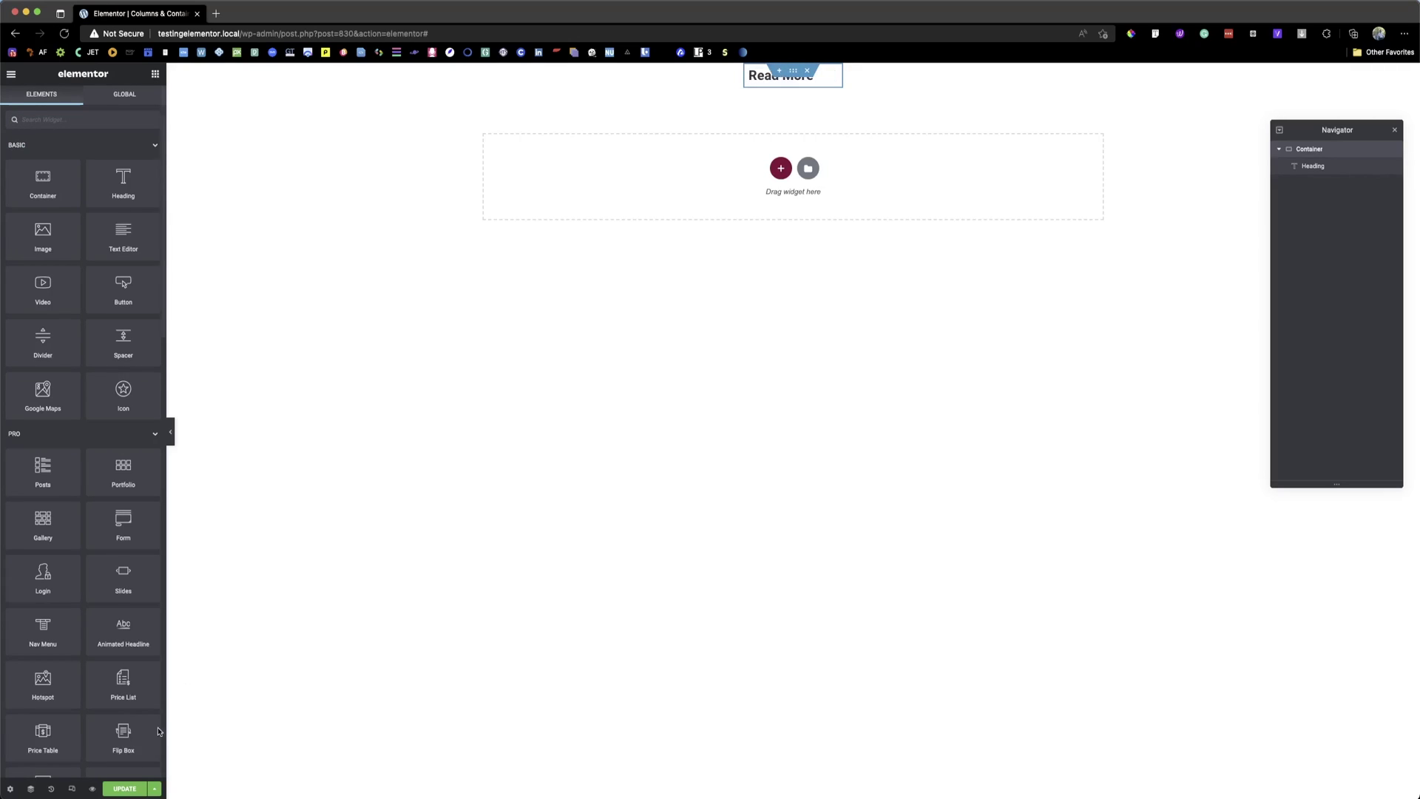
left_click(128, 789)
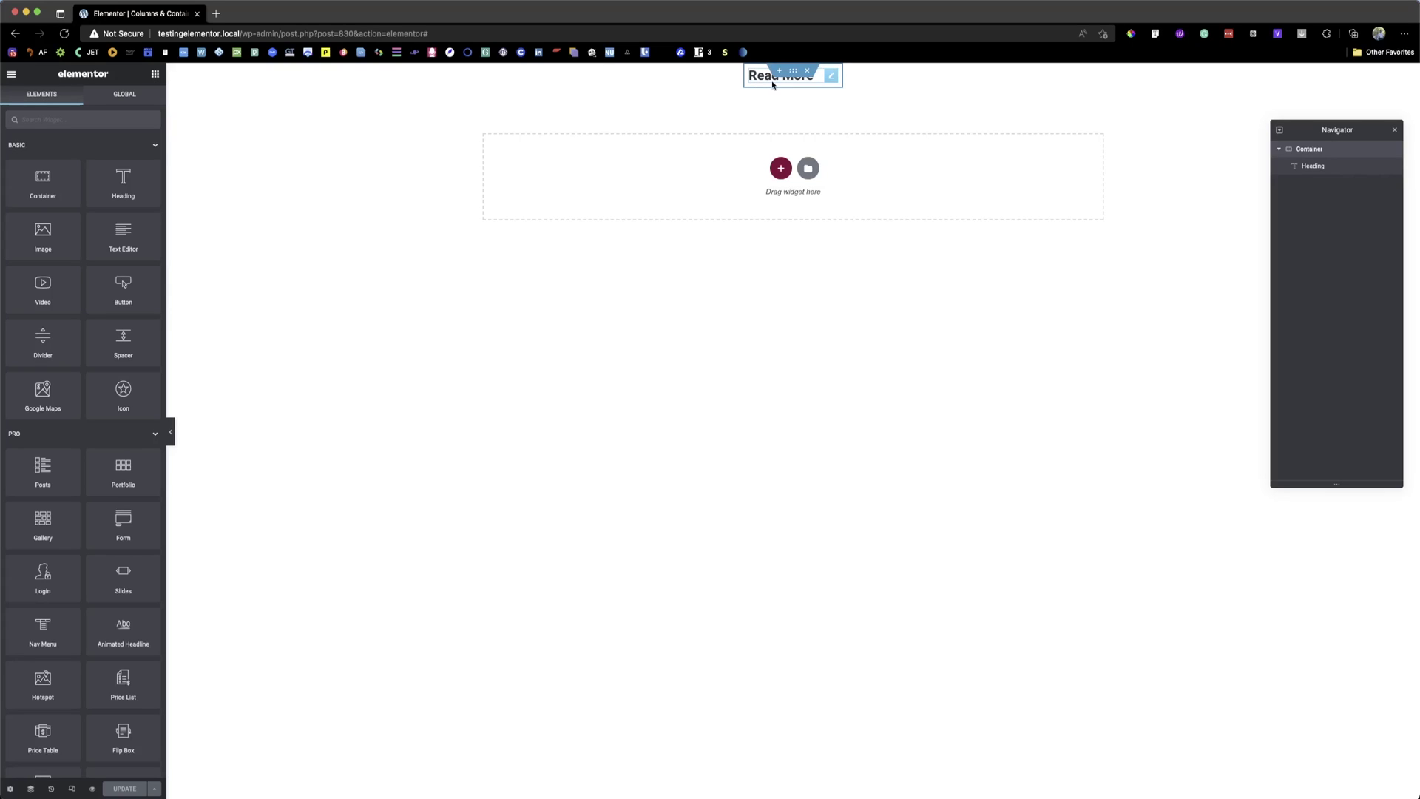
Step: Change the HTML tag of the container around the Read More heading to a
left_click(742, 138)
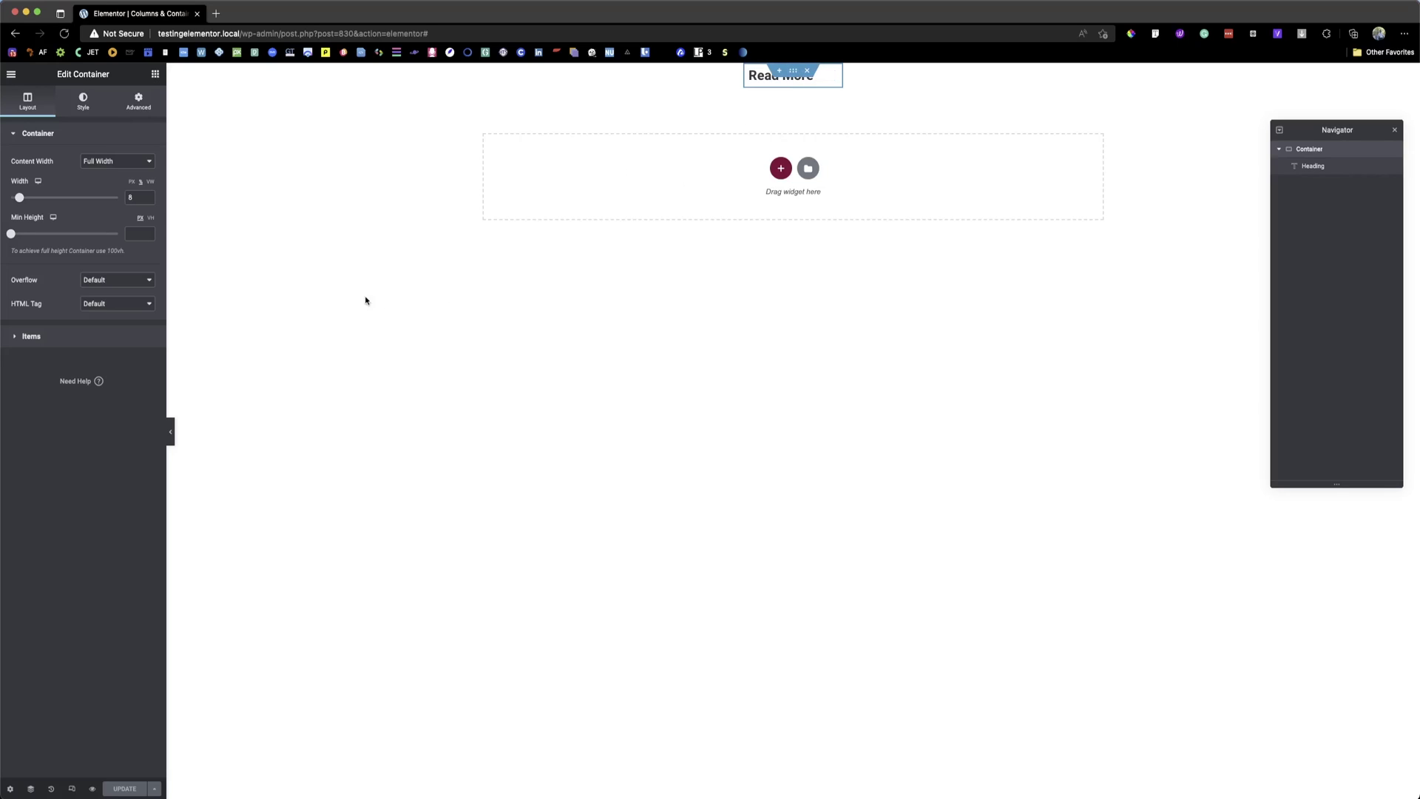
left_click_drag(11, 308, 71, 312)
left_click(65, 308)
left_click(105, 303)
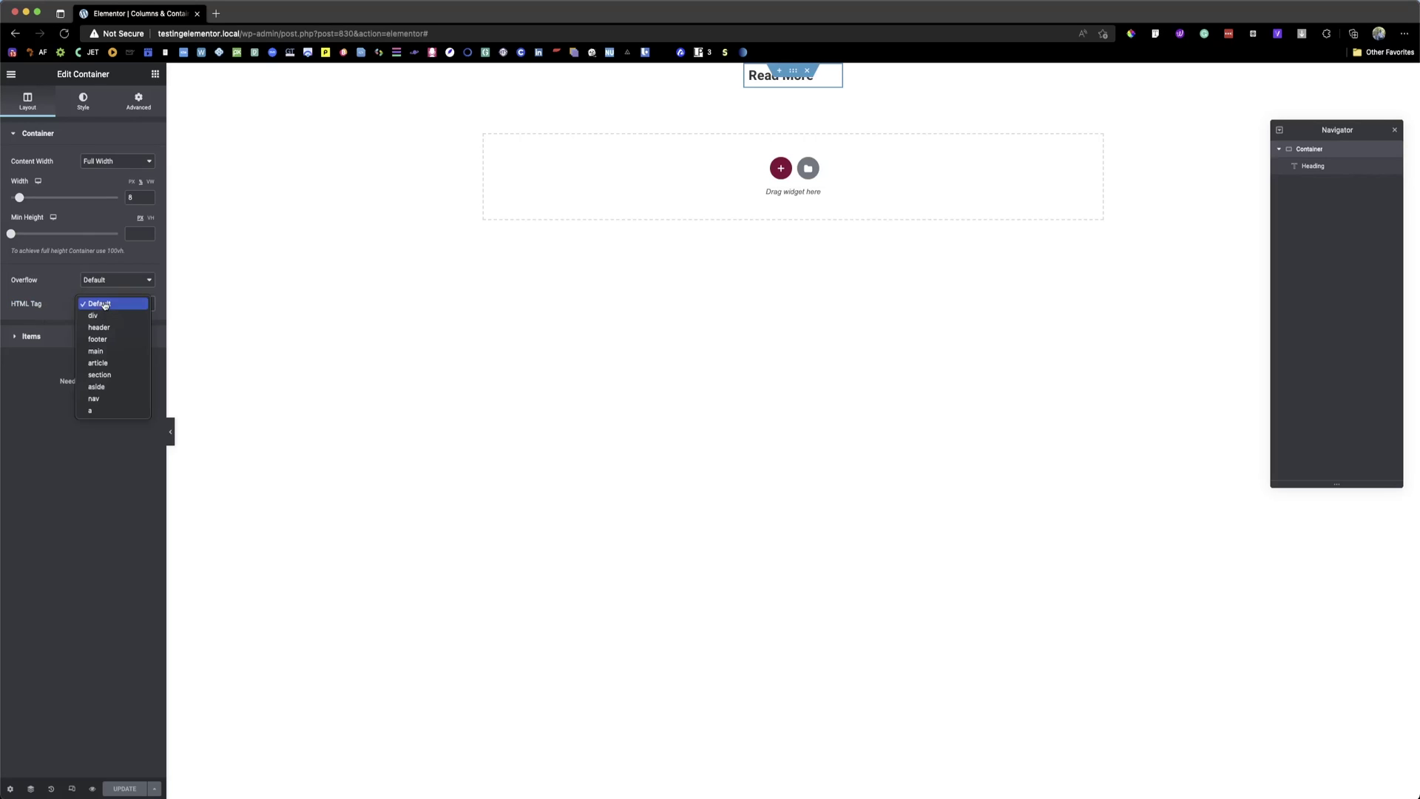
left_click(107, 412)
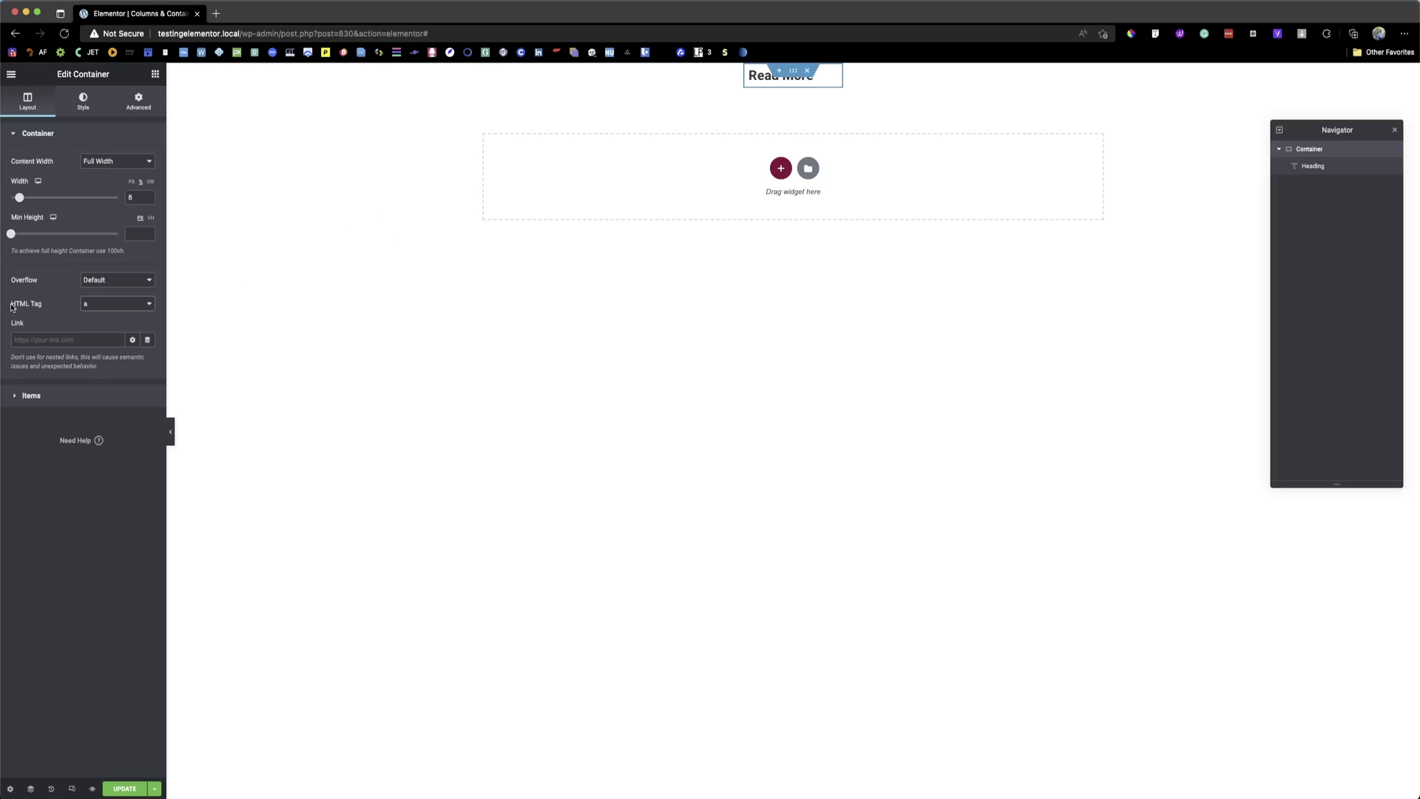
Step: Set the container's link to elementor.com and save the page
left_click(105, 307)
left_click(105, 304)
left_click(67, 338)
type("facebook")
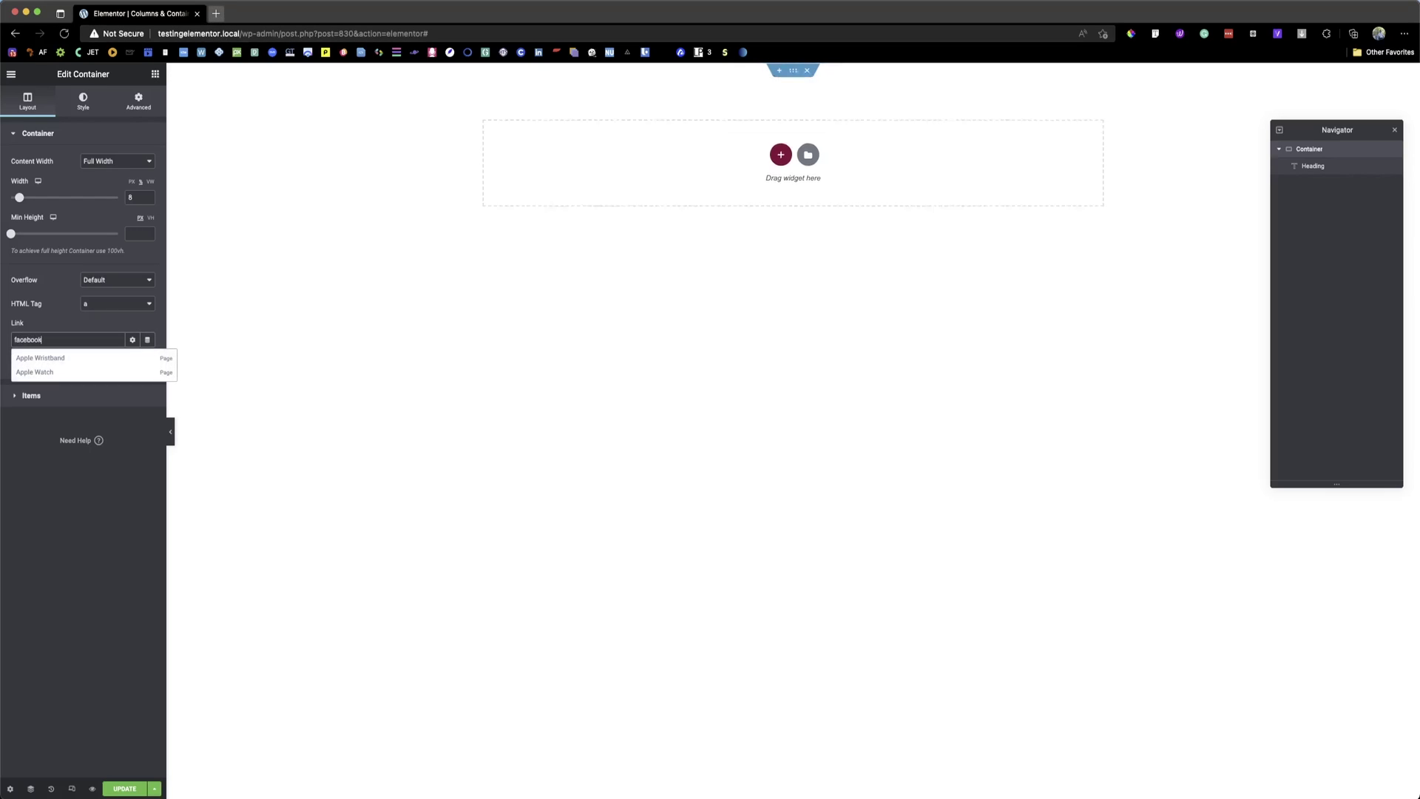
type(".com")
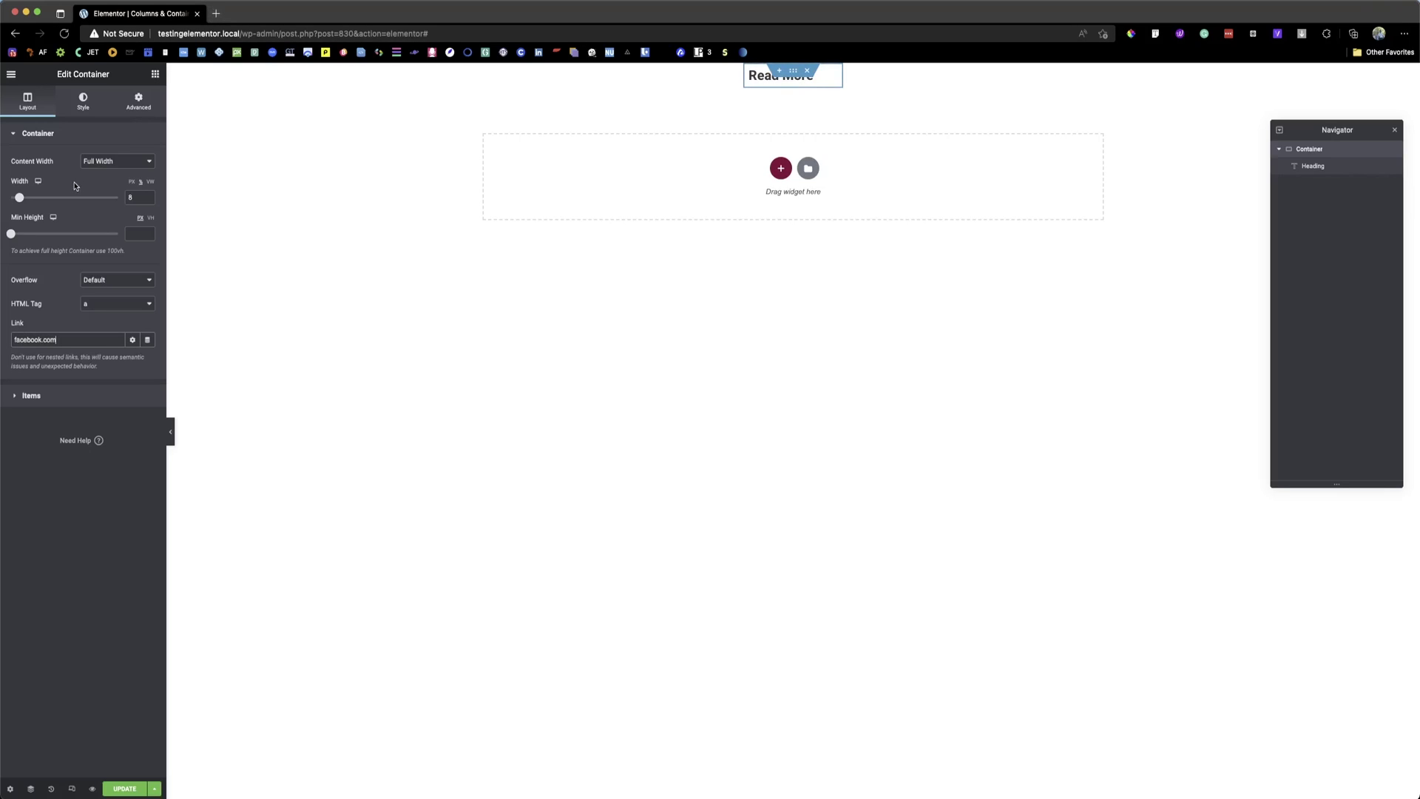
double_click(31, 340)
type("elementor")
left_click(126, 788)
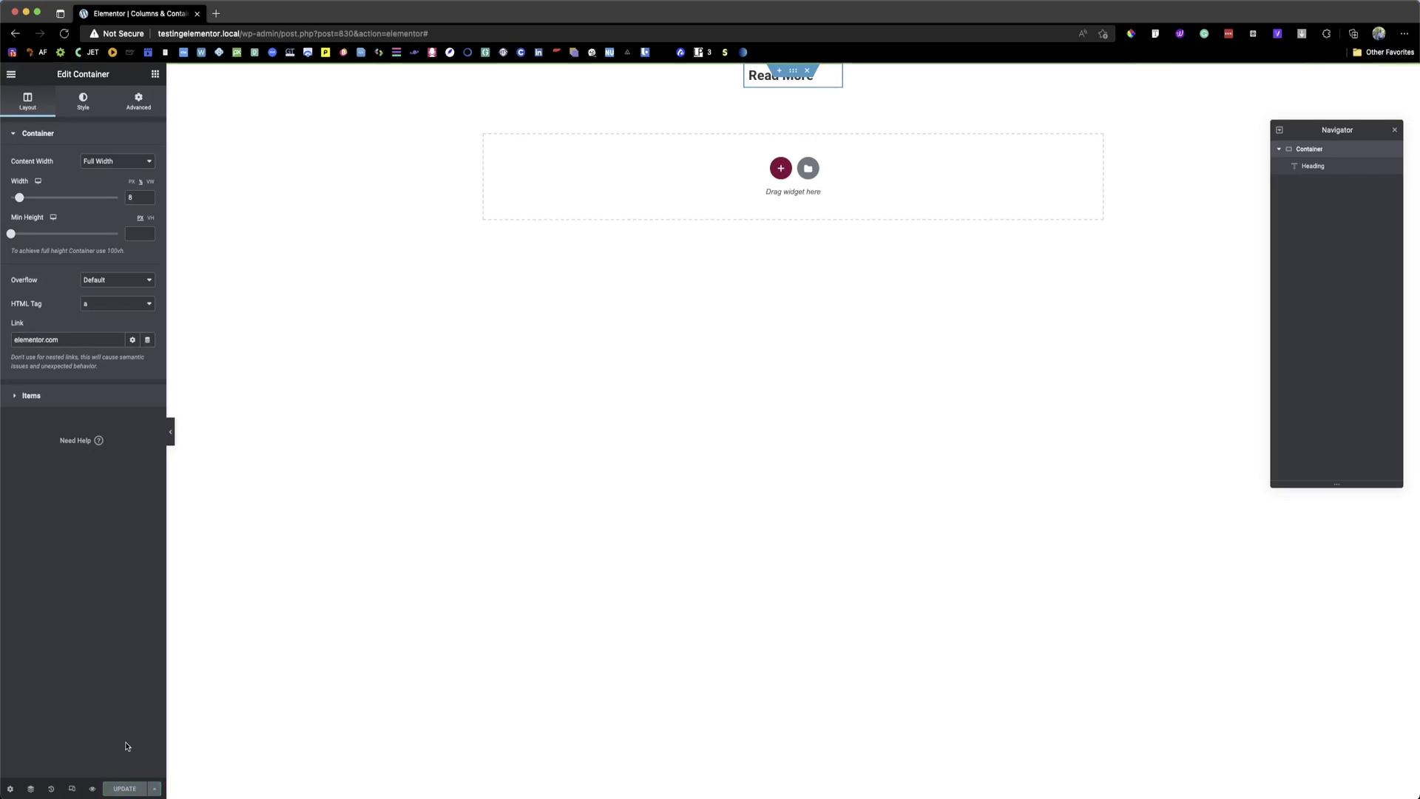
Step: Preview the page, follow the Read More container's link, and return to the editor
left_click(93, 790)
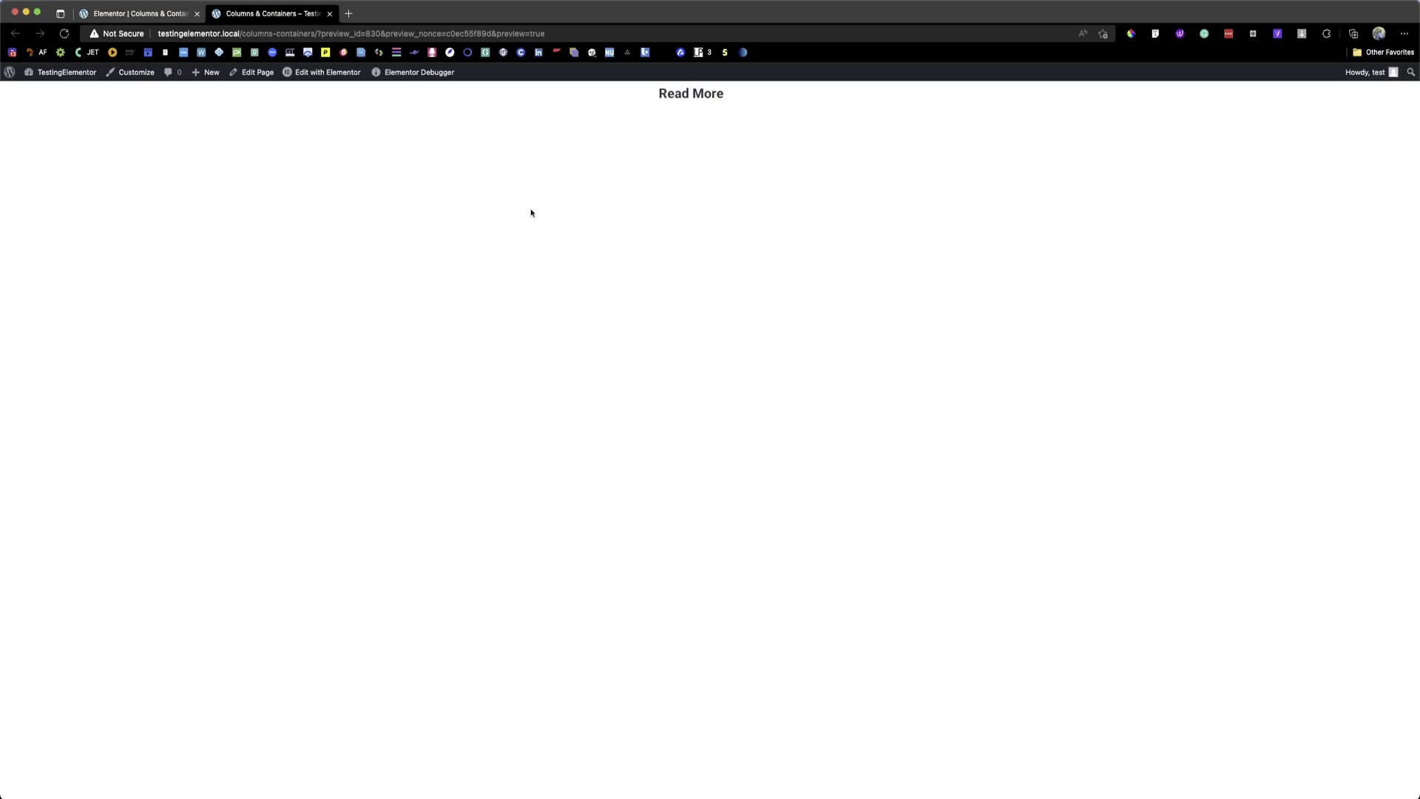
left_click(698, 96)
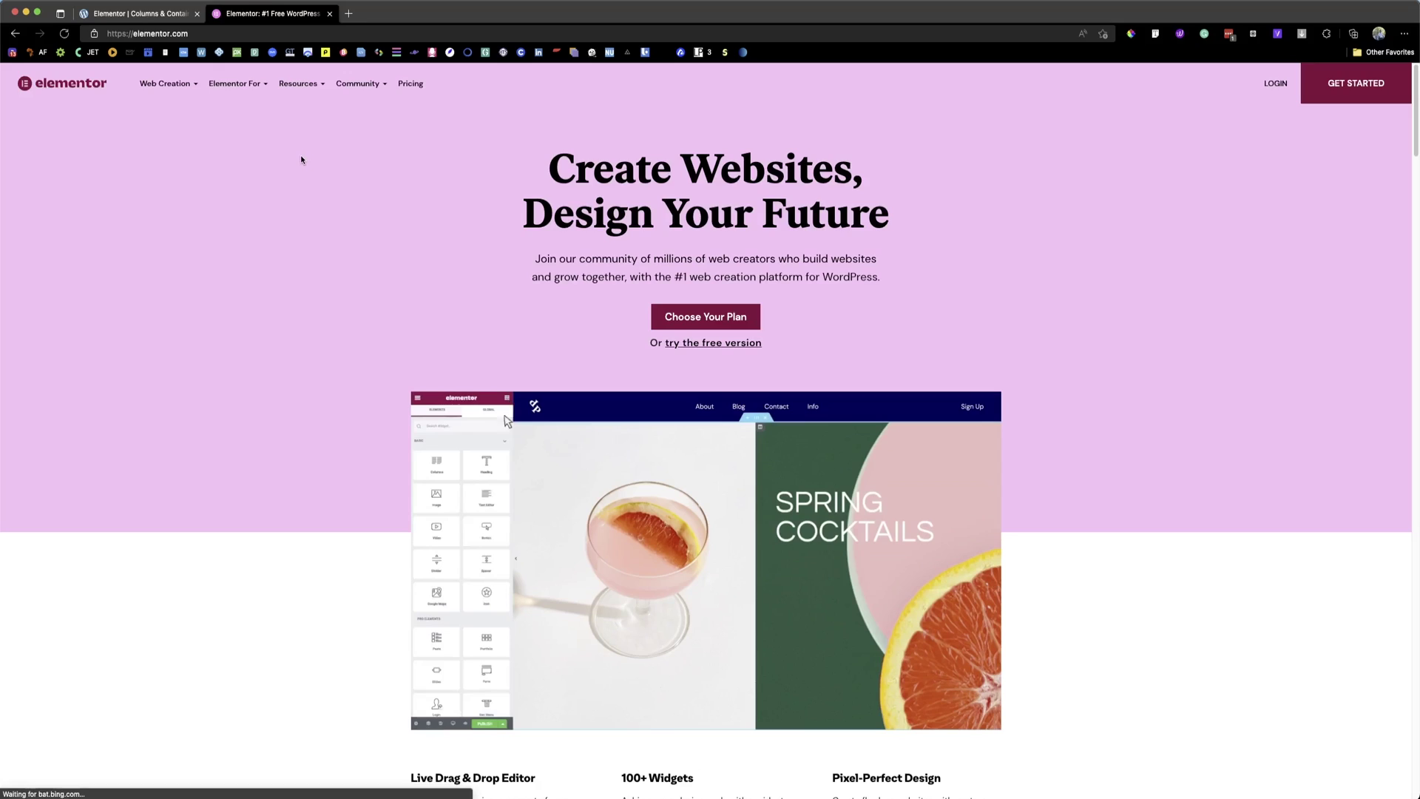
key("super+1")
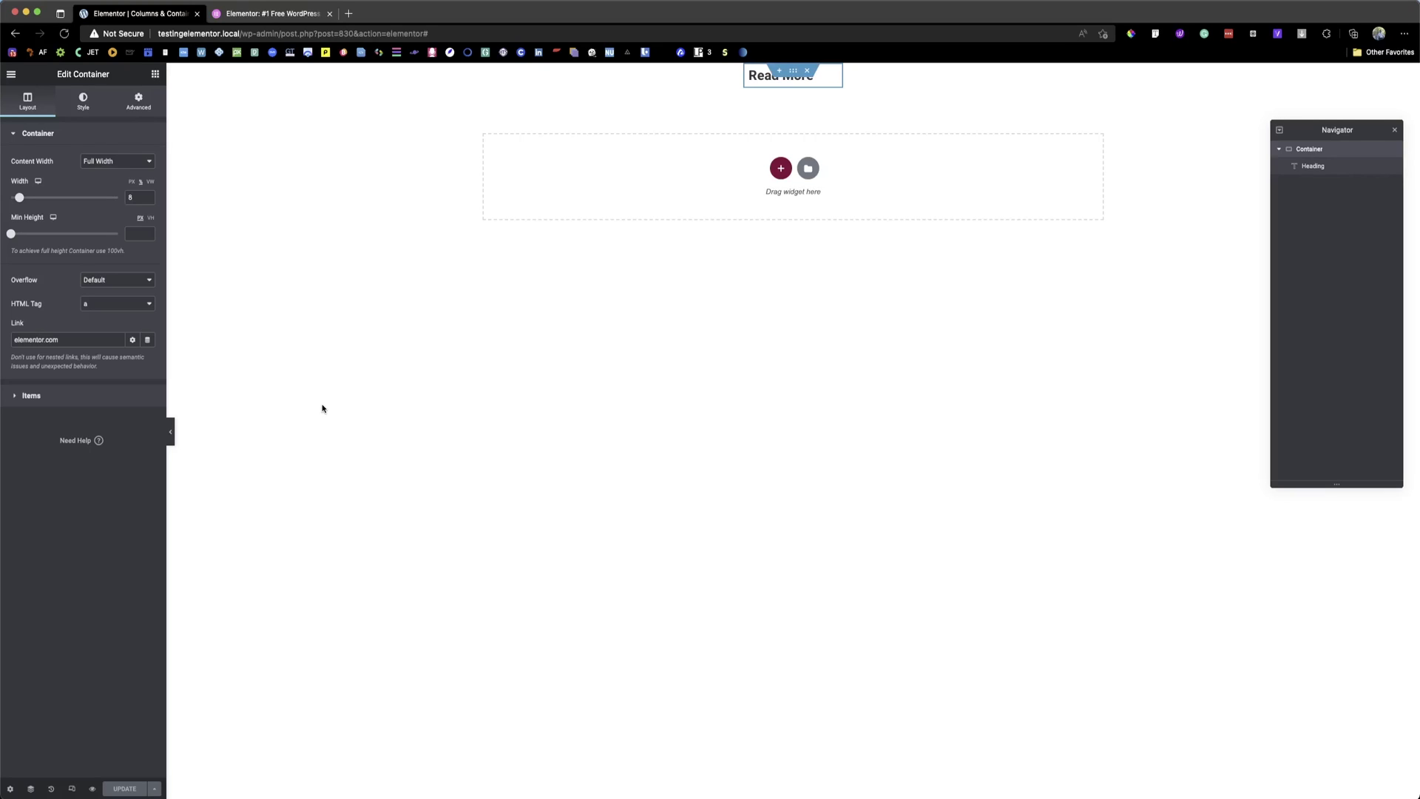
Step: Delete the linked container and add a new boxed container with a minimum height of 100 VH
key("Delete")
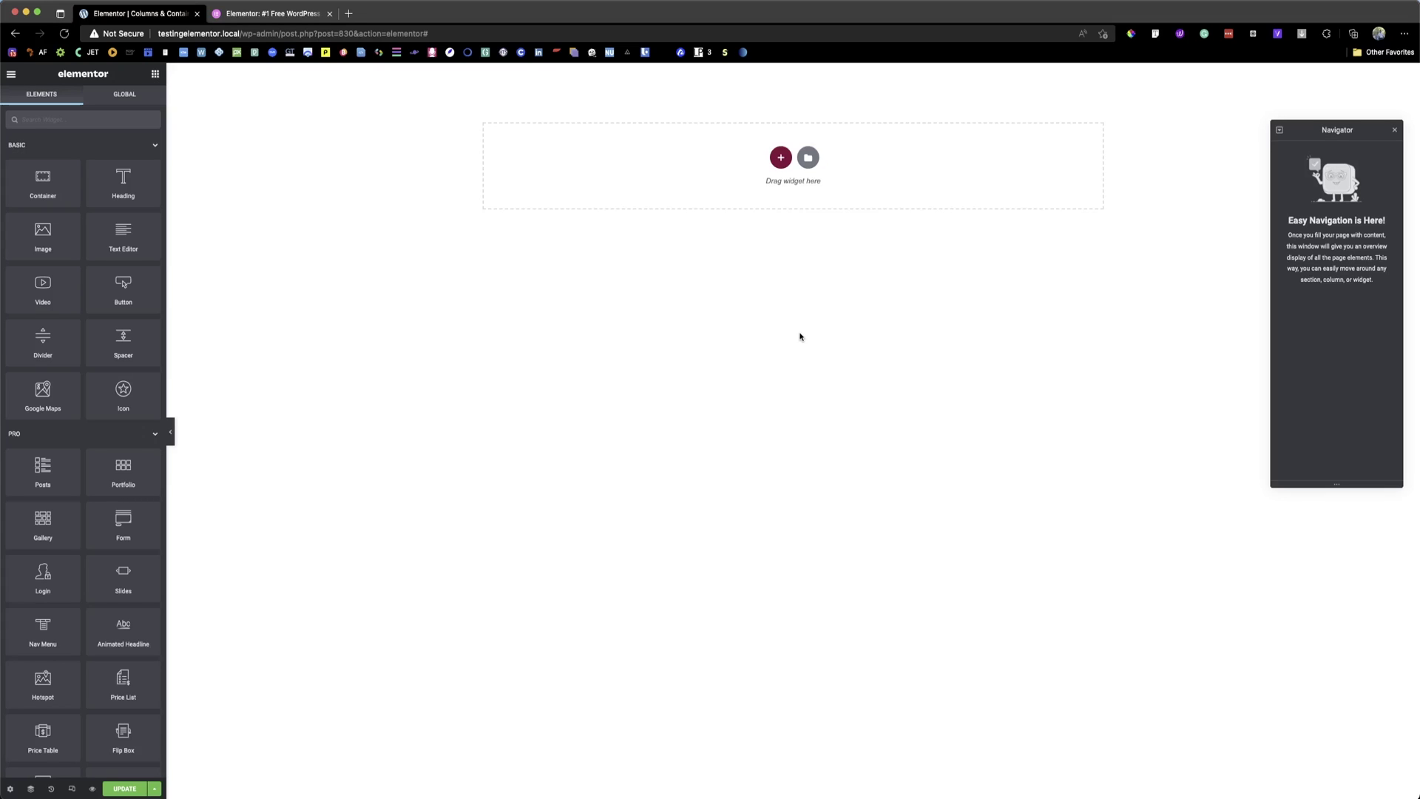
left_click_drag(45, 179, 617, 157)
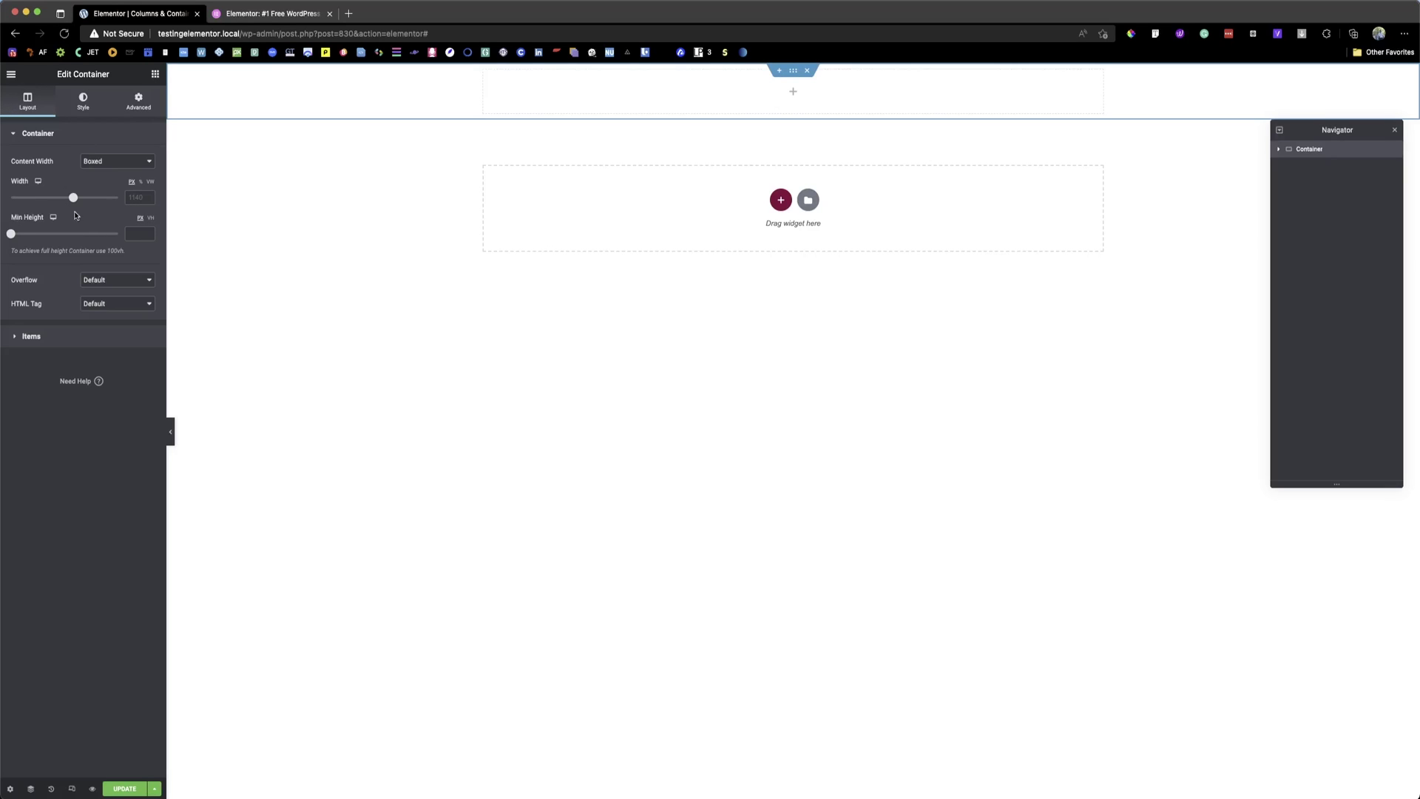
left_click(151, 218)
left_click(135, 233)
type("100")
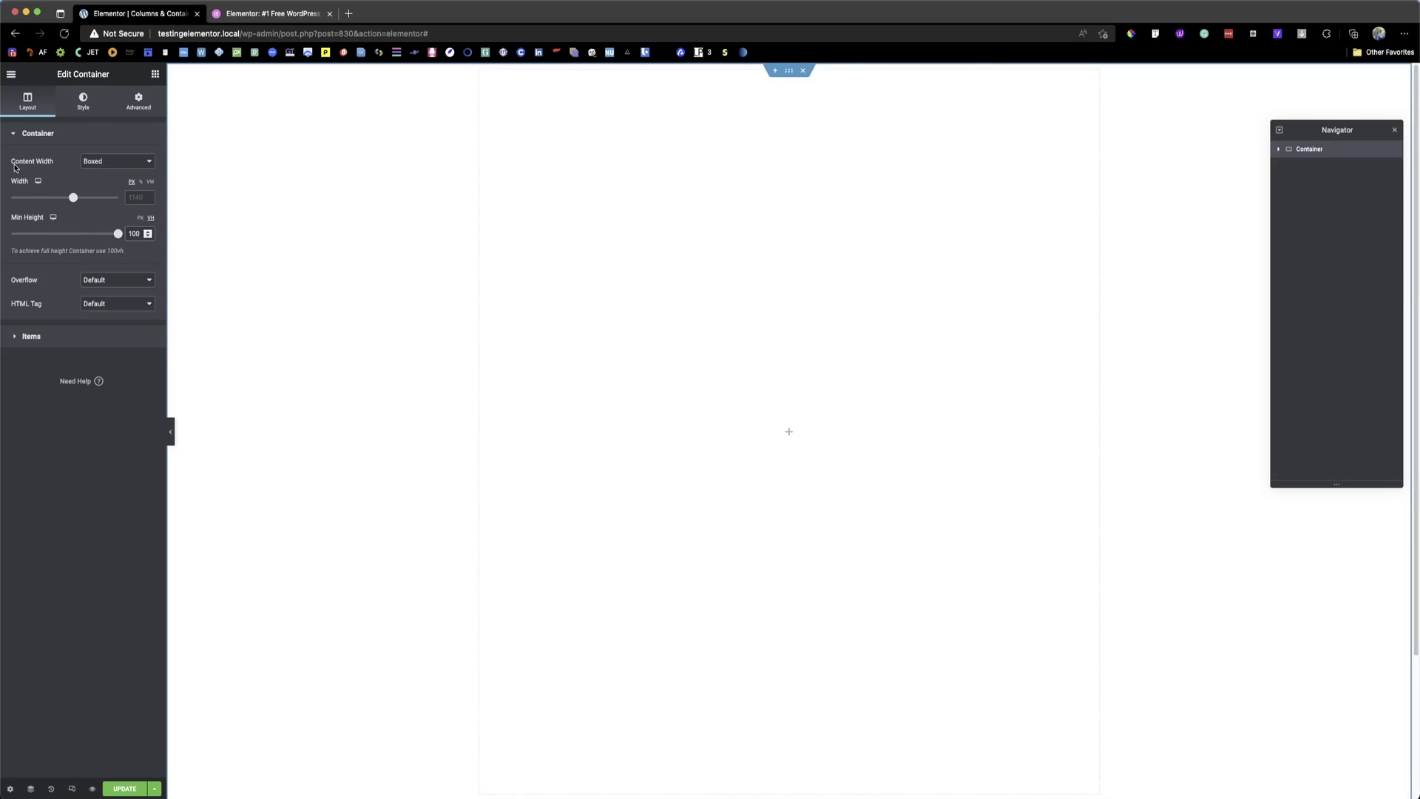
left_click(104, 166)
left_click(101, 173)
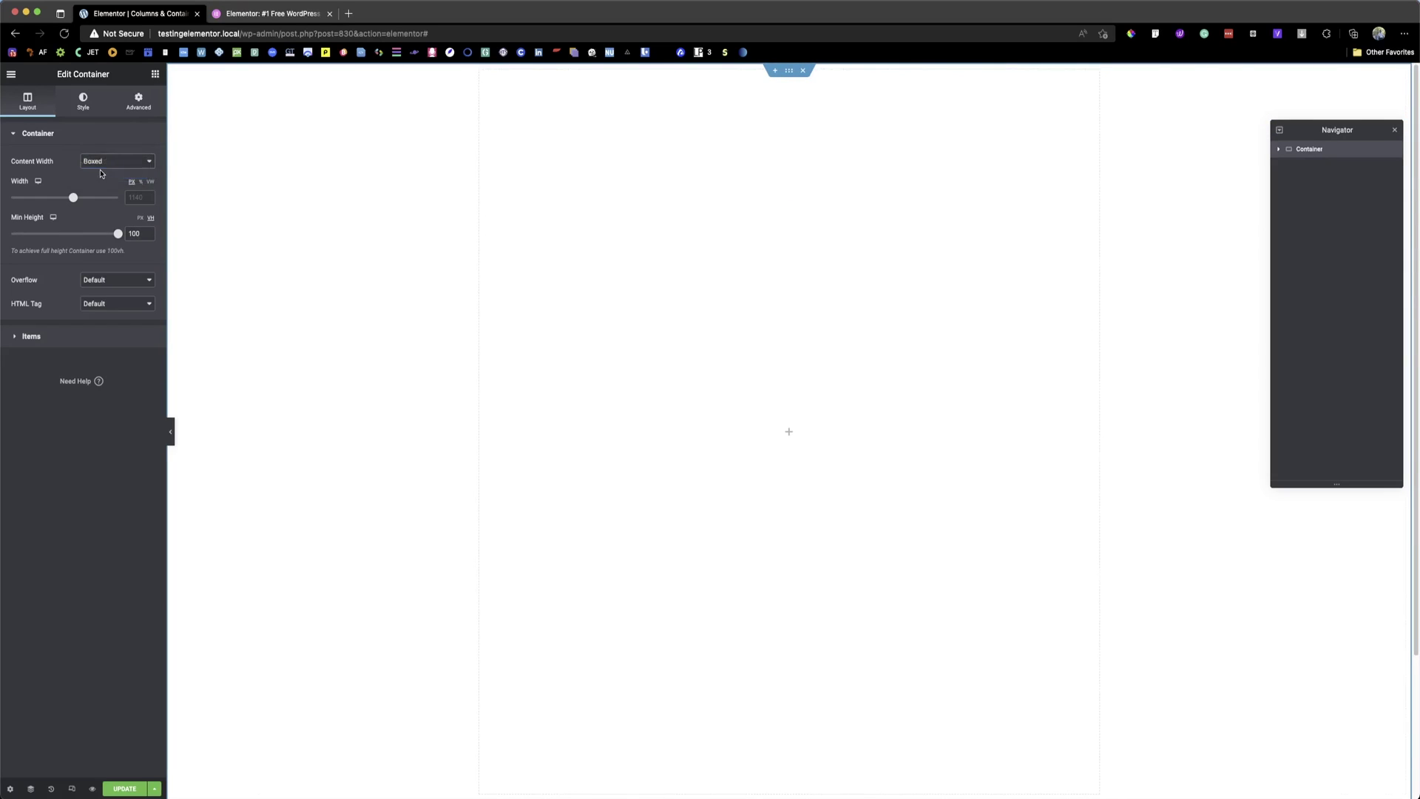
Step: Nest five containers inside the full-height container, each one placed within the previous one
left_click(155, 76)
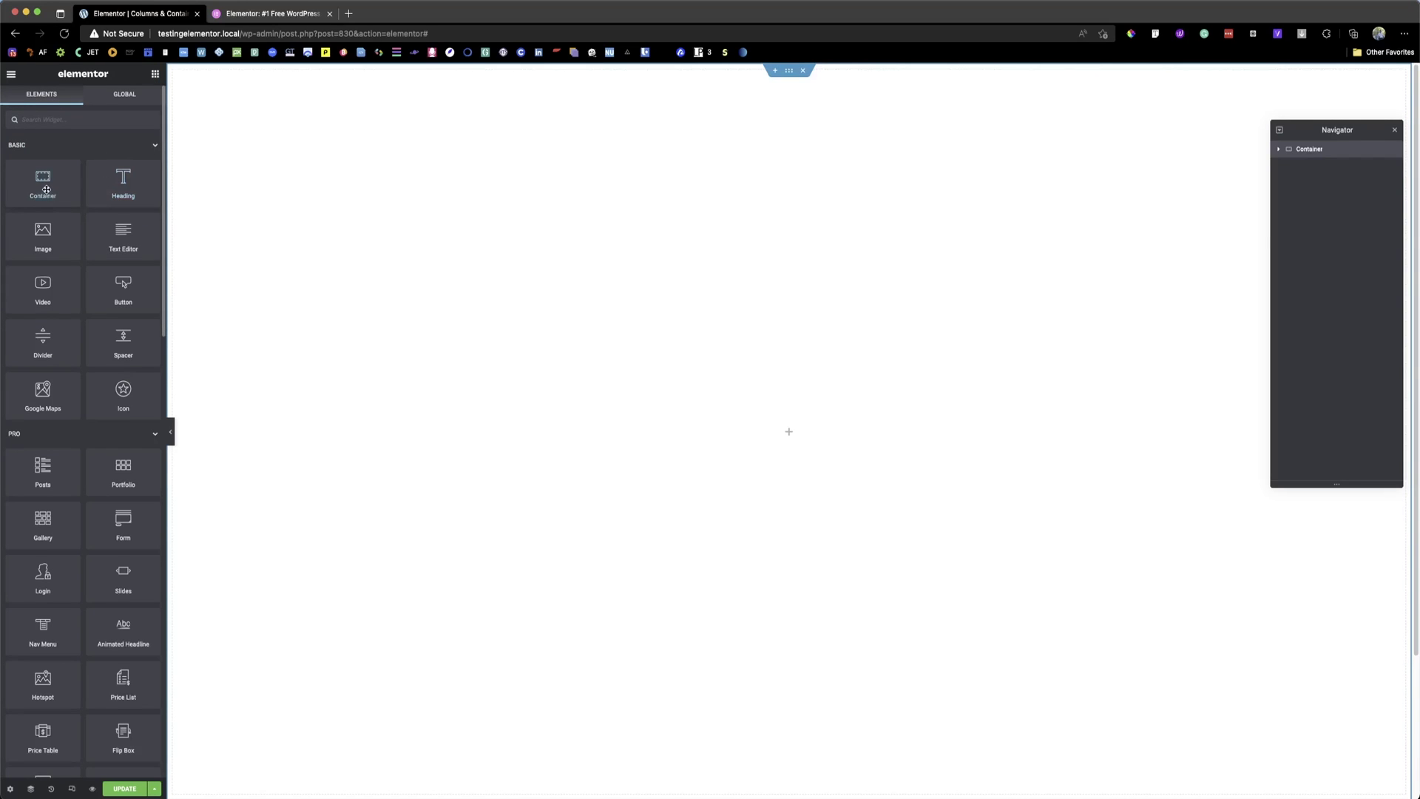
left_click_drag(46, 189, 694, 447)
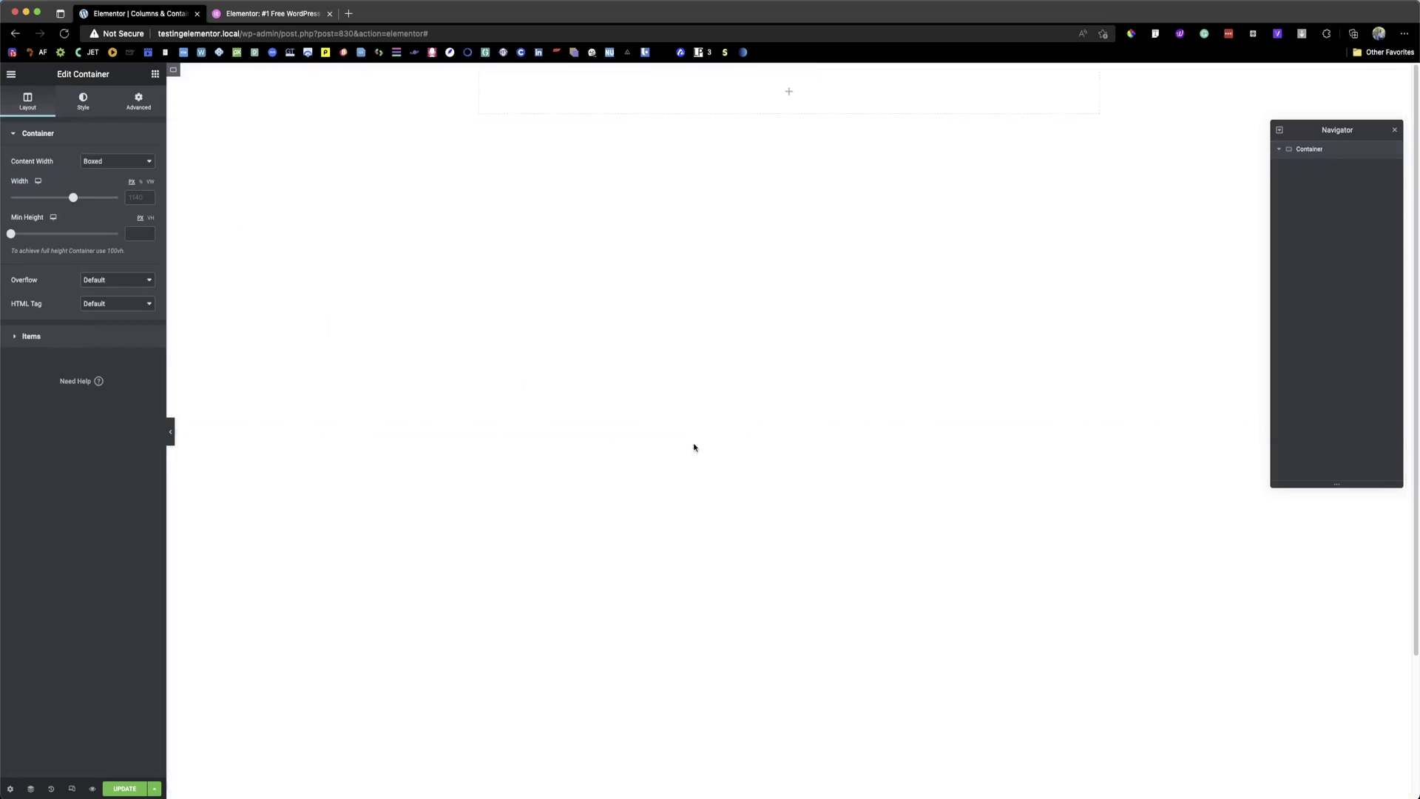
left_click(155, 74)
left_click_drag(46, 178, 691, 88)
left_click(155, 74)
left_click_drag(46, 181, 545, 90)
left_click(155, 74)
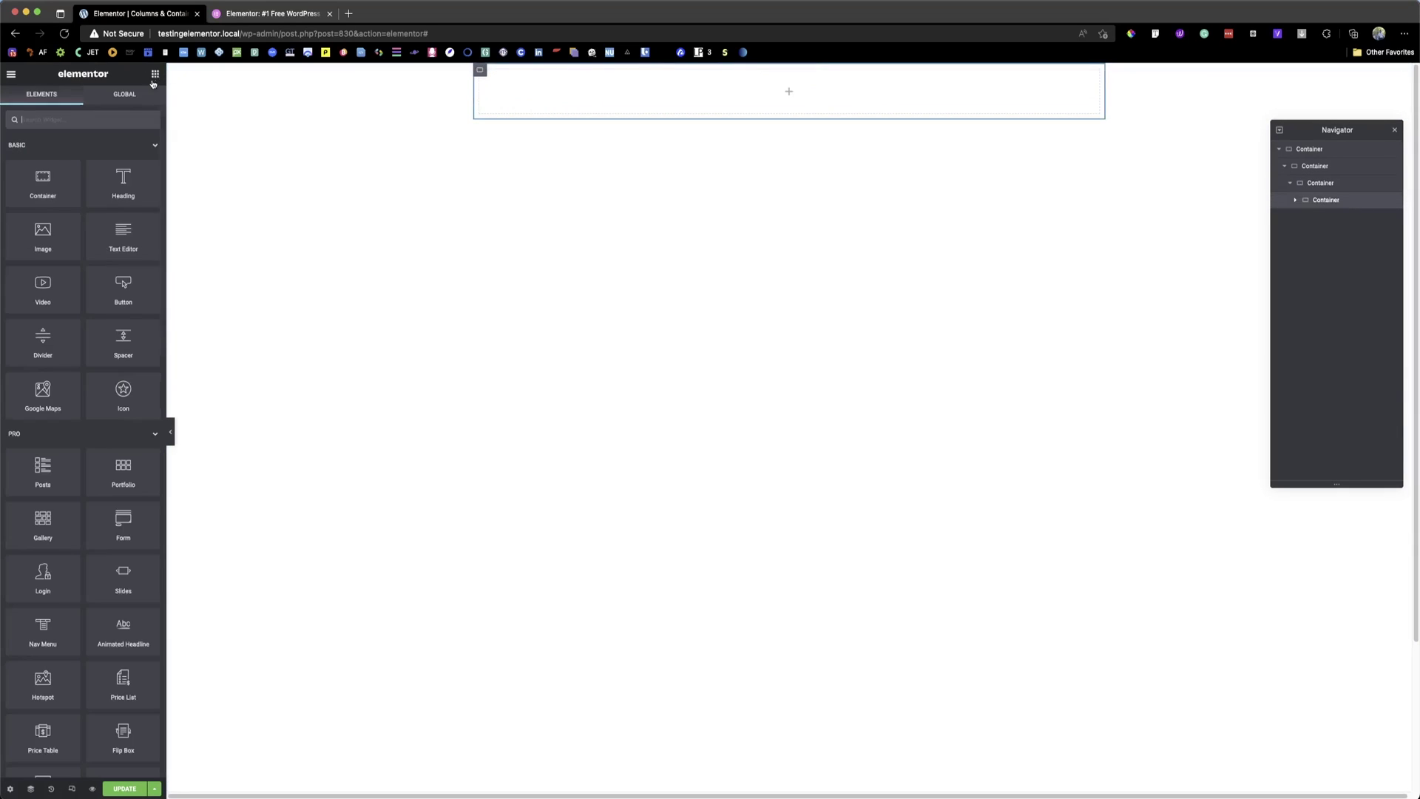
left_click_drag(46, 180, 633, 88)
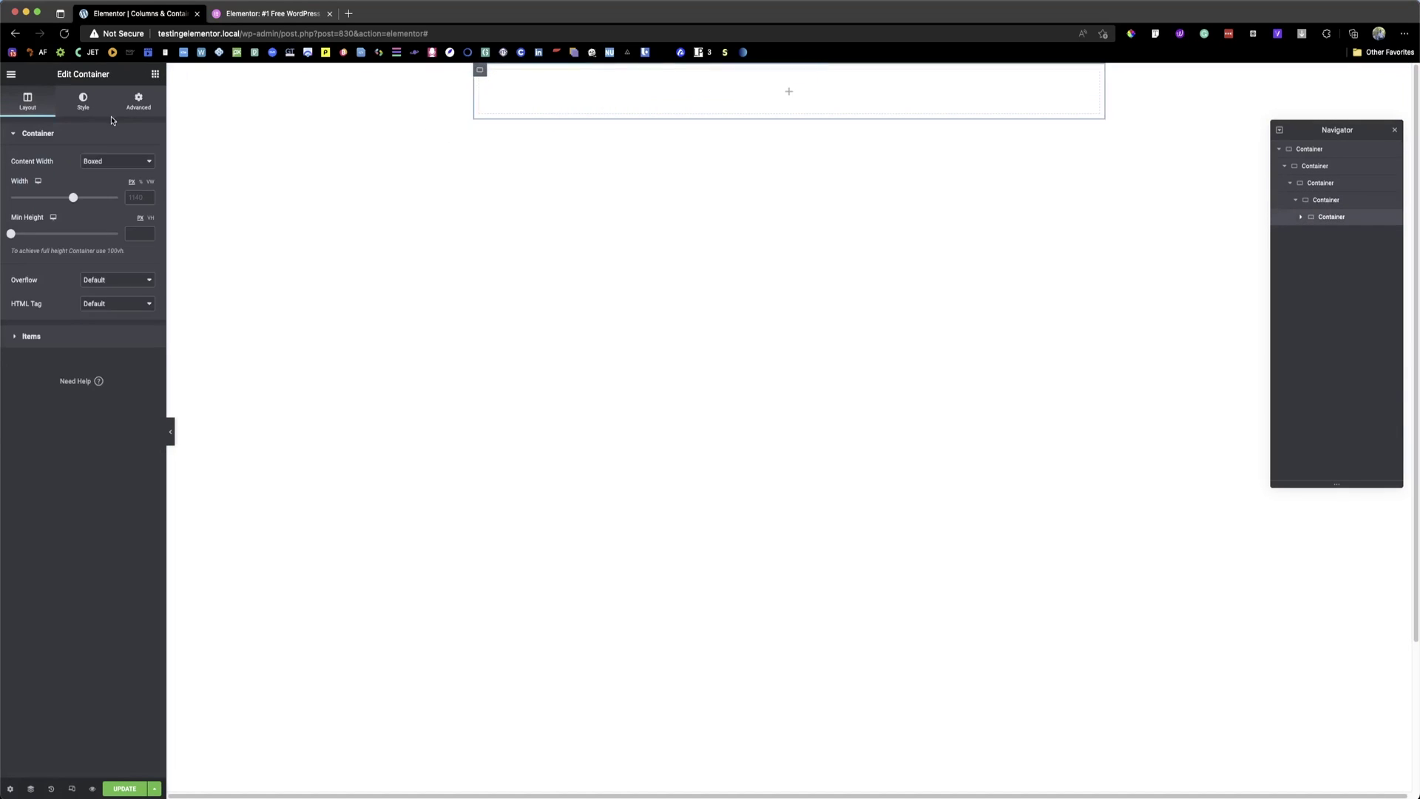
left_click(155, 74)
left_click_drag(46, 179, 668, 107)
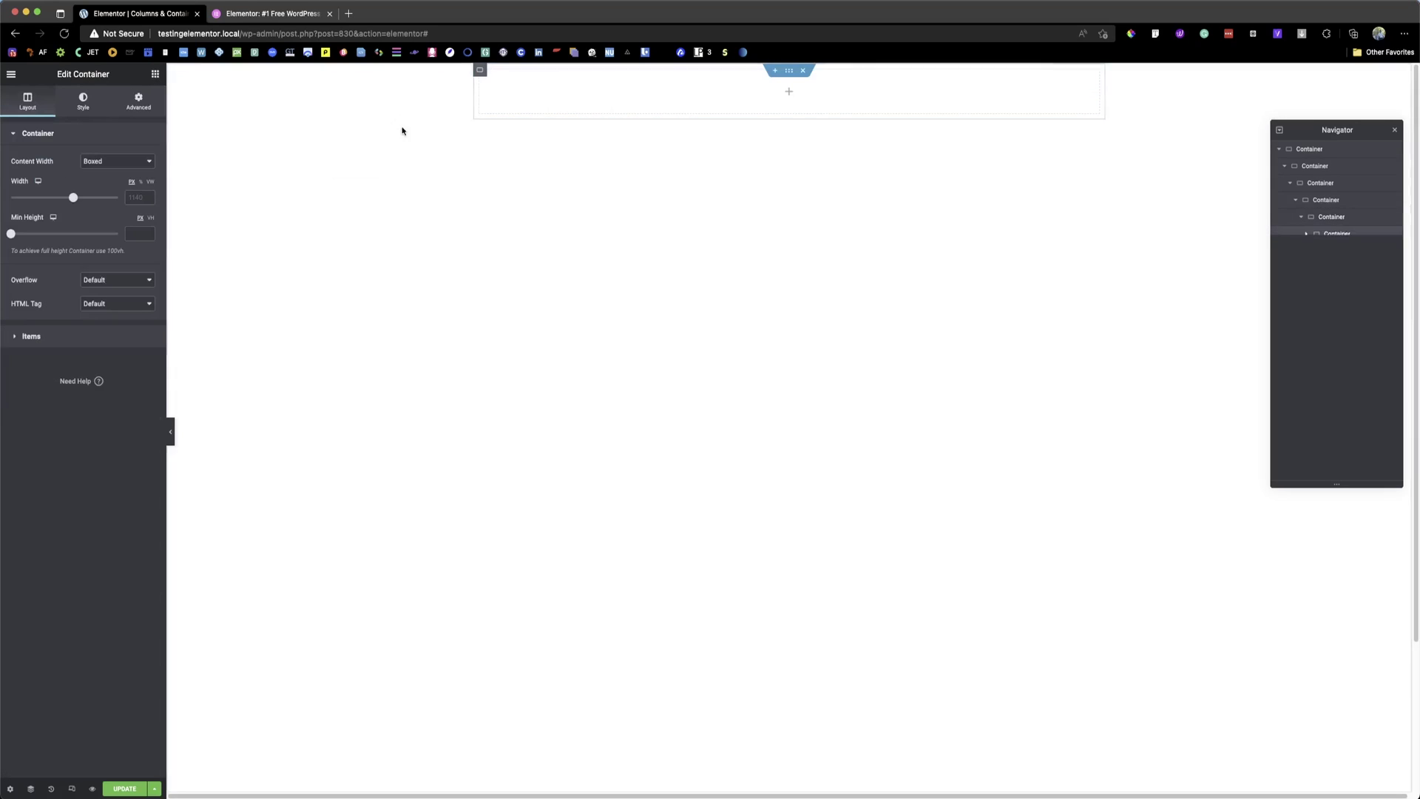
Step: Nest three more containers in succession, each one placed inside the current innermost container
left_click(155, 74)
left_click_drag(43, 184, 592, 91)
left_click(155, 74)
left_click_drag(46, 191, 612, 87)
left_click(154, 74)
left_click_drag(49, 166, 638, 83)
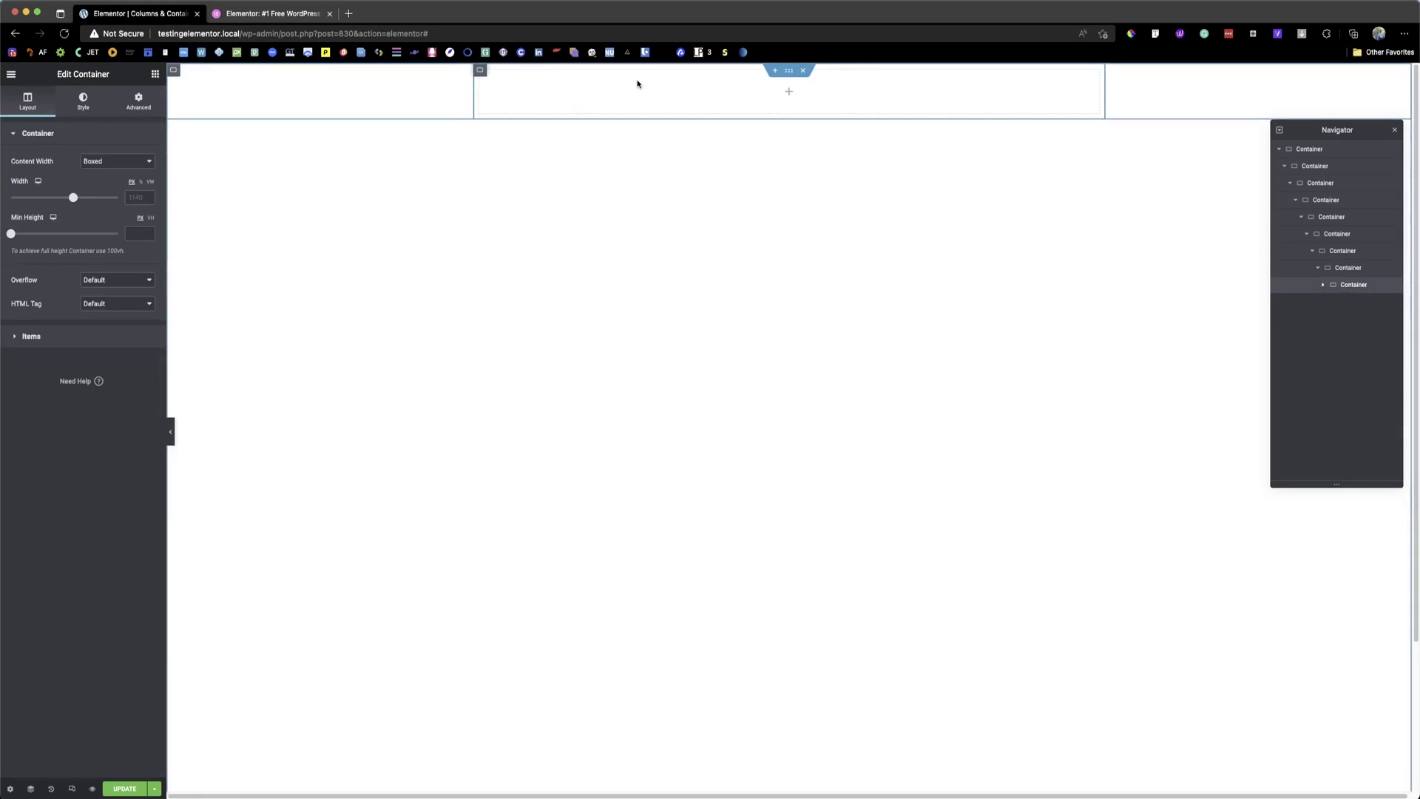
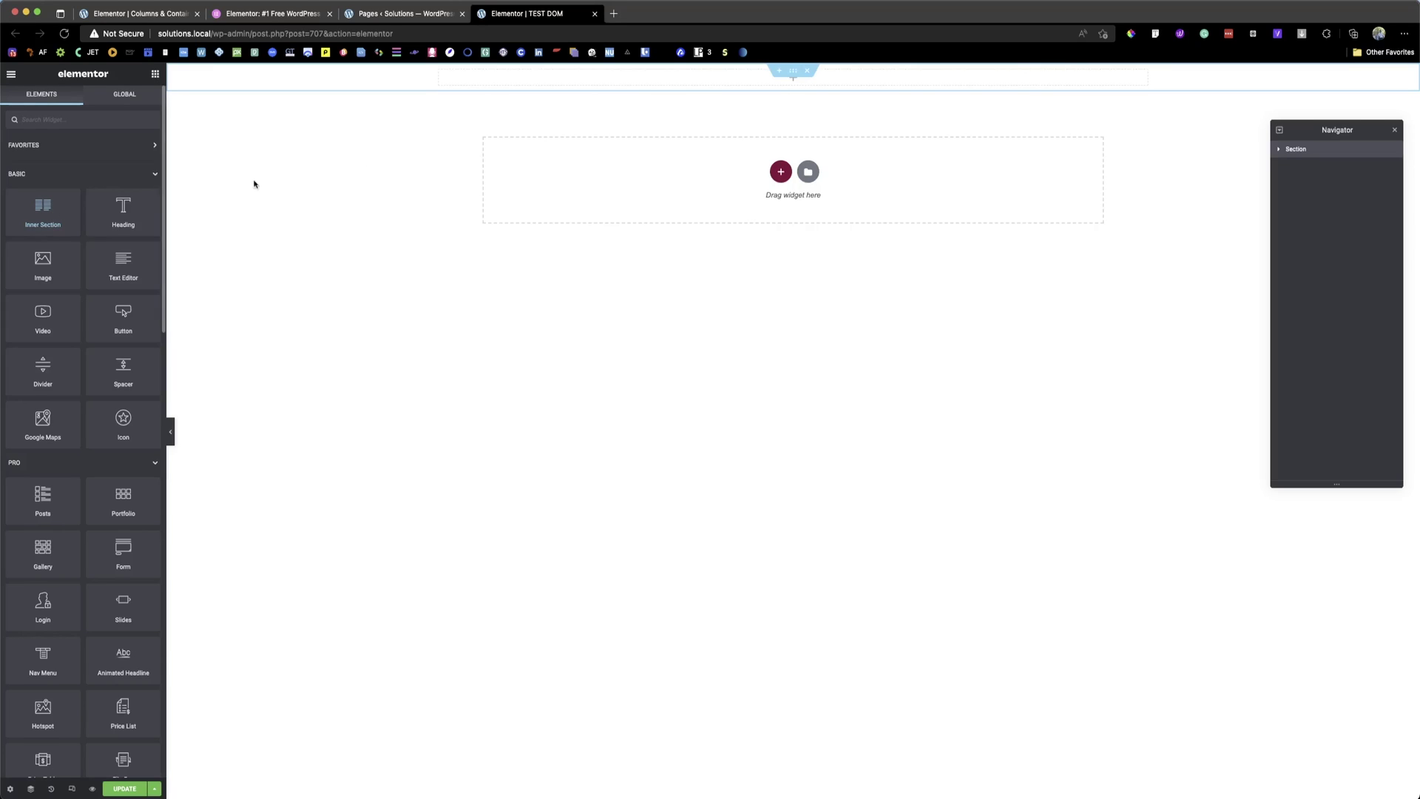
Step: On the TEST DOM page, replace the existing section with a new single-column section and set its content width to Full Width
left_click(807, 70)
left_click(780, 158)
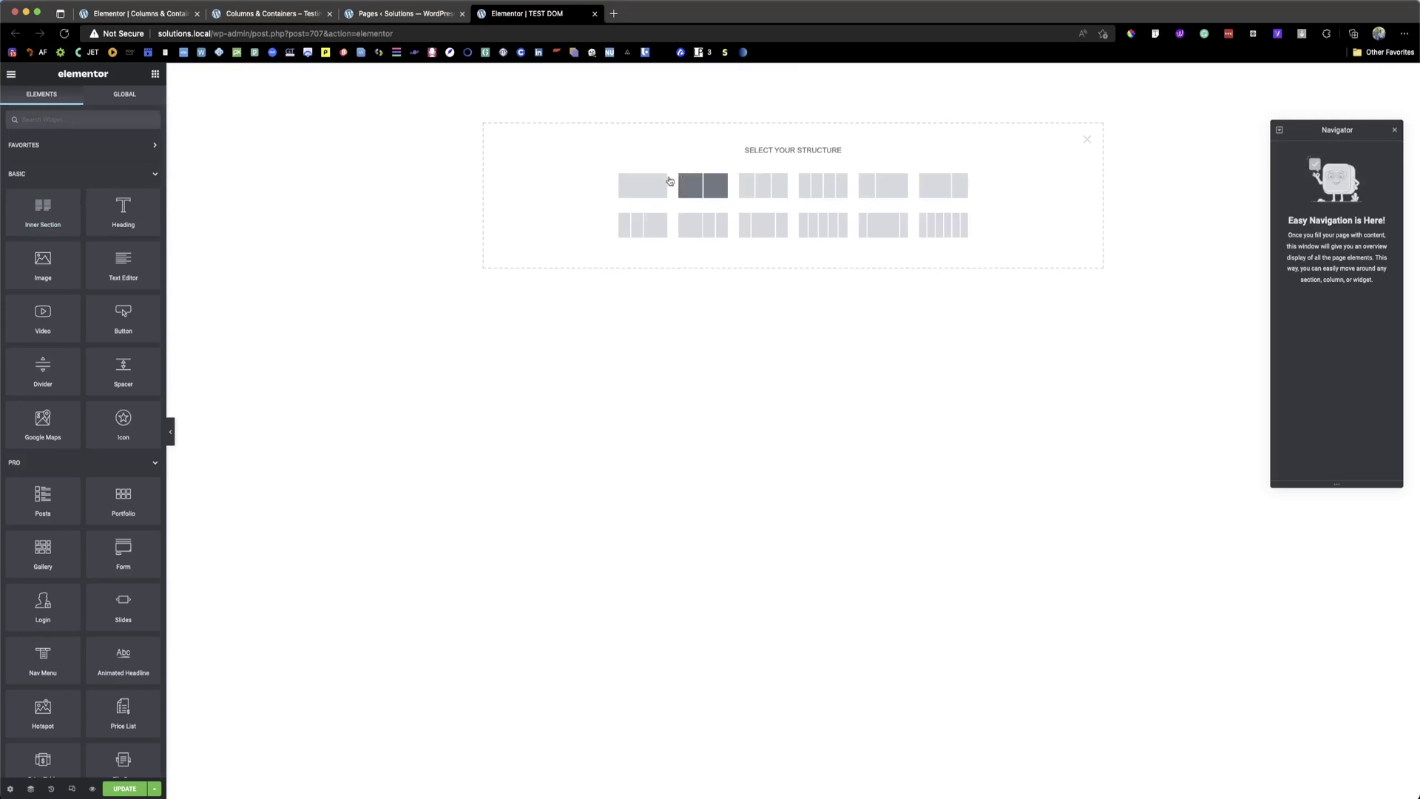
left_click(650, 189)
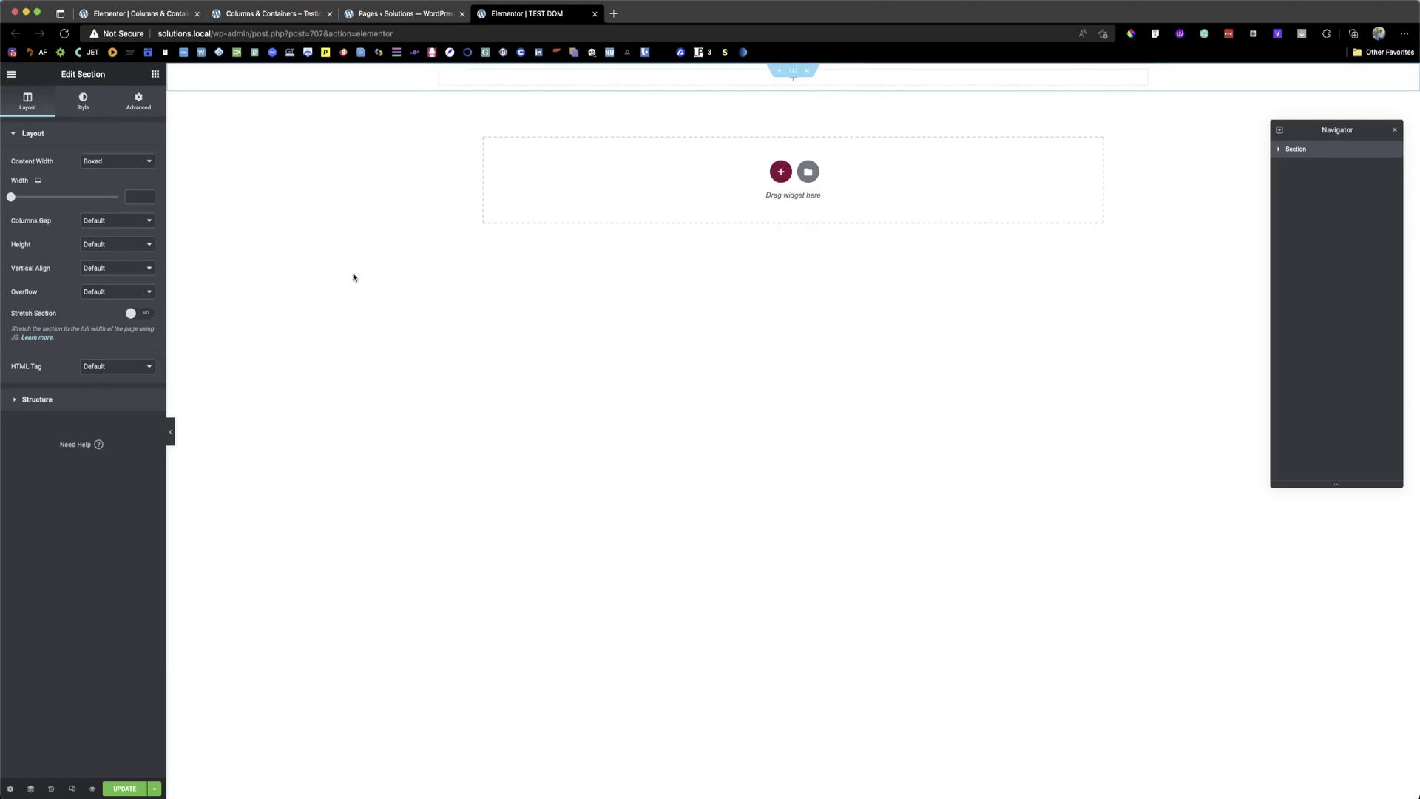
left_click(131, 161)
left_click(110, 174)
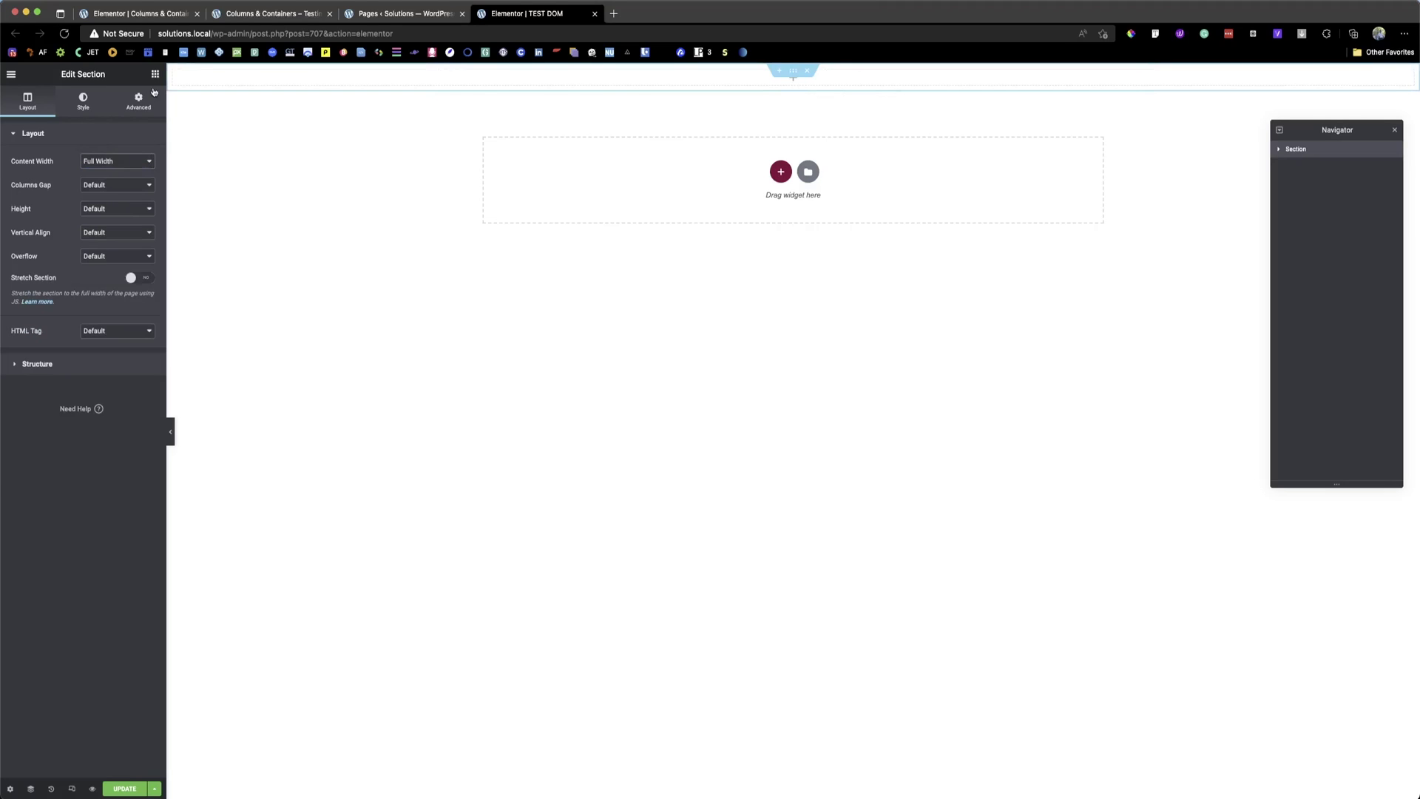
Step: Add an inner section inside the full-width section's column and delete the inner section's first column
left_click(155, 74)
left_click_drag(46, 211, 561, 82)
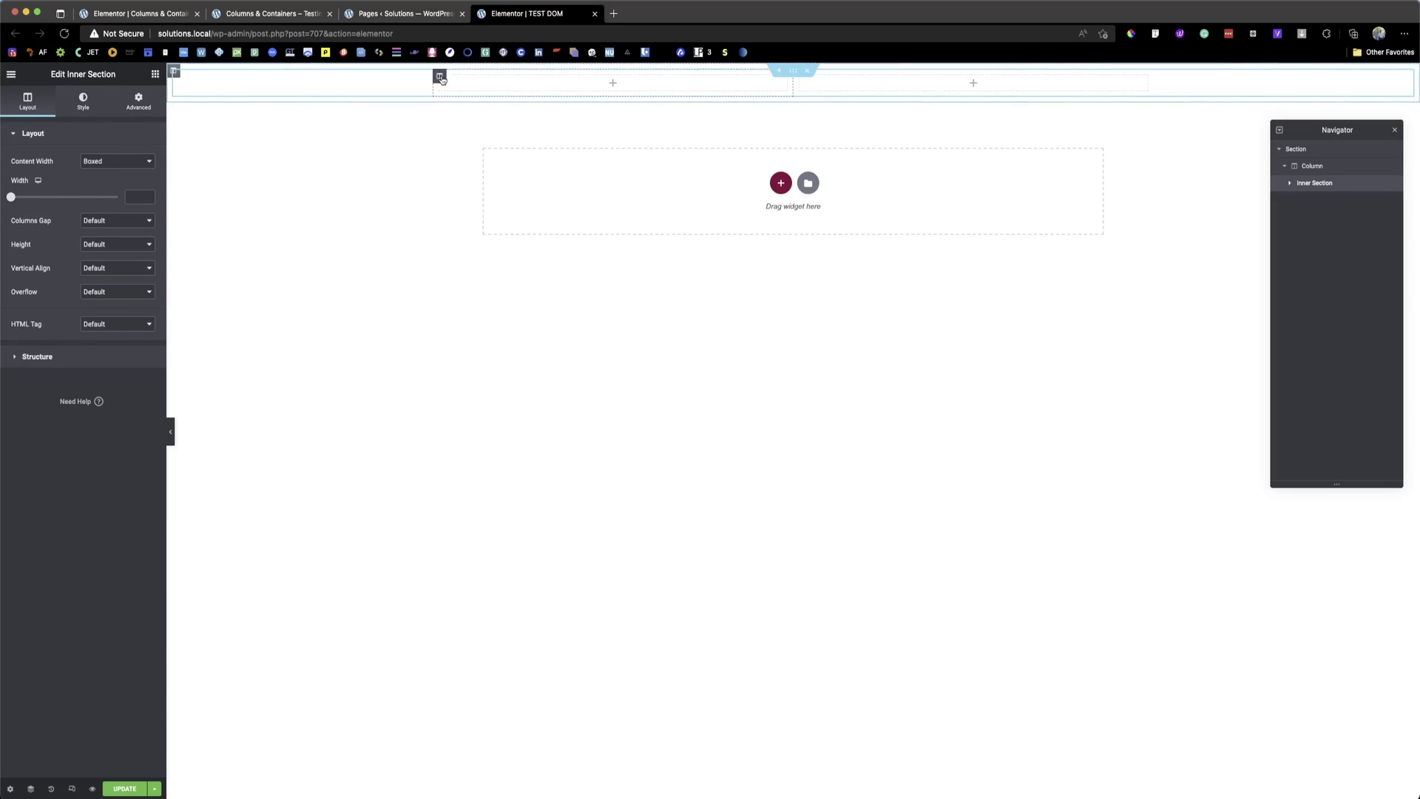
right_click(444, 79)
left_click(467, 238)
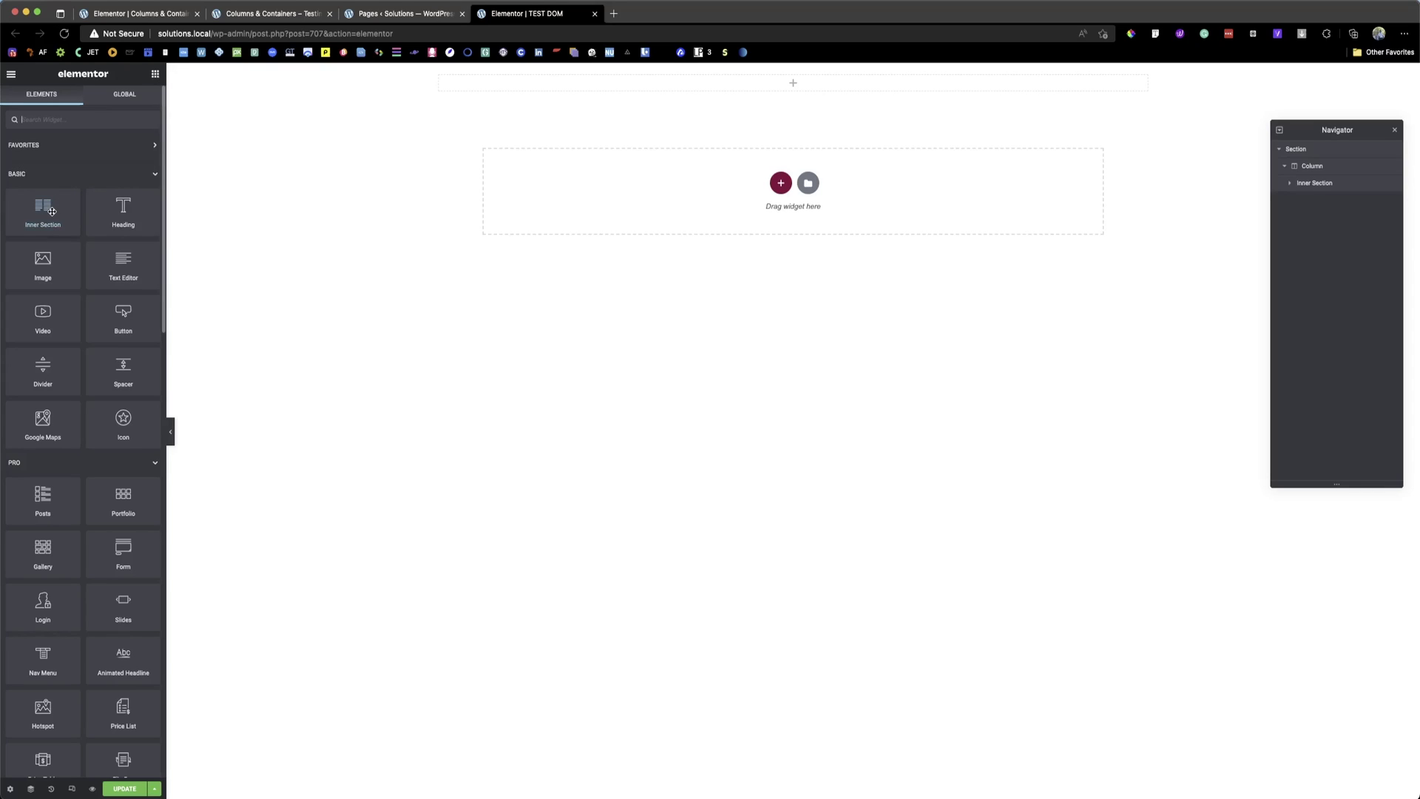
Step: Try to nest a second inner section inside the existing inner section's column
left_click_drag(37, 222, 574, 90)
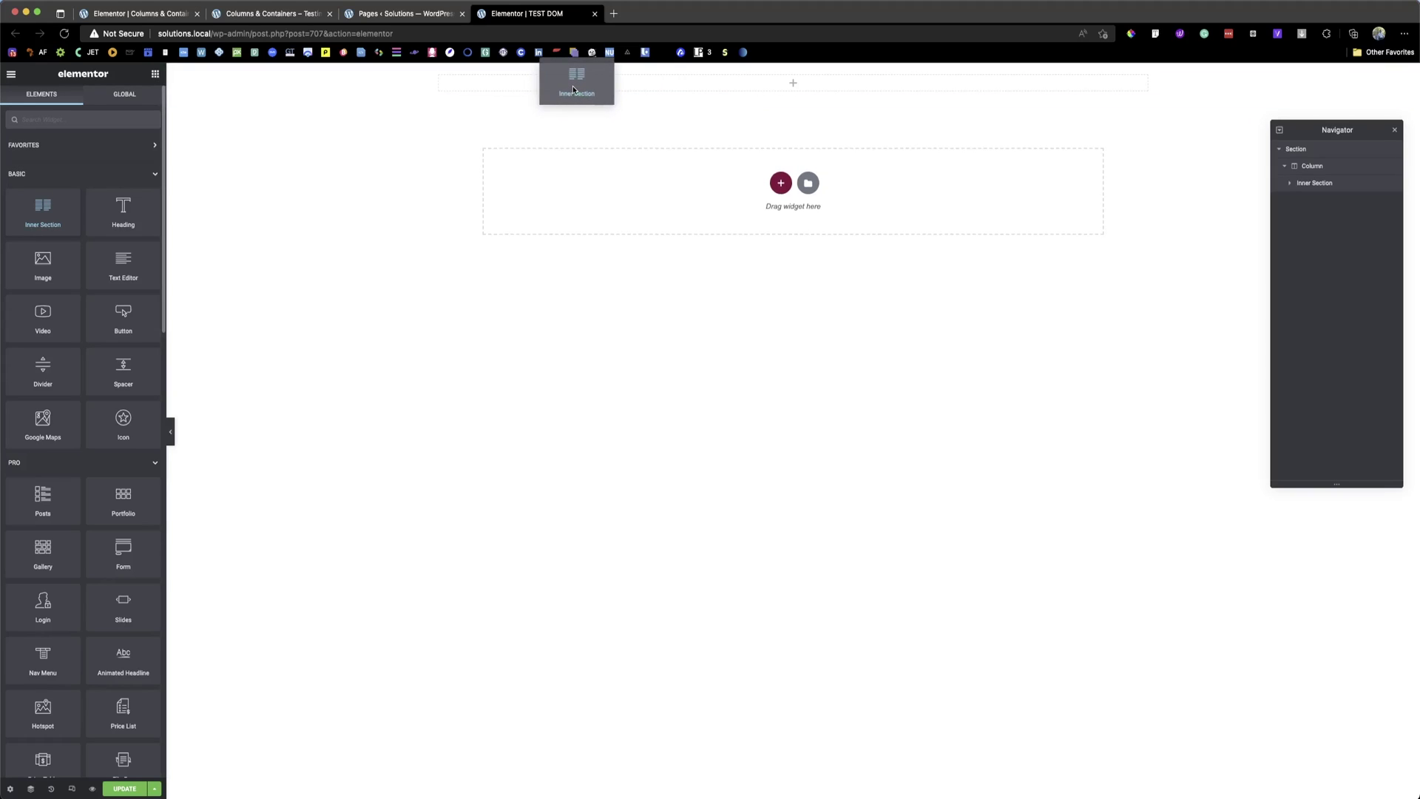
left_click_drag(574, 89, 447, 165)
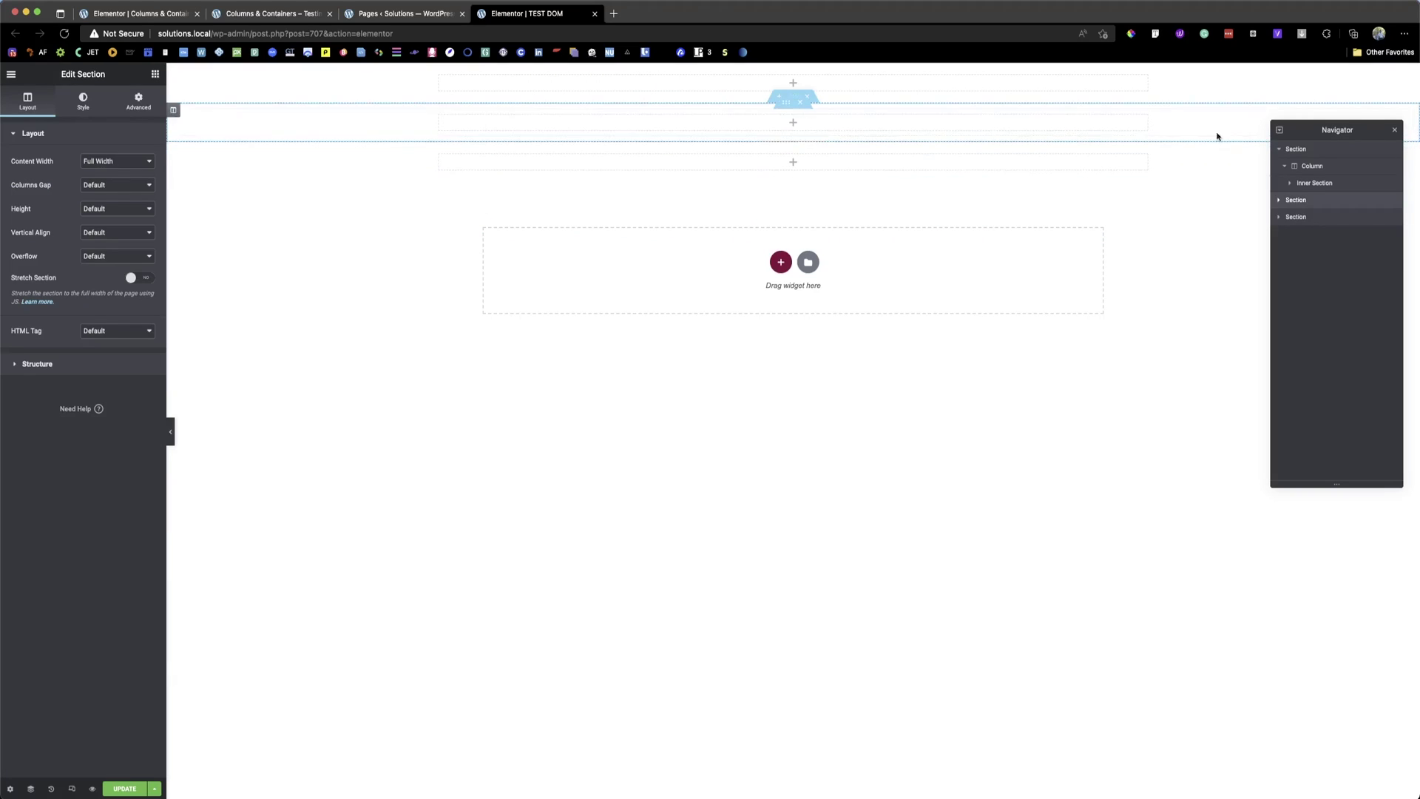
left_click(1280, 150)
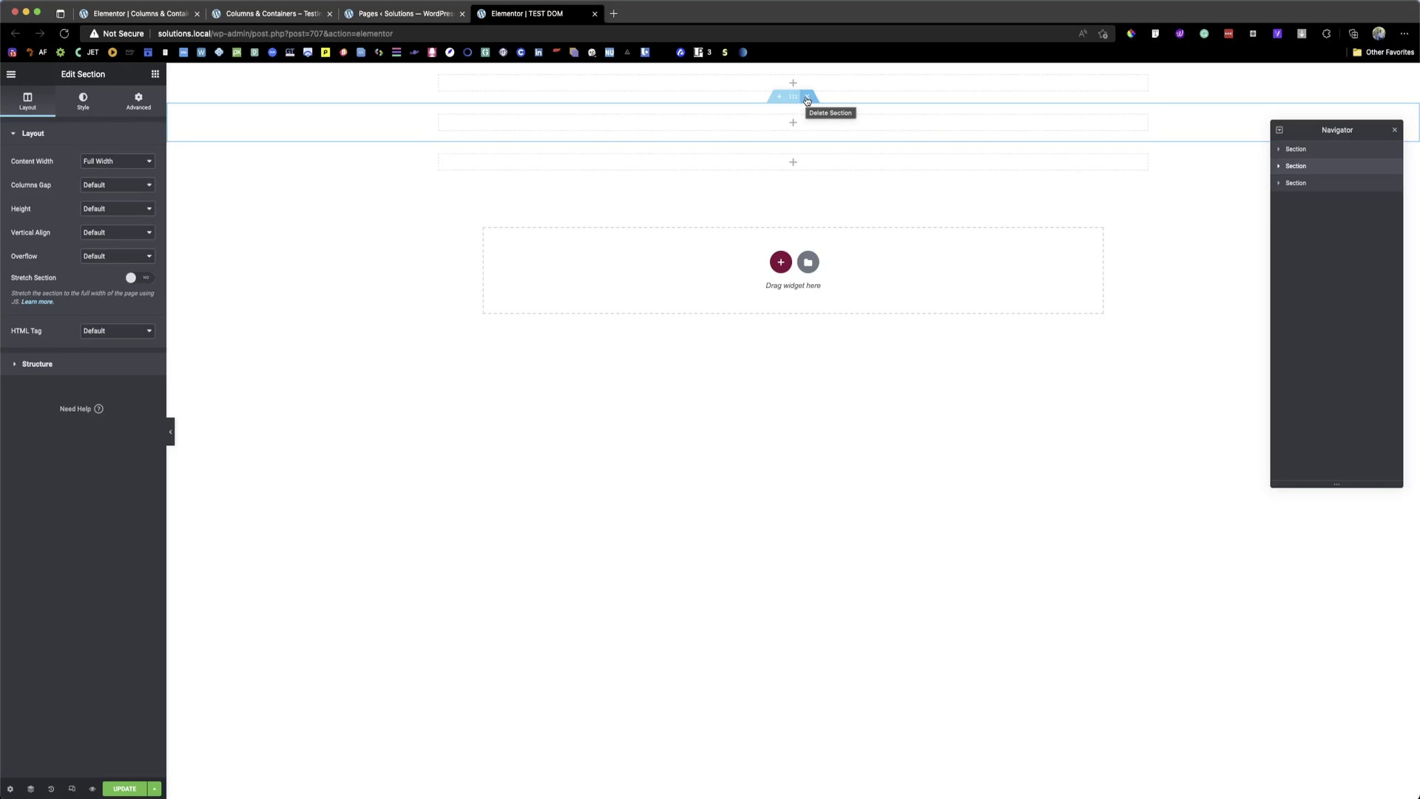
Step: Return to the Columns & Containers page in the editor and nest two more containers inside the innermost one
left_click(386, 14)
left_click(283, 6)
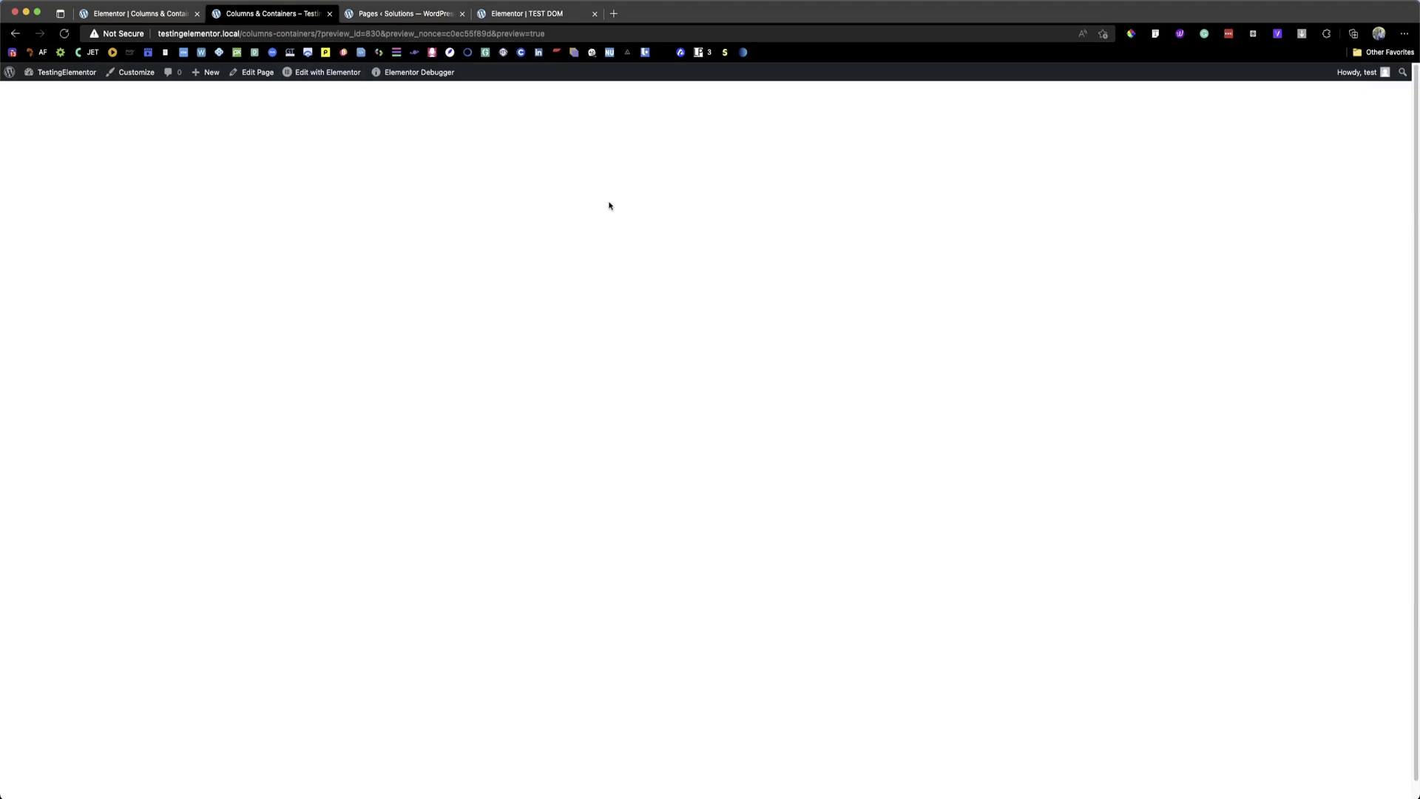
left_click(159, 20)
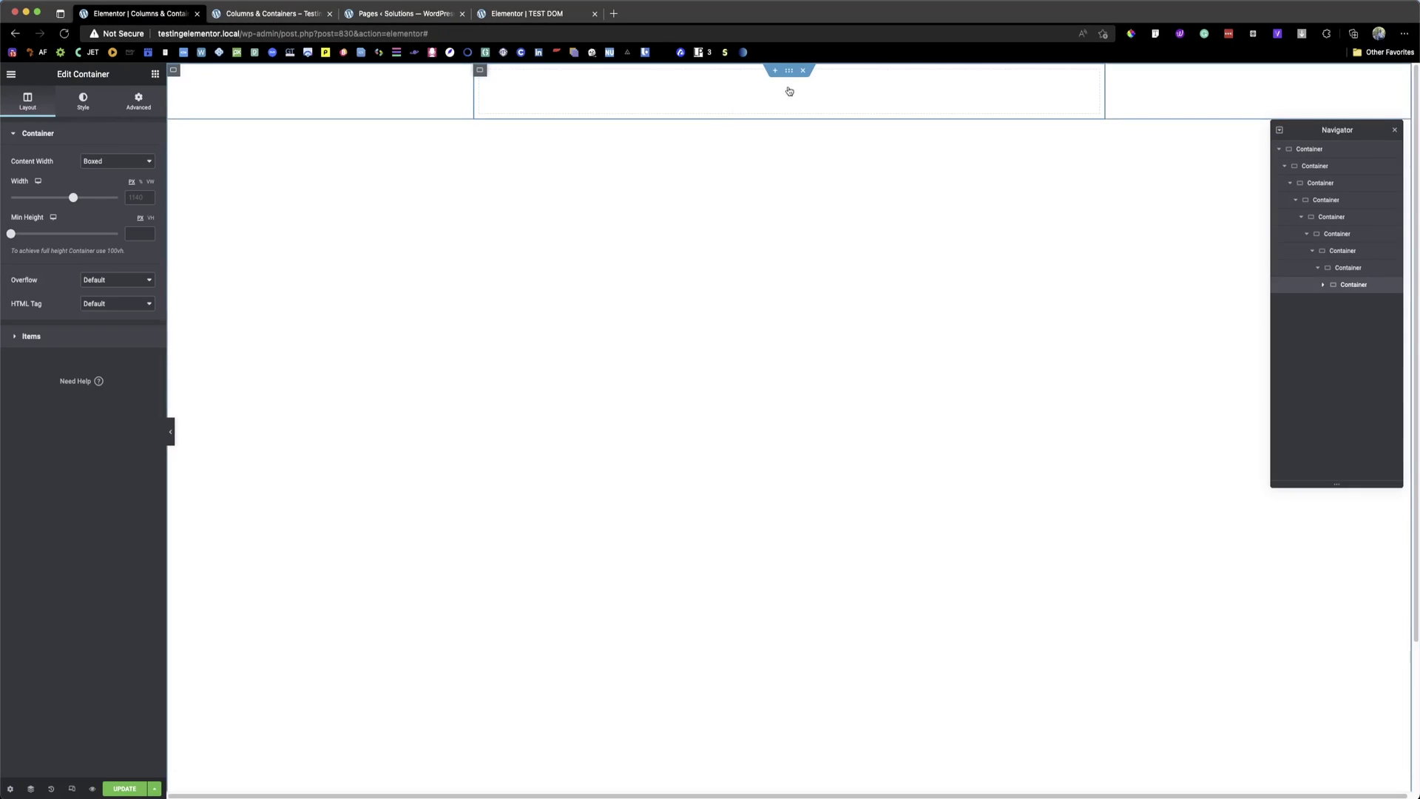
left_click(154, 74)
left_click_drag(45, 177, 624, 88)
left_click(154, 74)
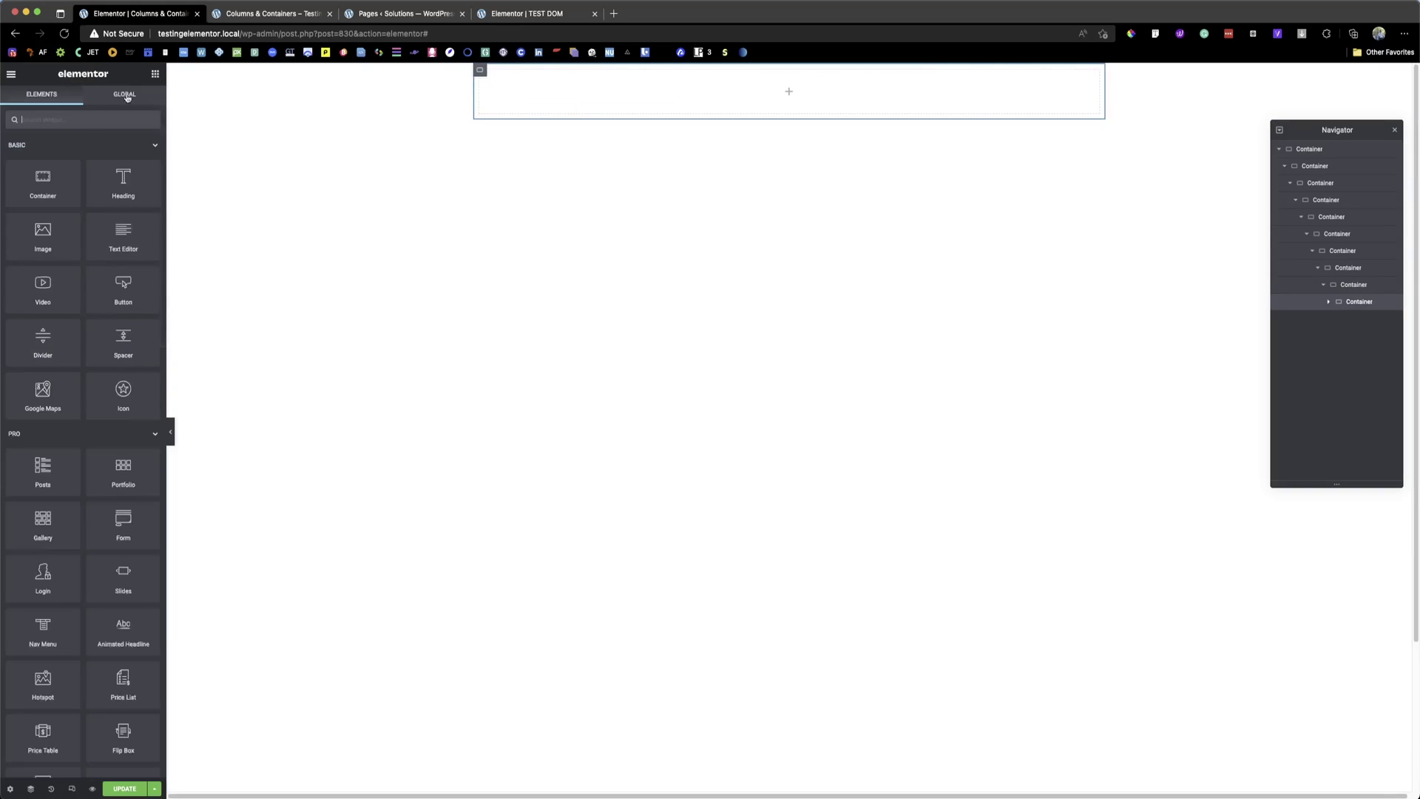
left_click_drag(43, 177, 577, 85)
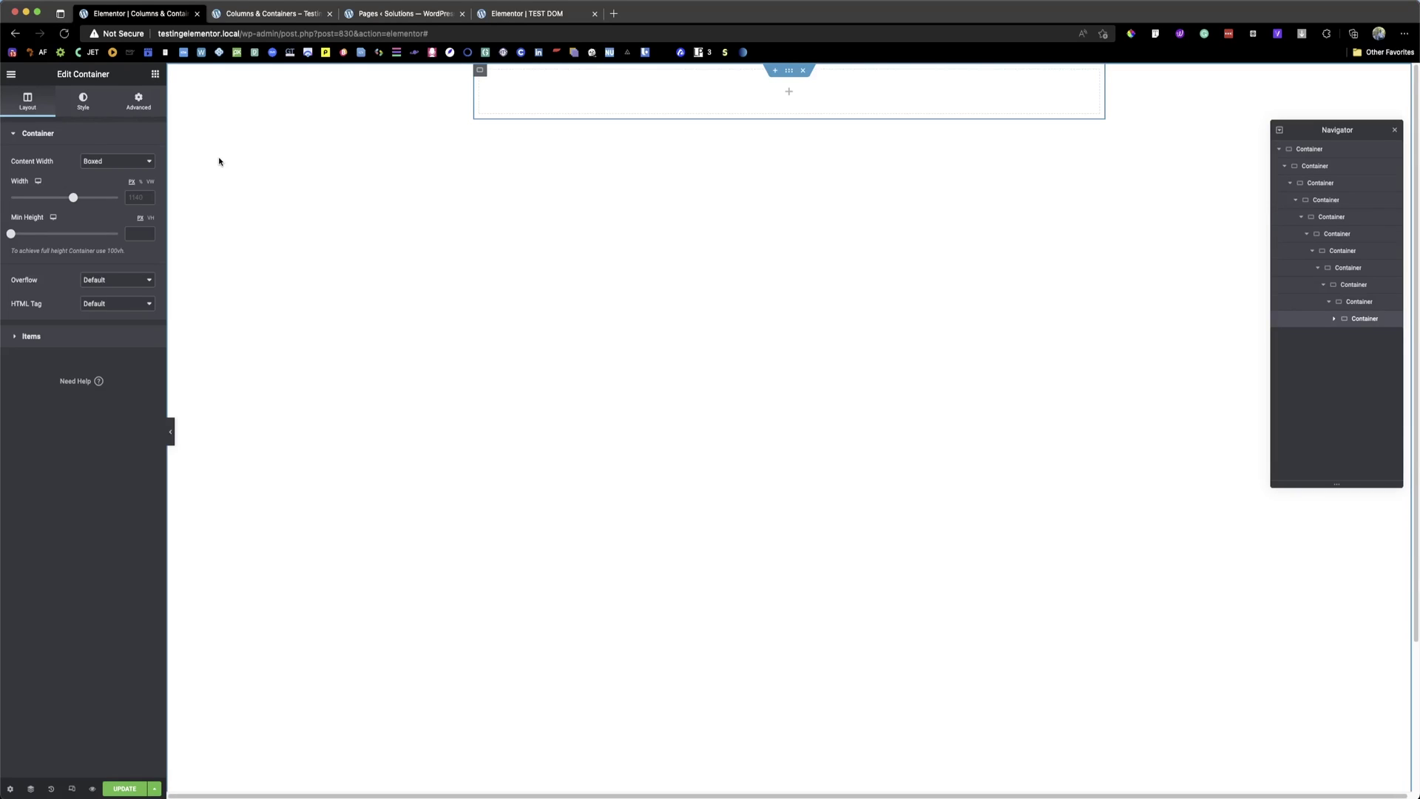
Step: Delete the whole nested container structure and add one new container to the empty page
left_click(802, 71)
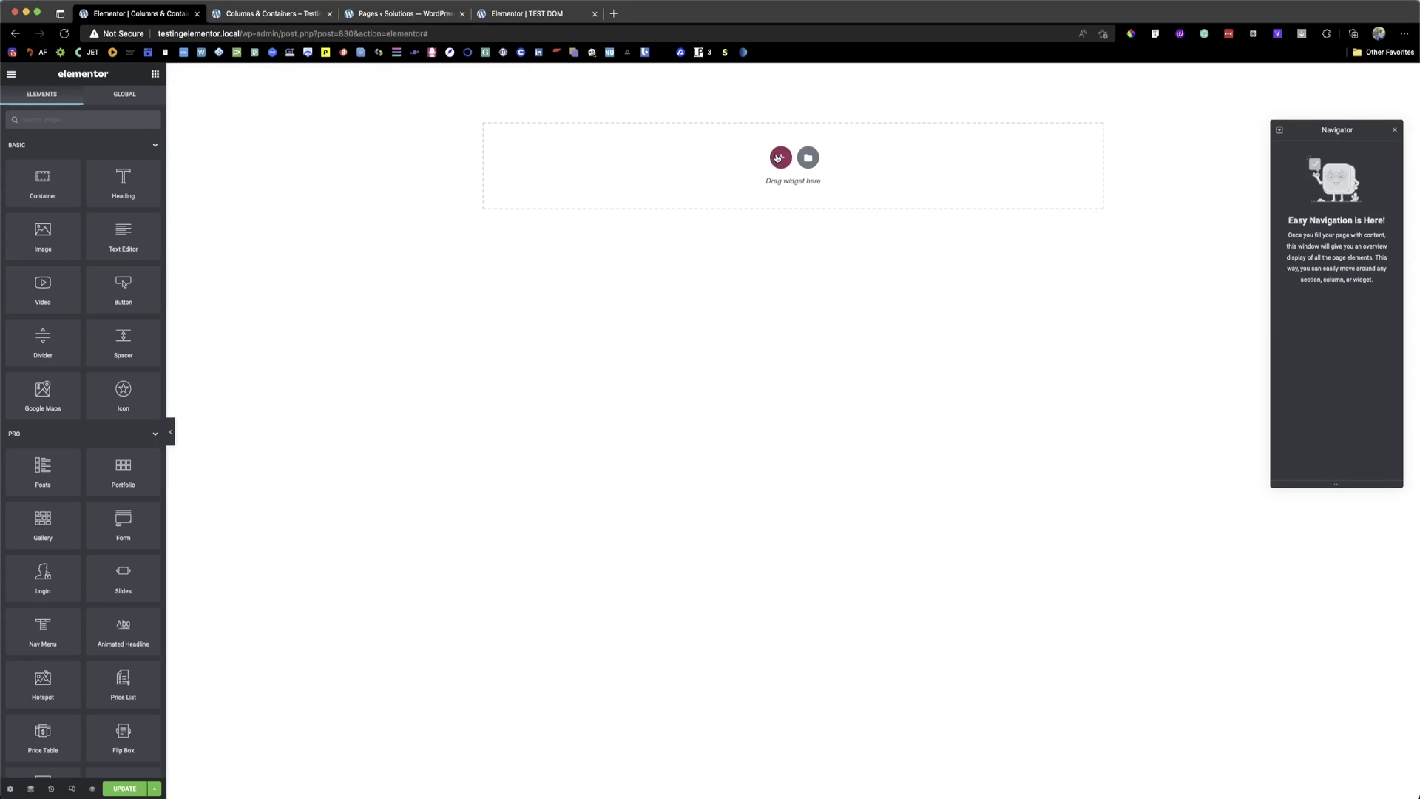
left_click(778, 157)
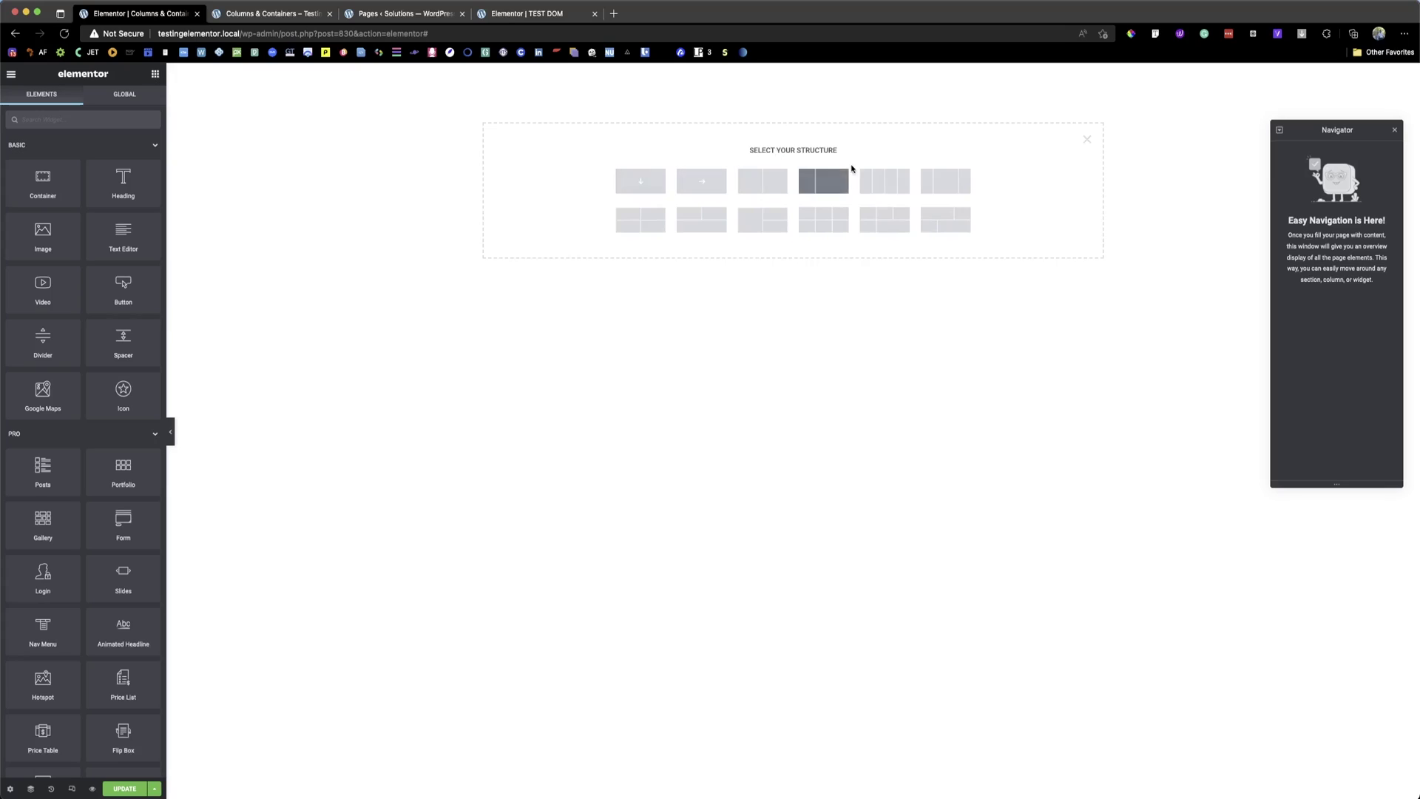
left_click(1086, 139)
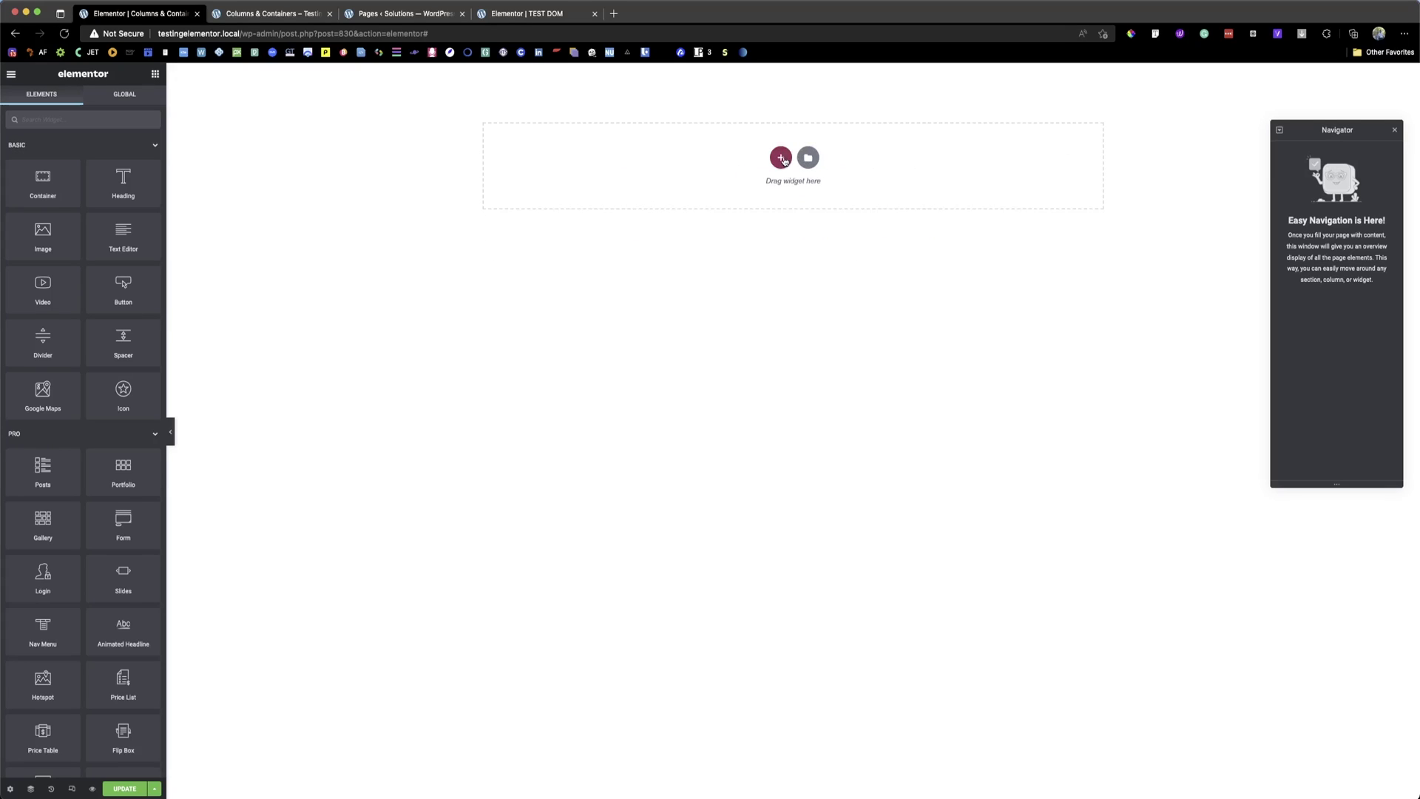
left_click_drag(32, 191, 667, 185)
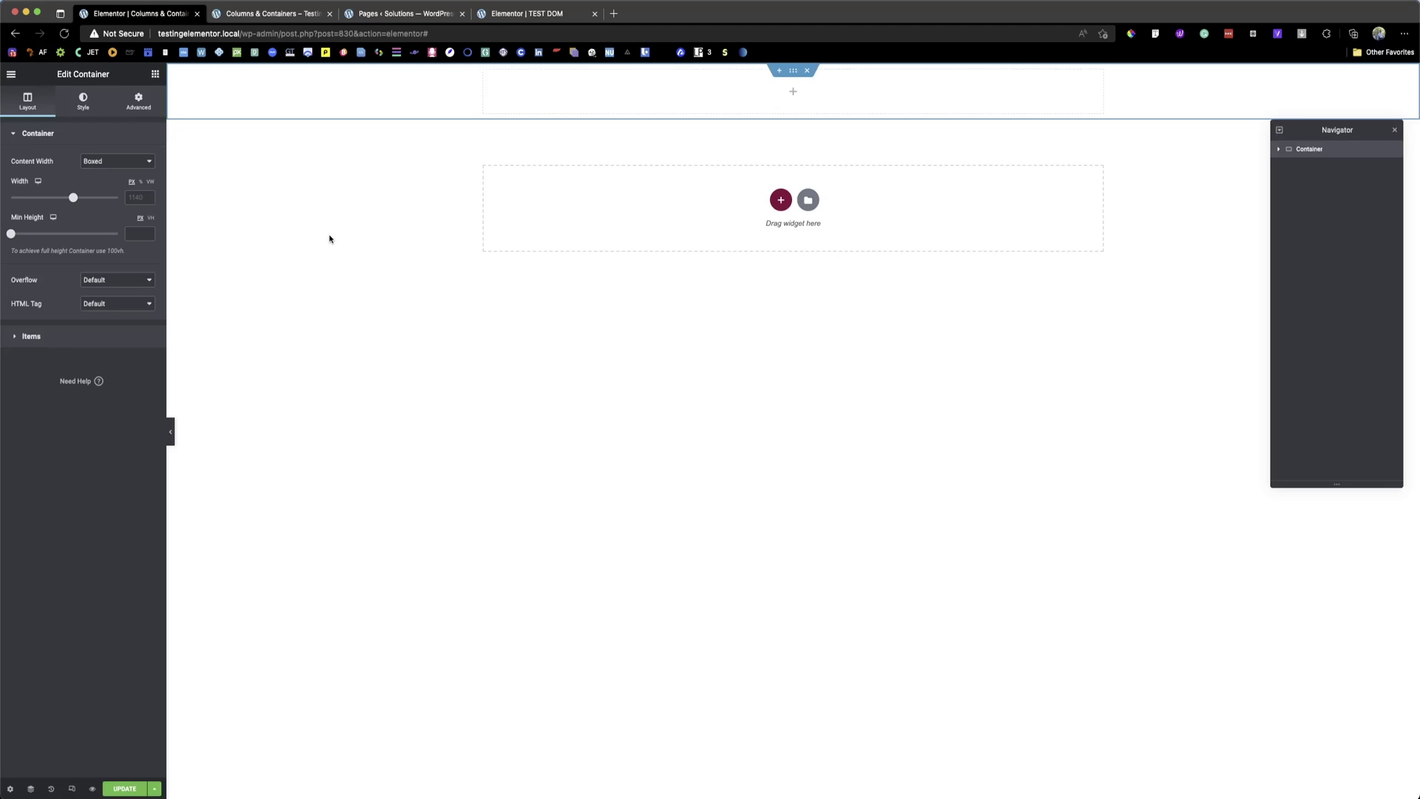
Step: Examine the new container's layout settings, including direction, item alignment, content justification, elements gap and wrapping
left_click(68, 338)
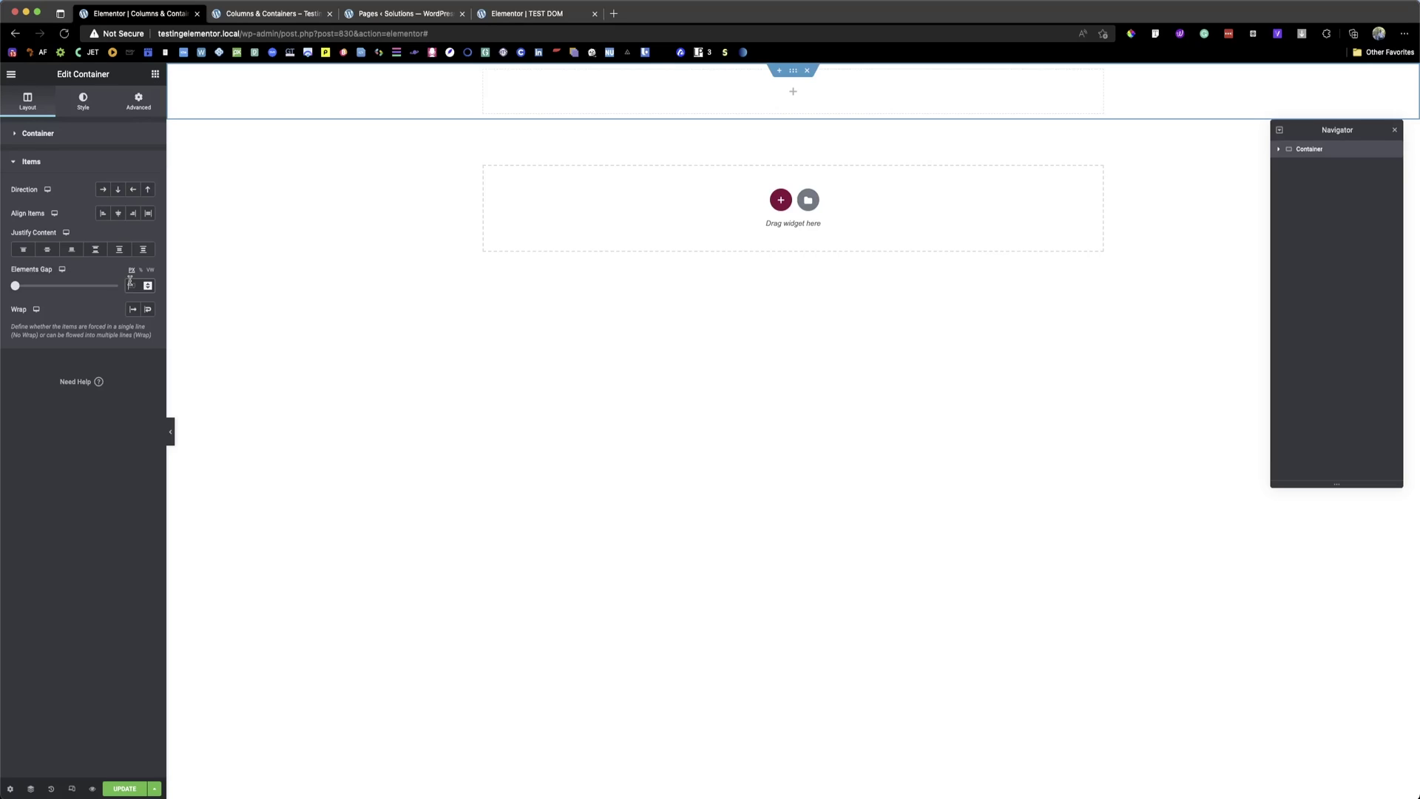
left_click(53, 136)
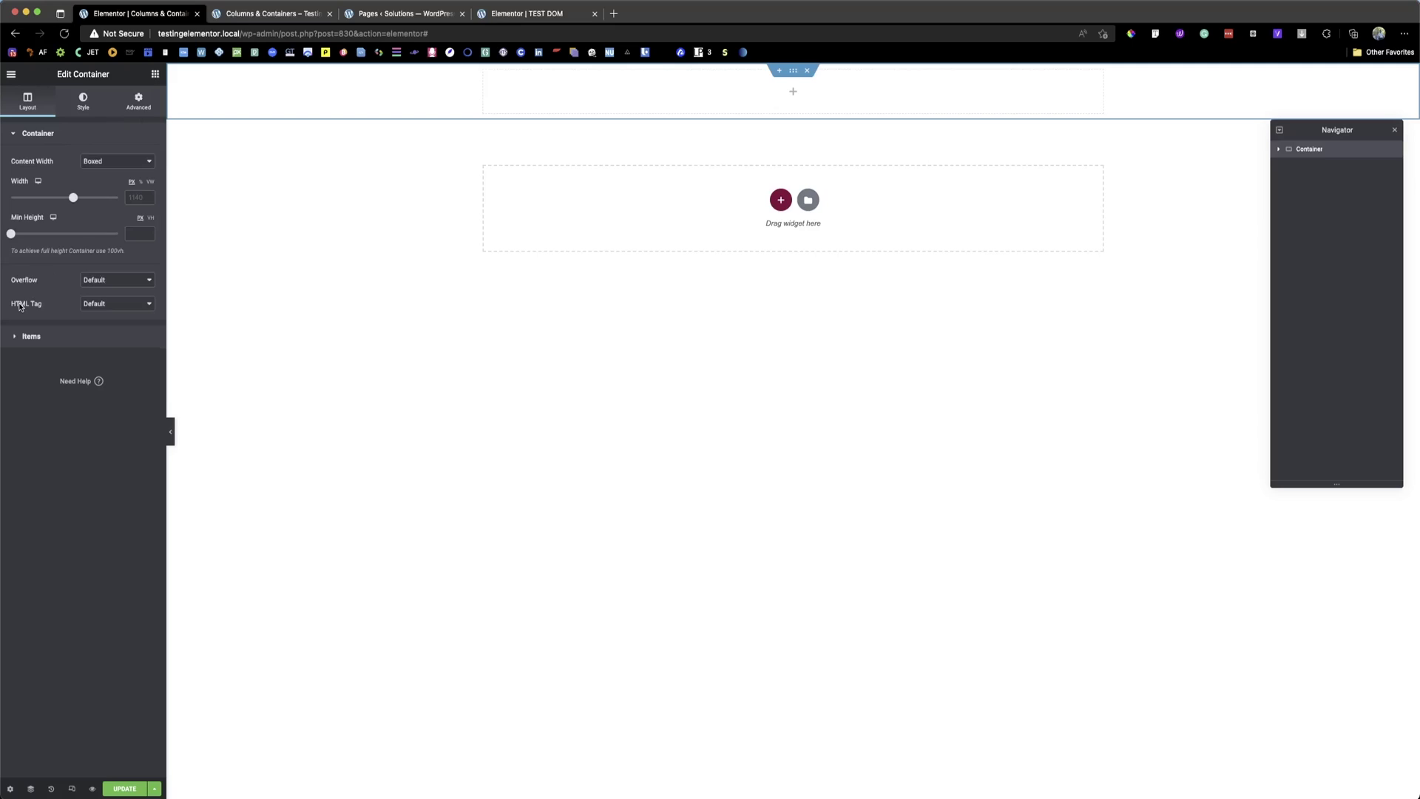
left_click(40, 342)
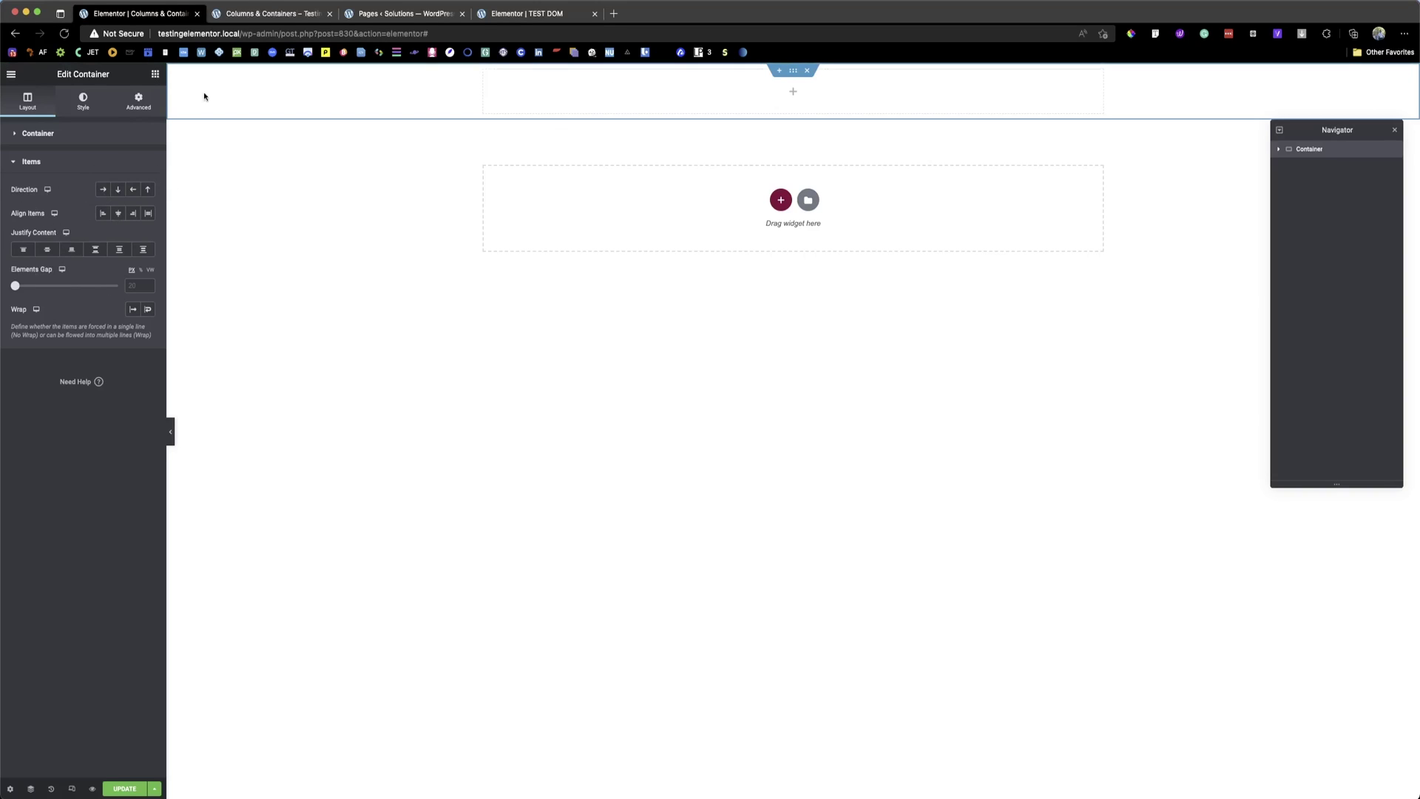
Step: Add an Image widget to the container and insert the media library photo of the bride on the staircase
left_click(151, 76)
left_click_drag(53, 233, 530, 96)
left_click(79, 179)
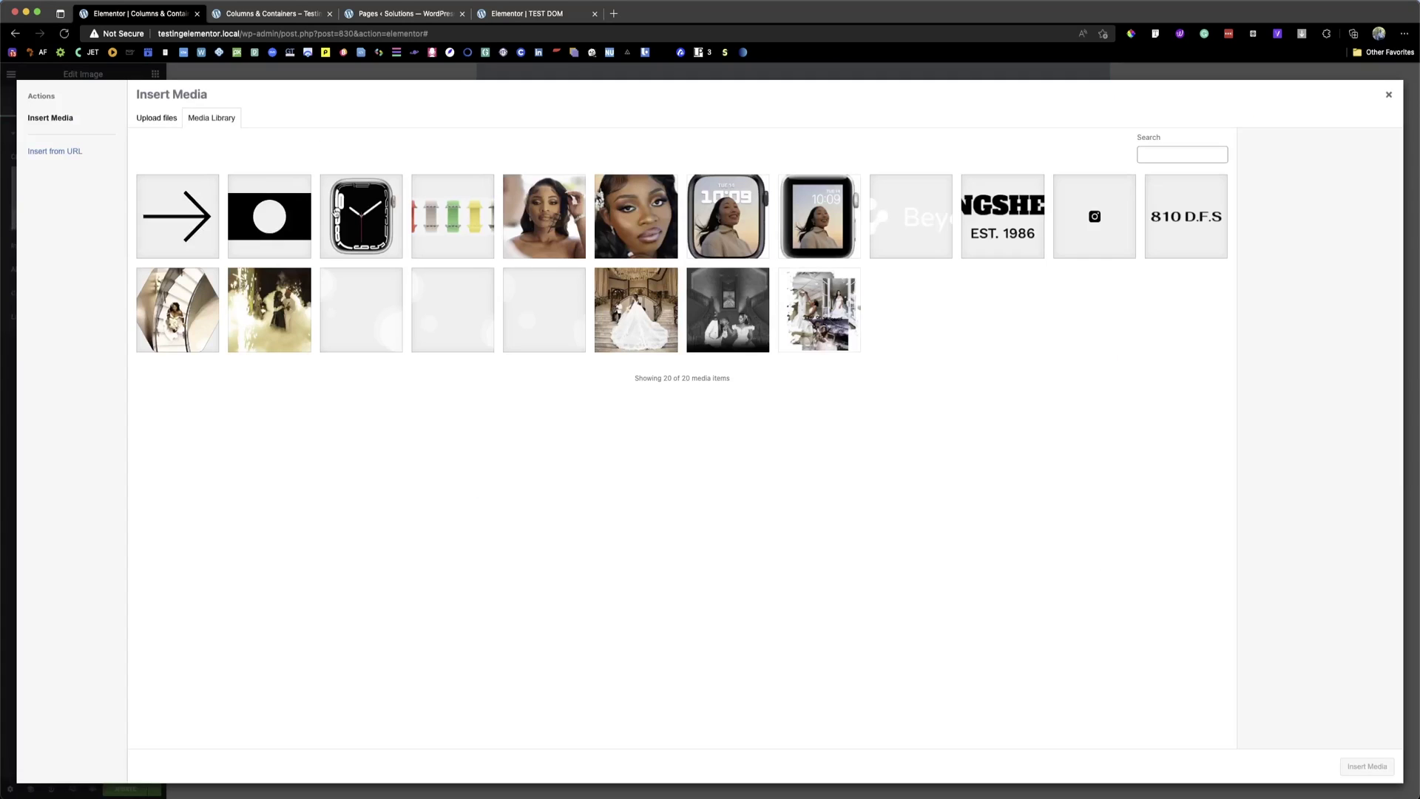
left_click(551, 222)
left_click(802, 224)
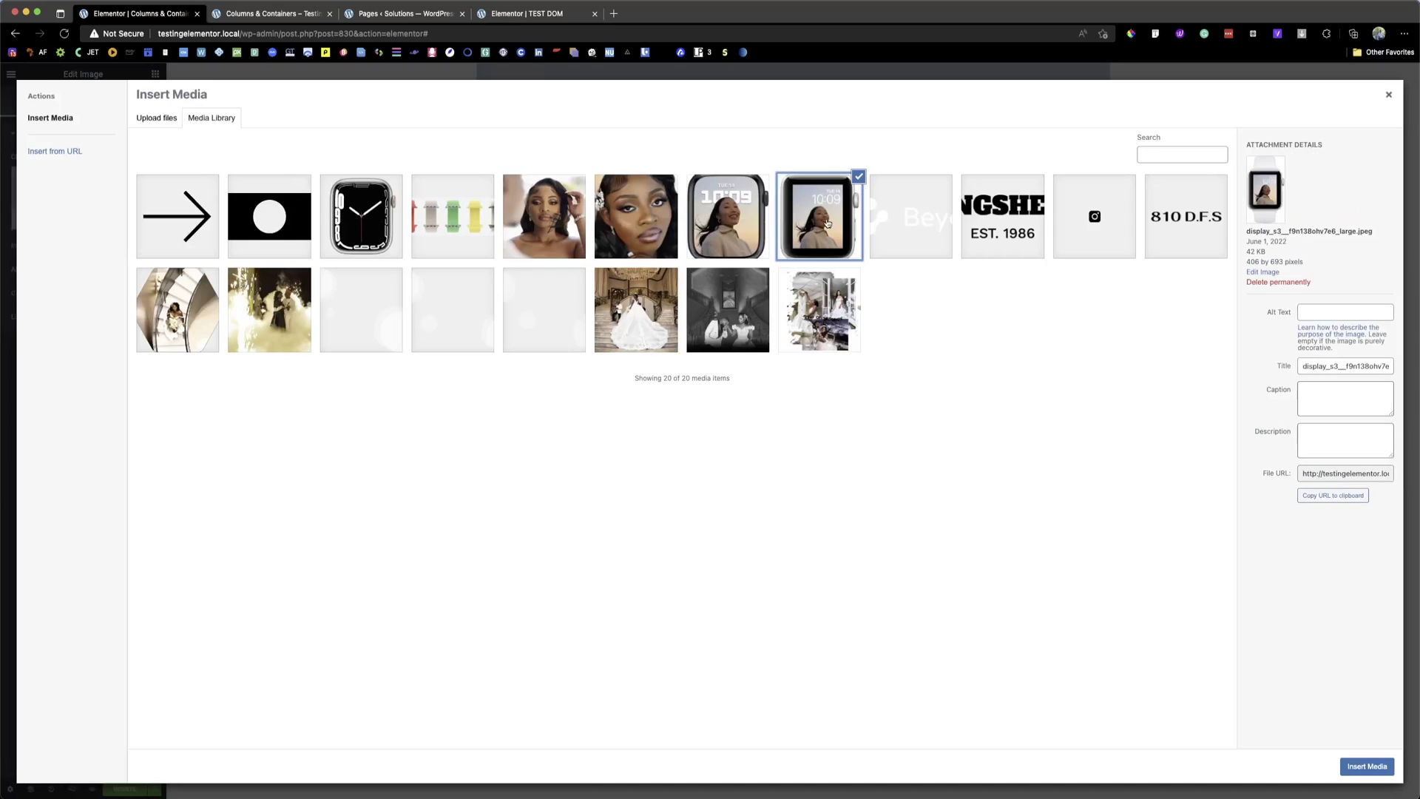
left_click(188, 318)
left_click(1365, 766)
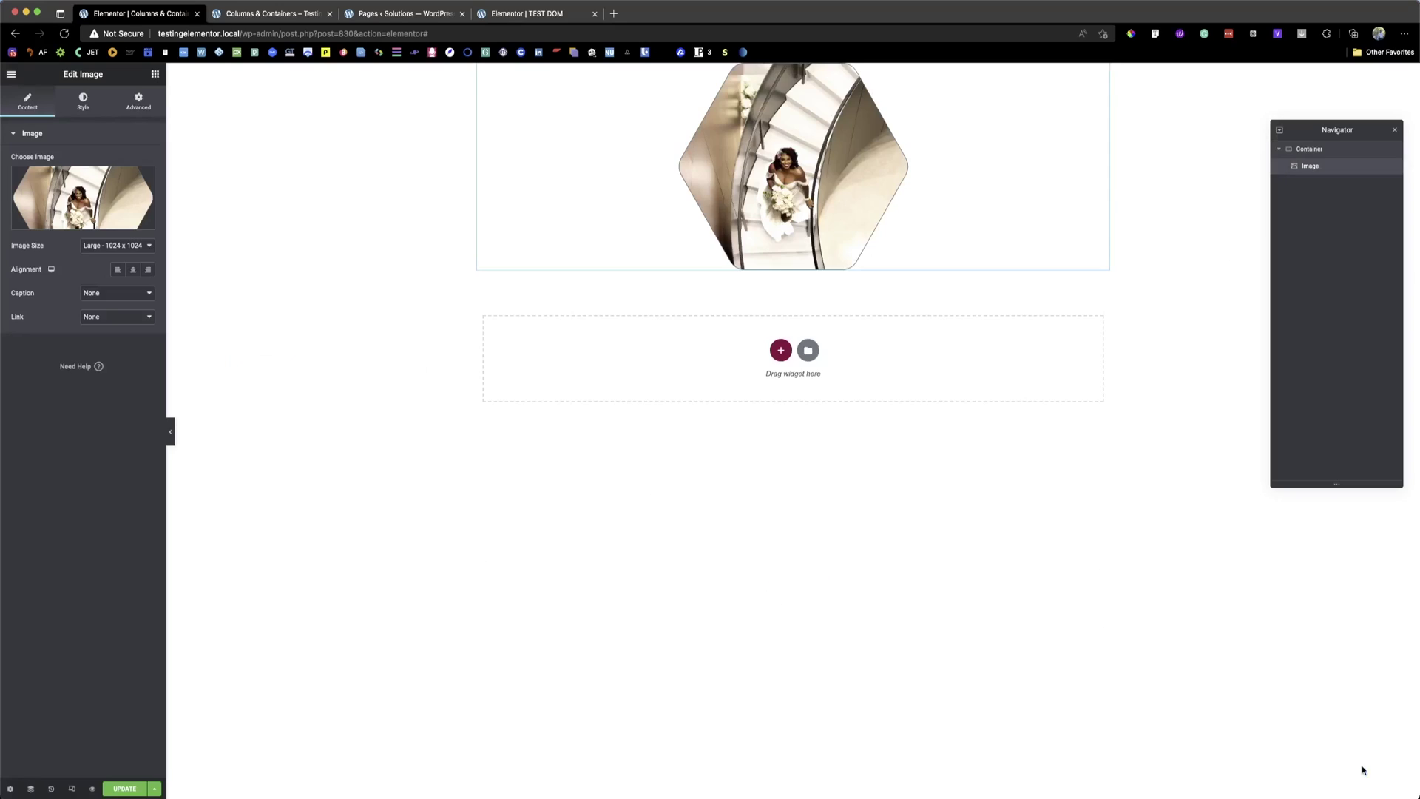
Step: Duplicate the bride image twice to stack three copies in the container
right_click(845, 190)
left_click(843, 181)
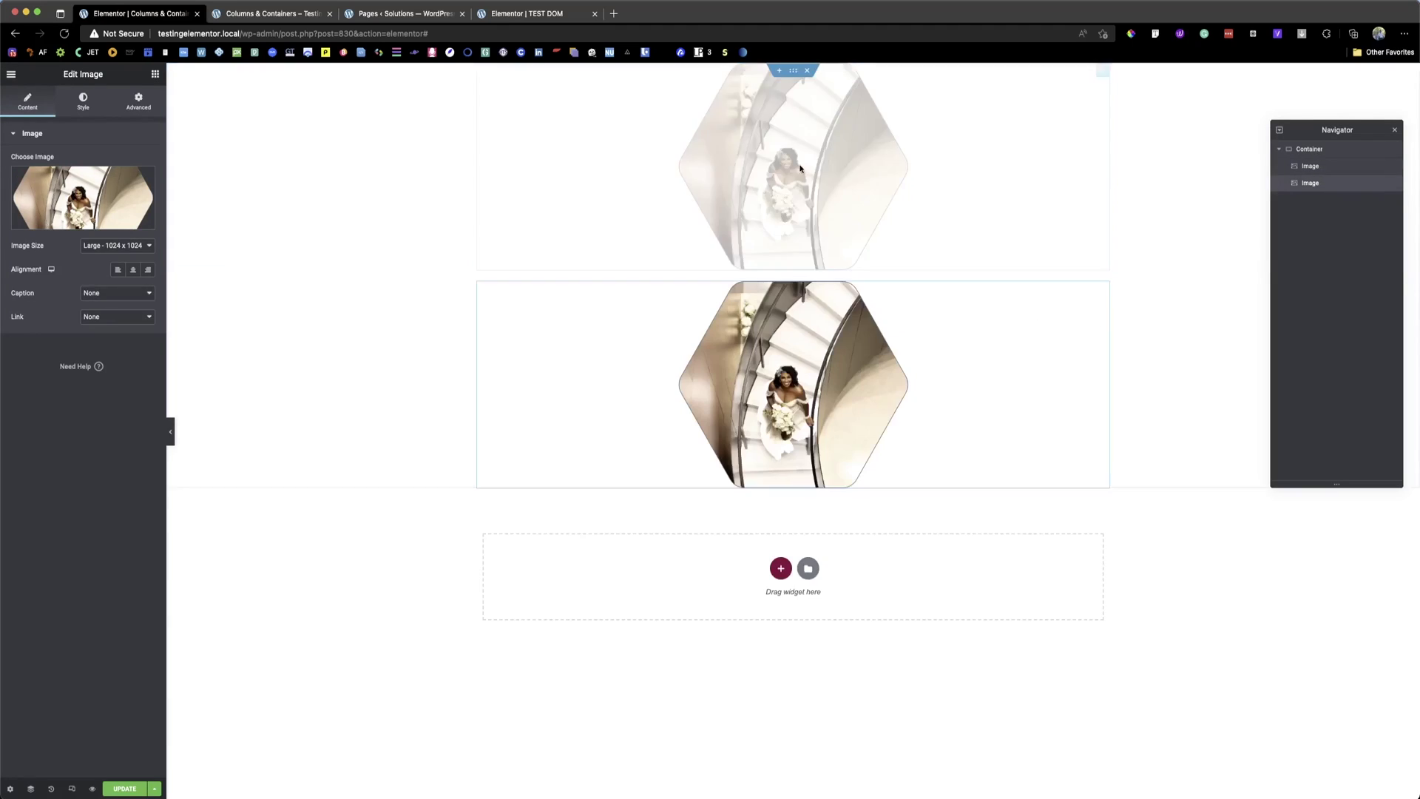
right_click(780, 157)
left_click(813, 181)
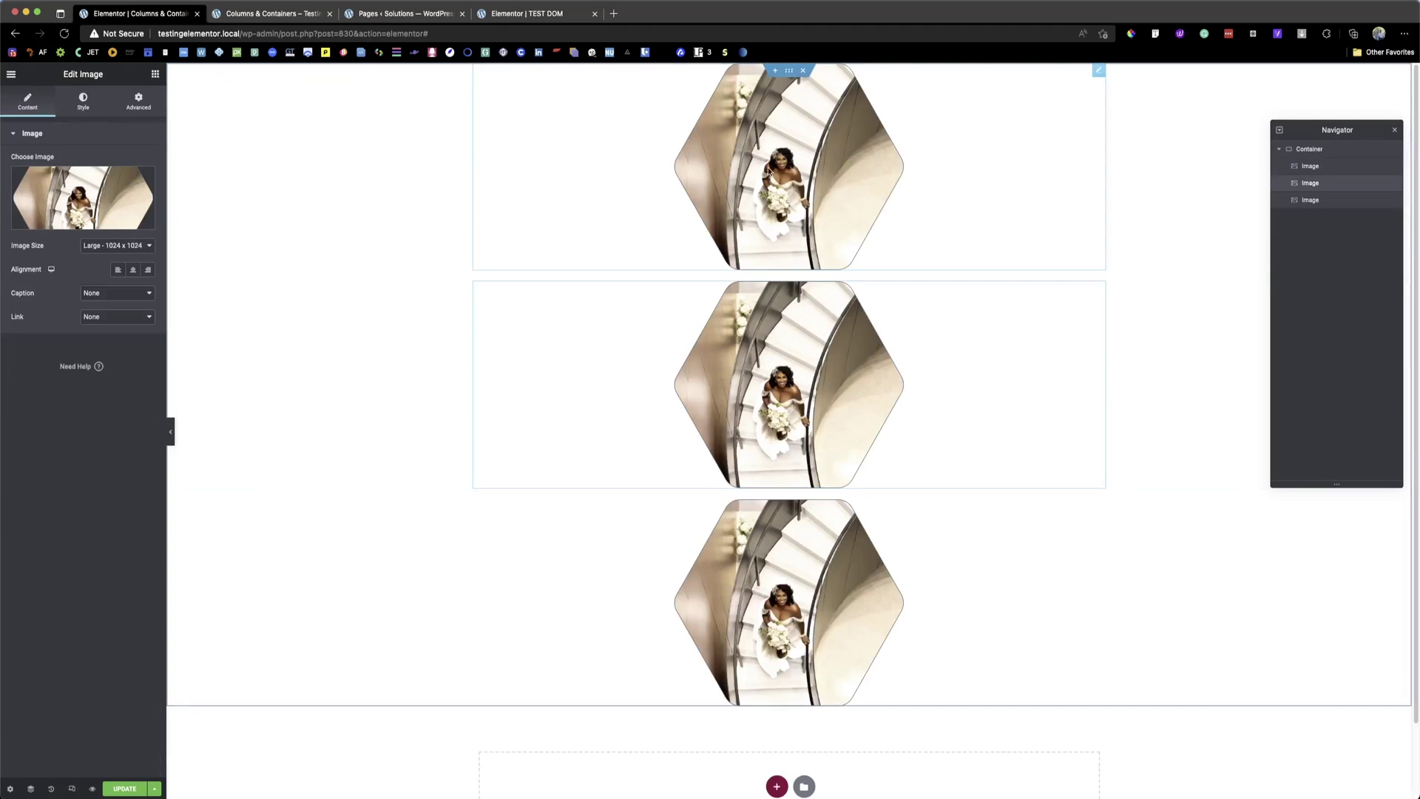
Step: Set the first image's Align Self option to Flex Start
left_click(789, 71)
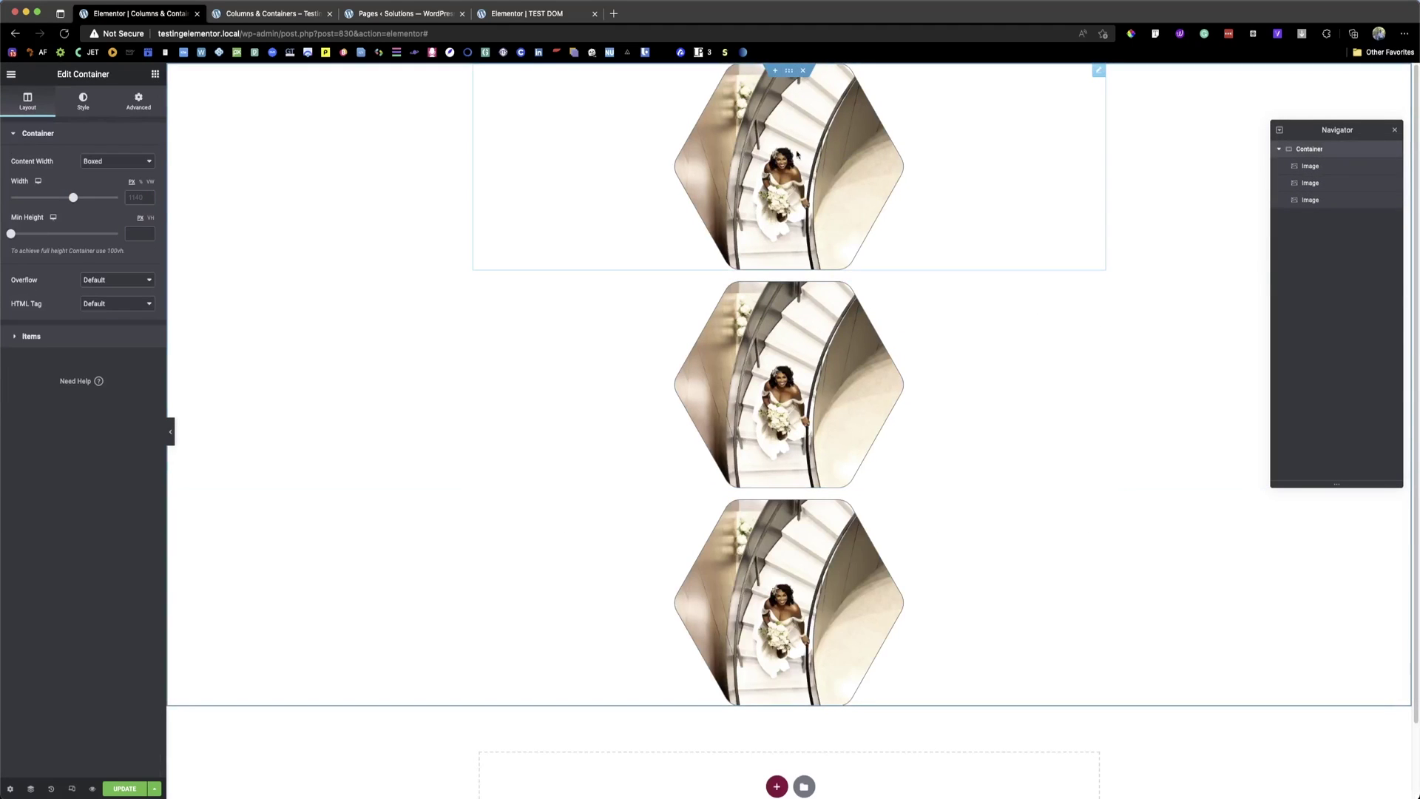
left_click(936, 181)
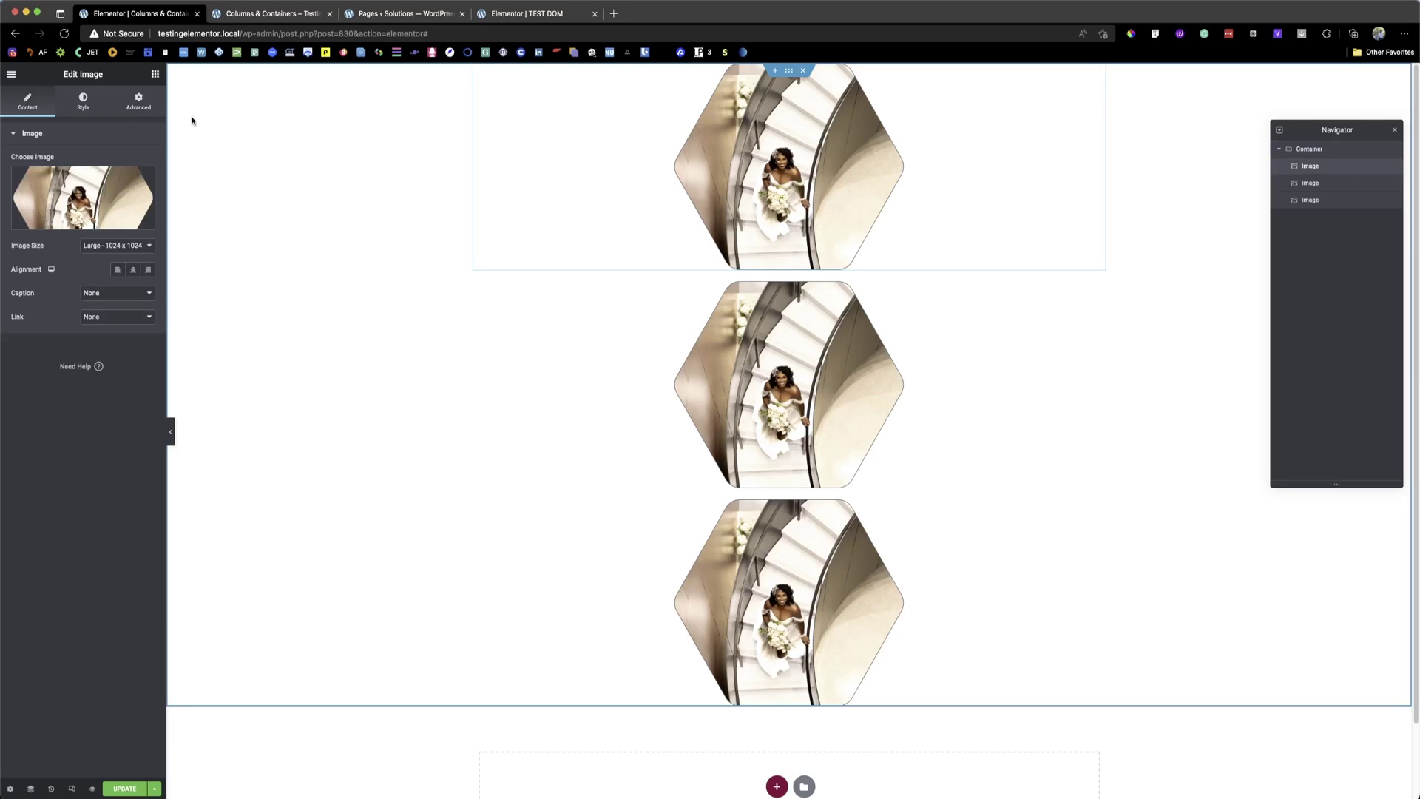
left_click(140, 105)
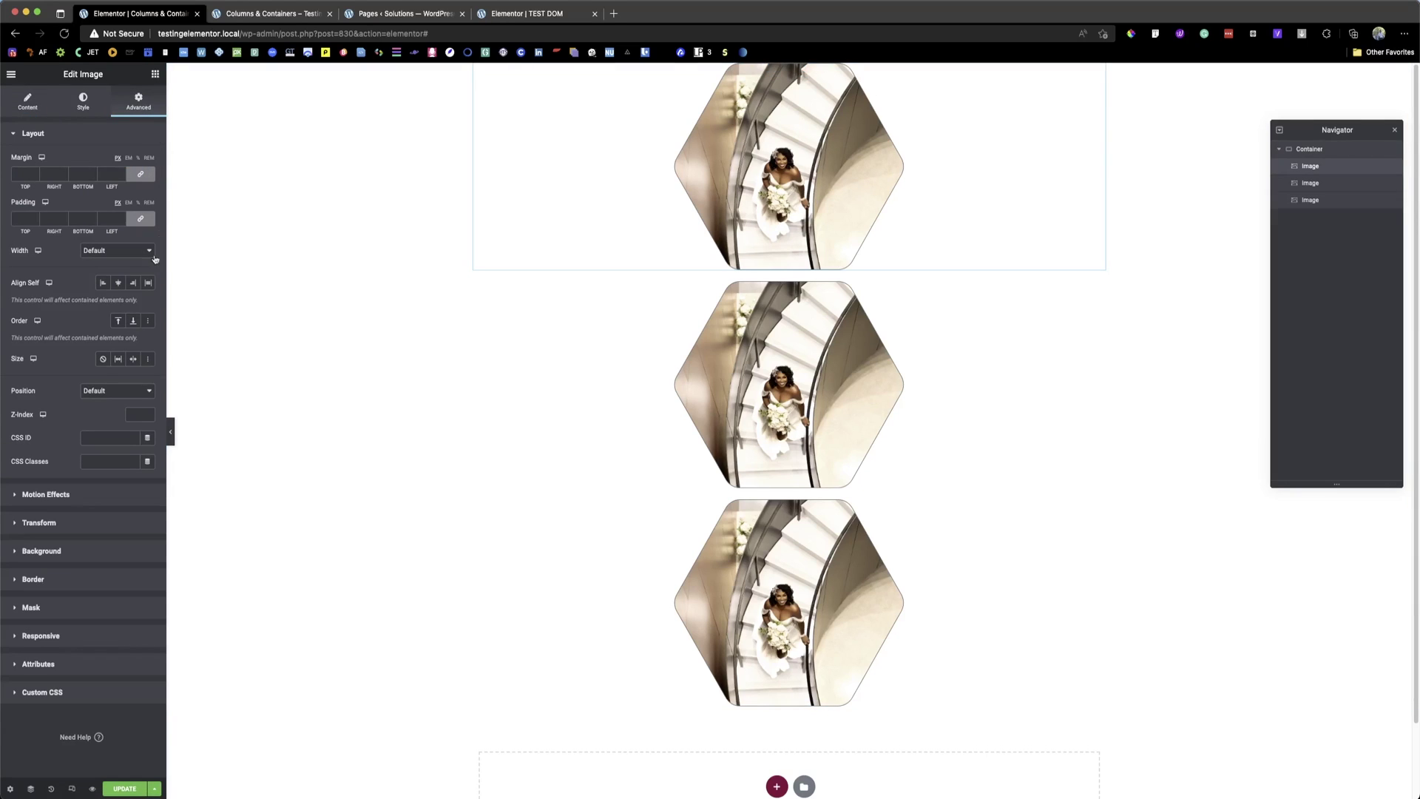
left_click(103, 284)
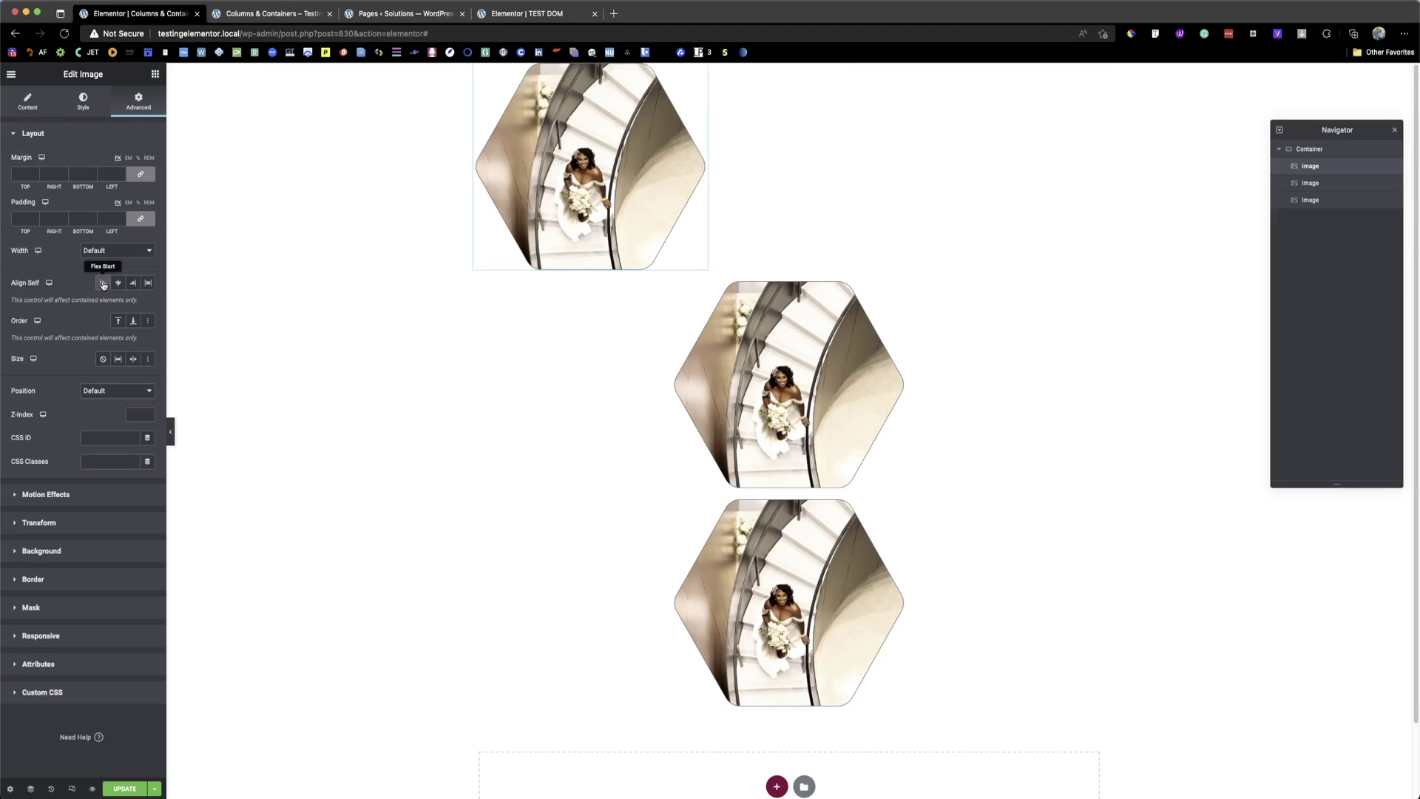
Step: Set the second image's Align Self option to the end of the container
left_click(812, 325)
left_click(136, 102)
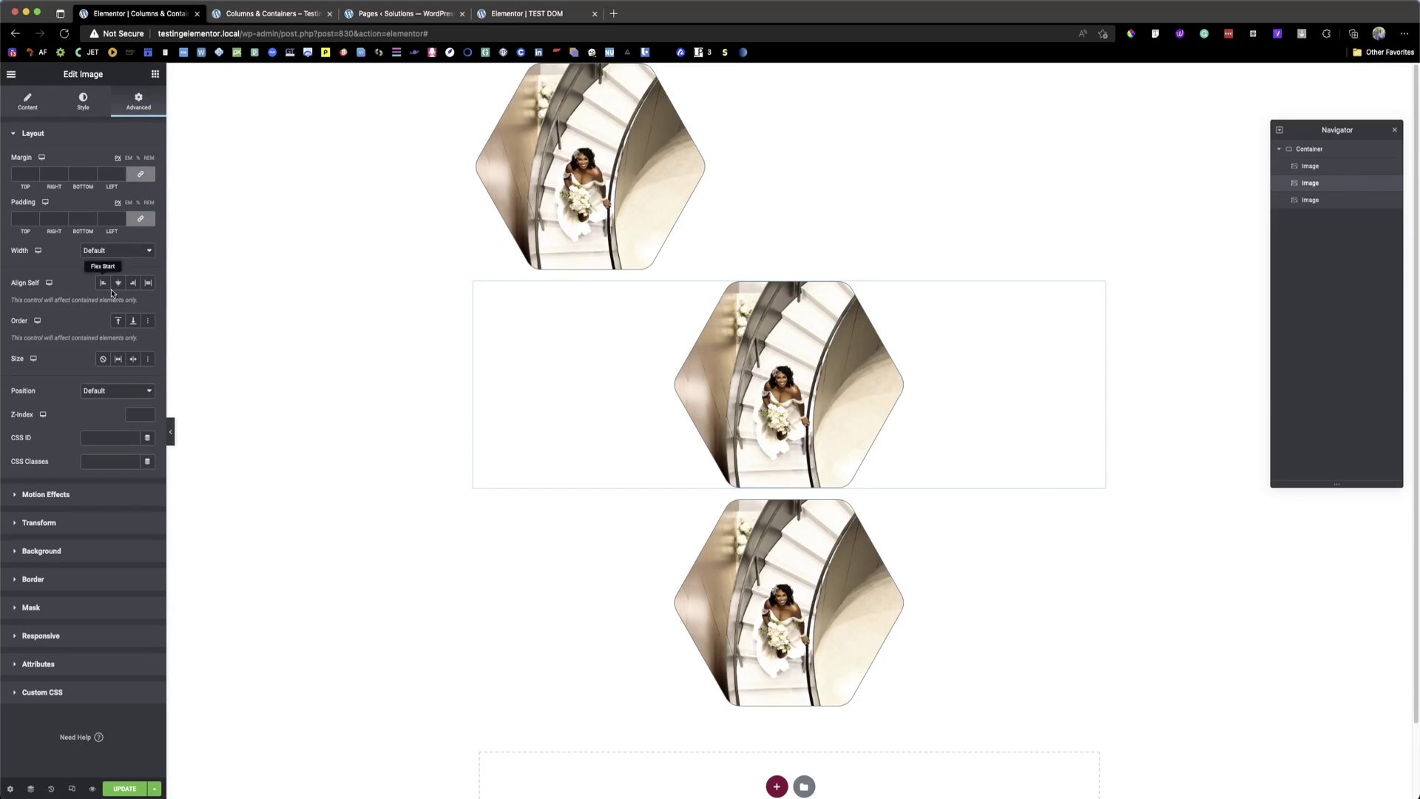
left_click(133, 284)
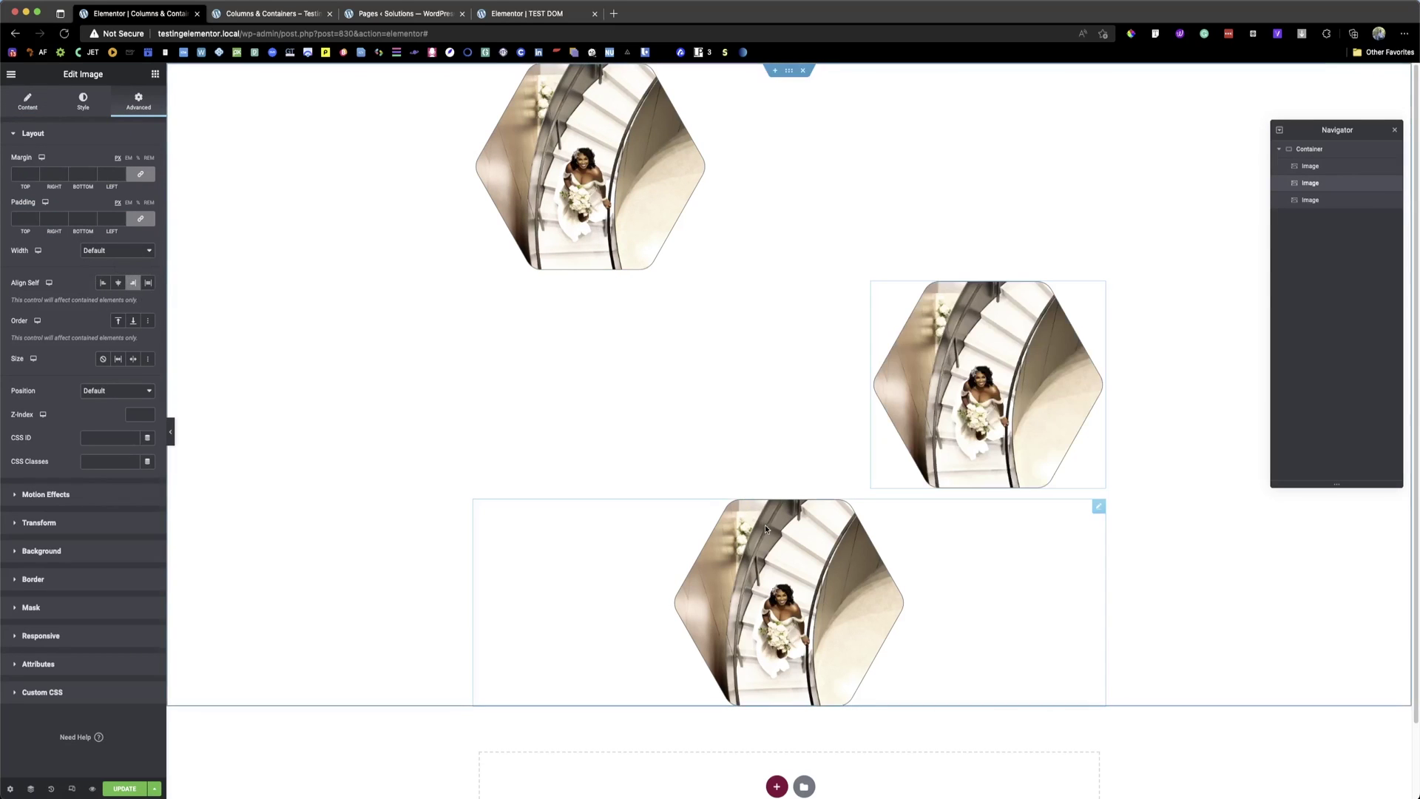
Step: Set the third image's Align Self option to center and select the parent container
left_click(765, 525)
left_click(138, 102)
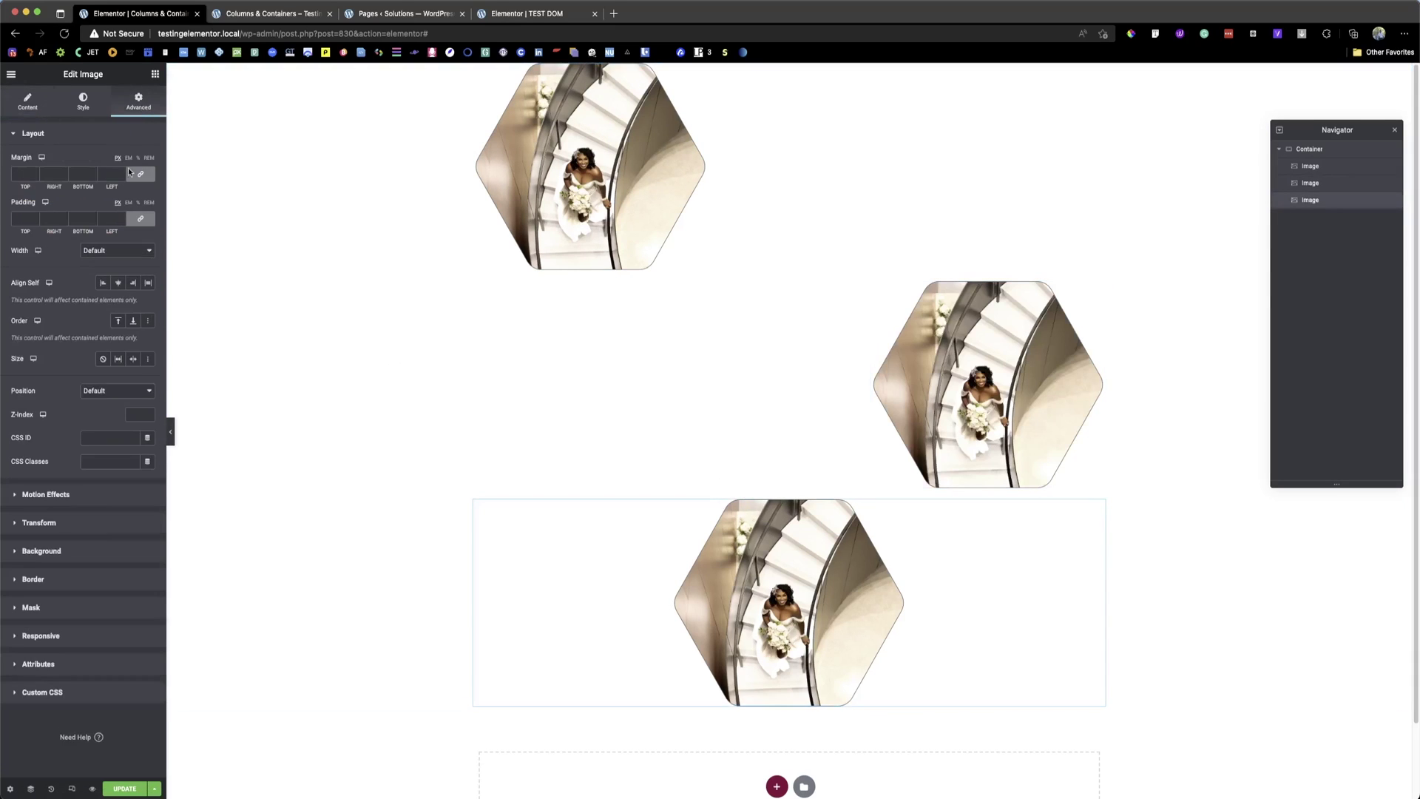
left_click(117, 284)
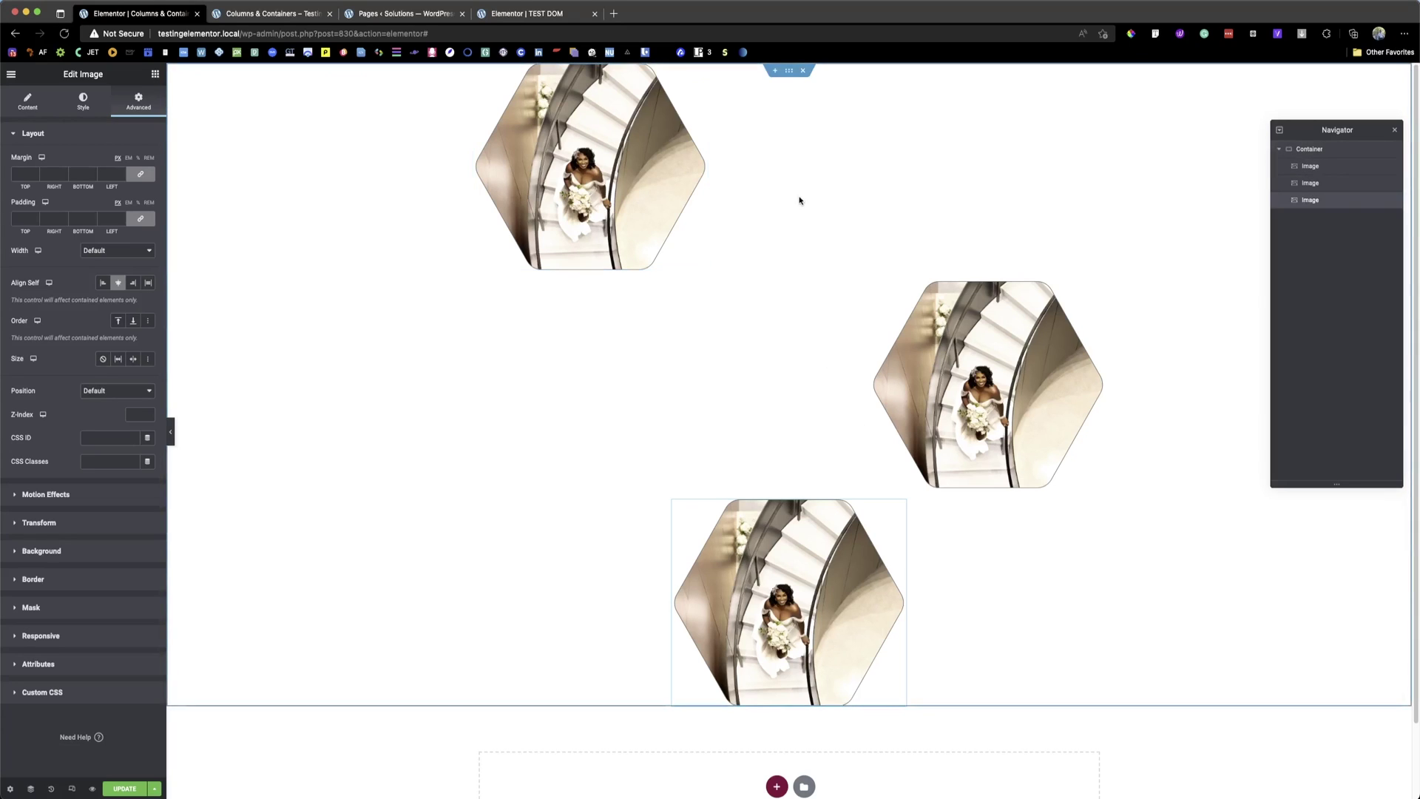
left_click(789, 72)
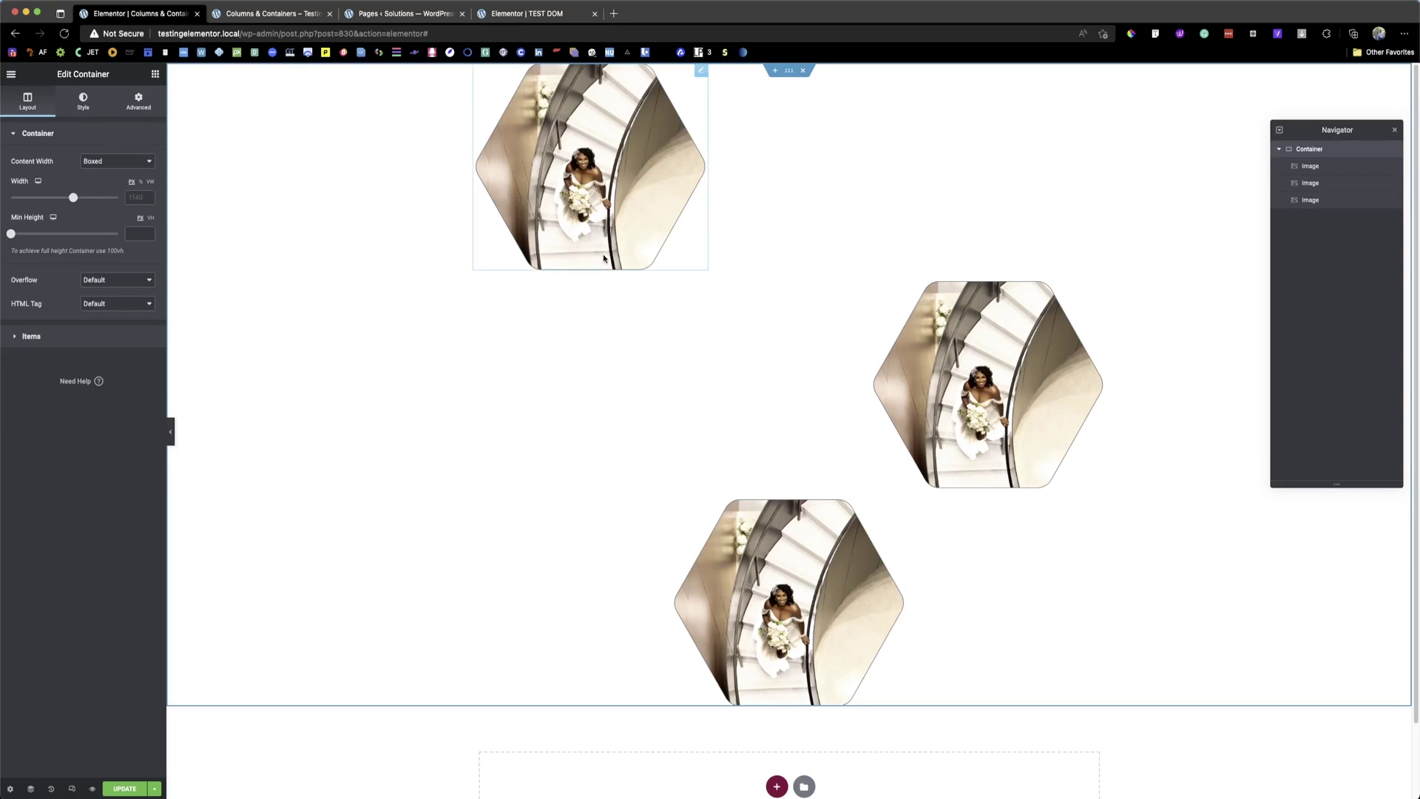
Step: Try the Row direction for the container's items and return the direction to Column
left_click(32, 338)
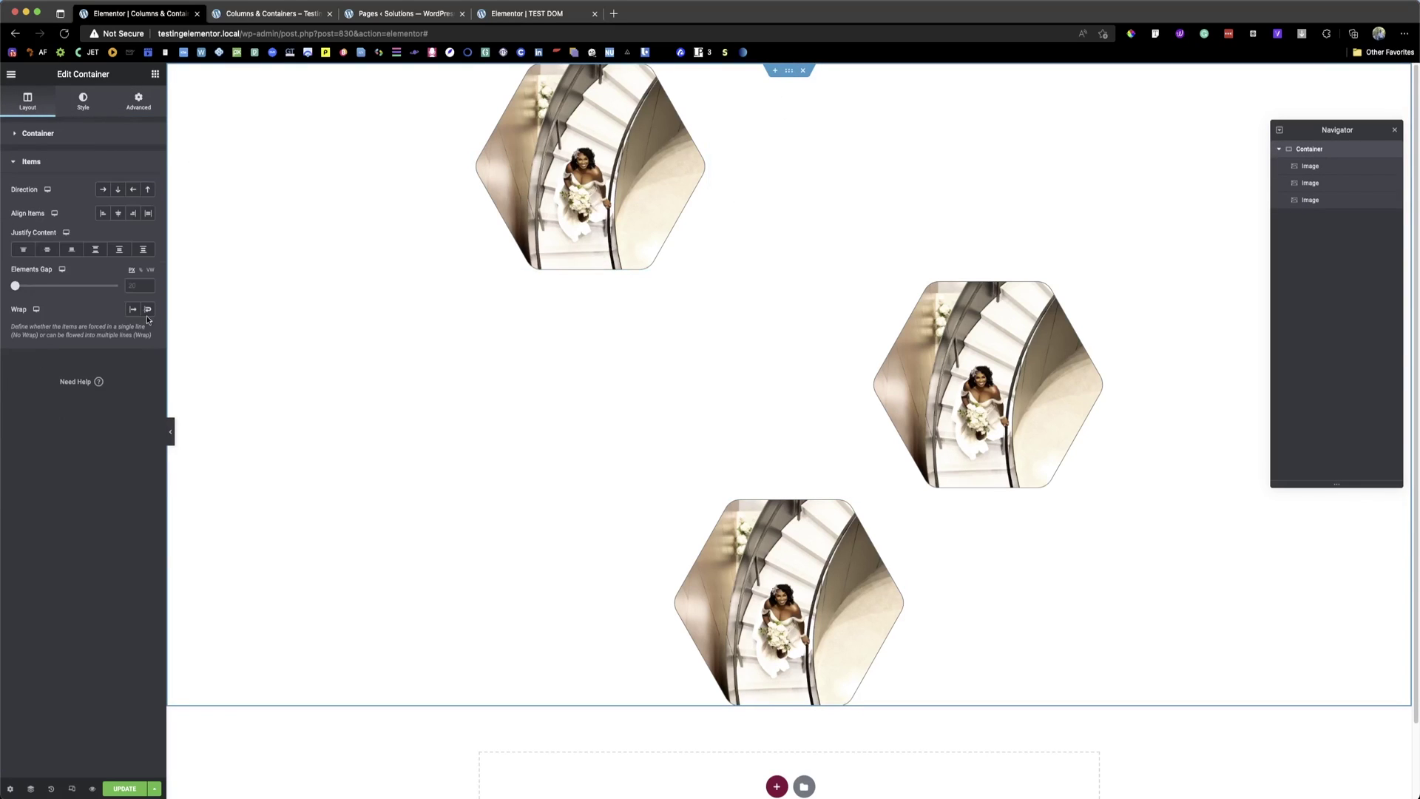
left_click(103, 190)
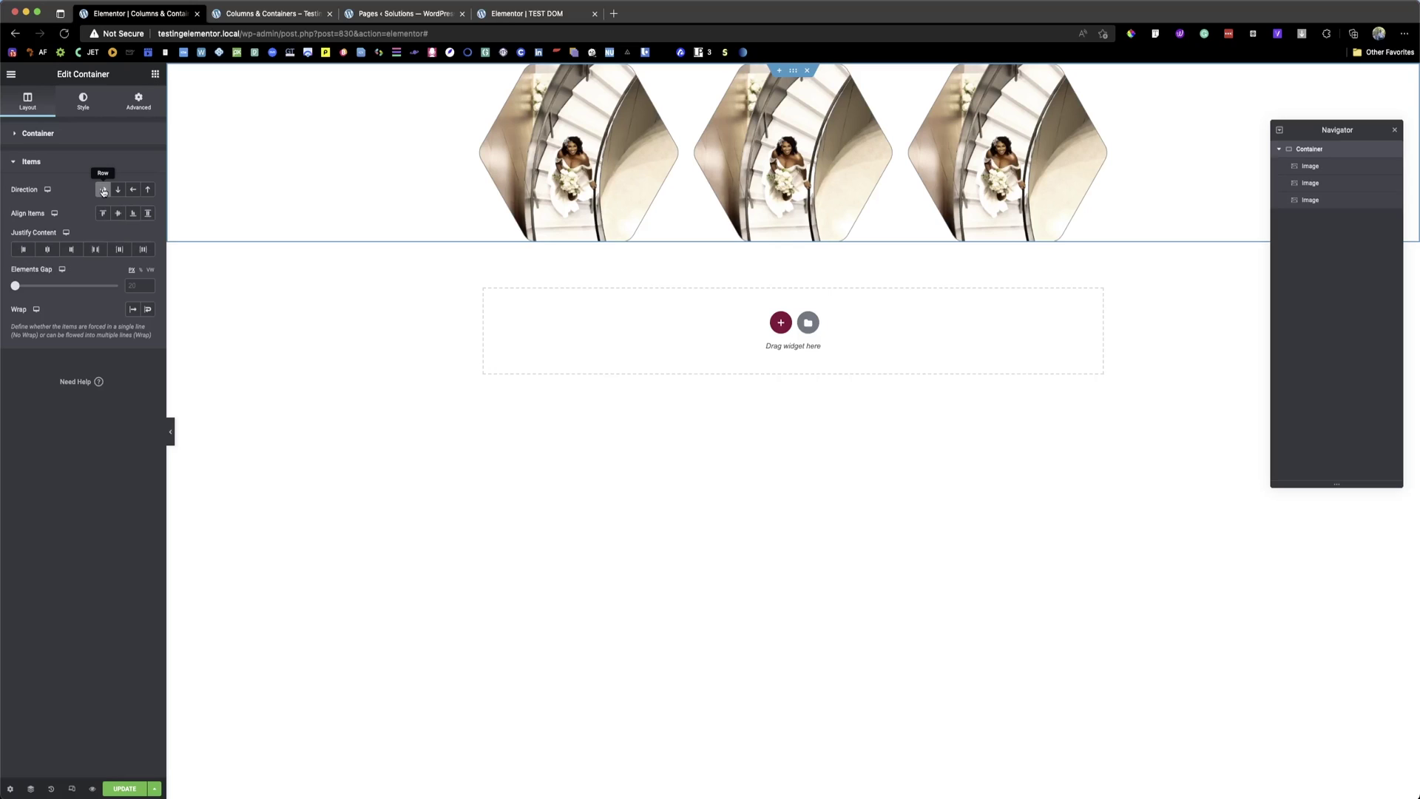
left_click(119, 190)
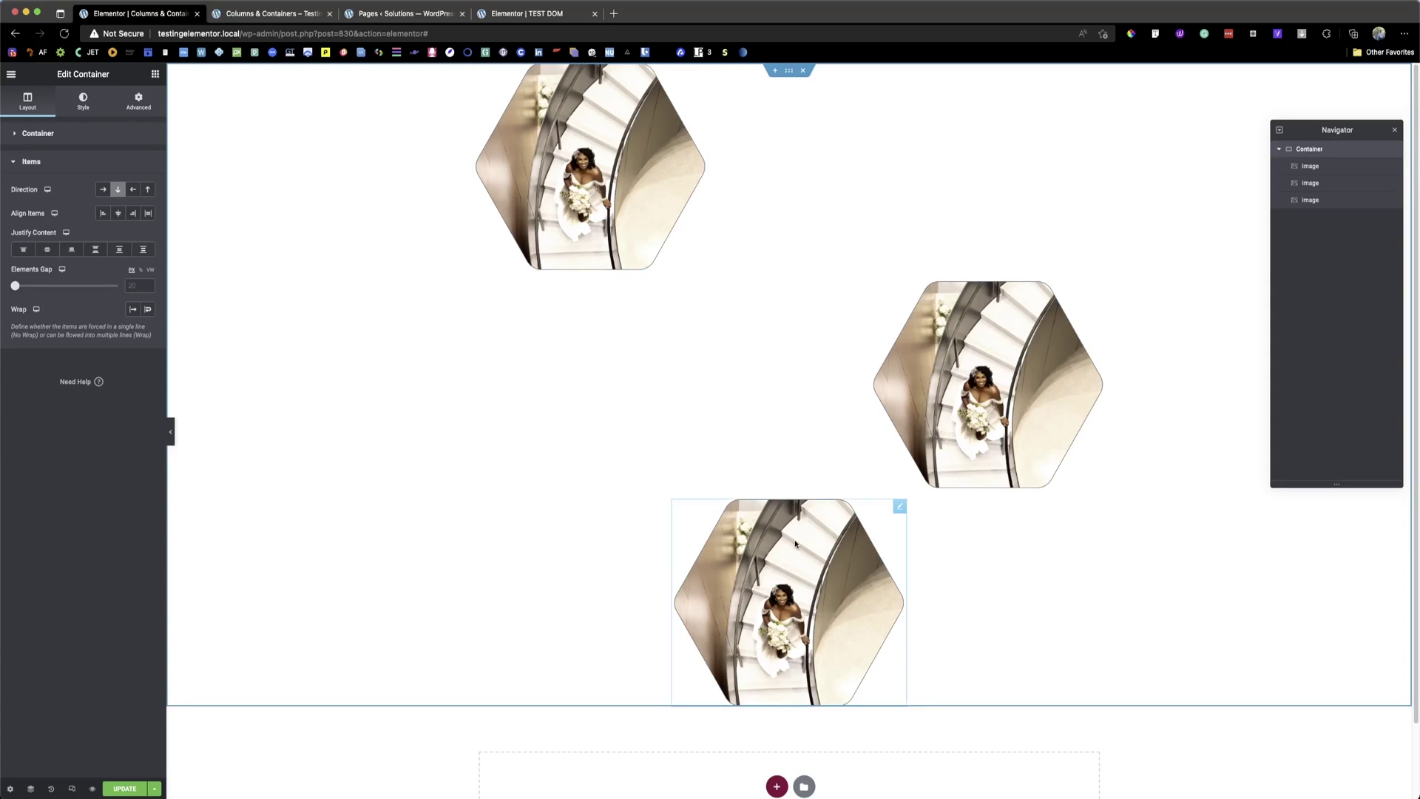
Step: Replace the third bride image with the King of Weddings collage from the media library
left_click(739, 629)
left_click(26, 105)
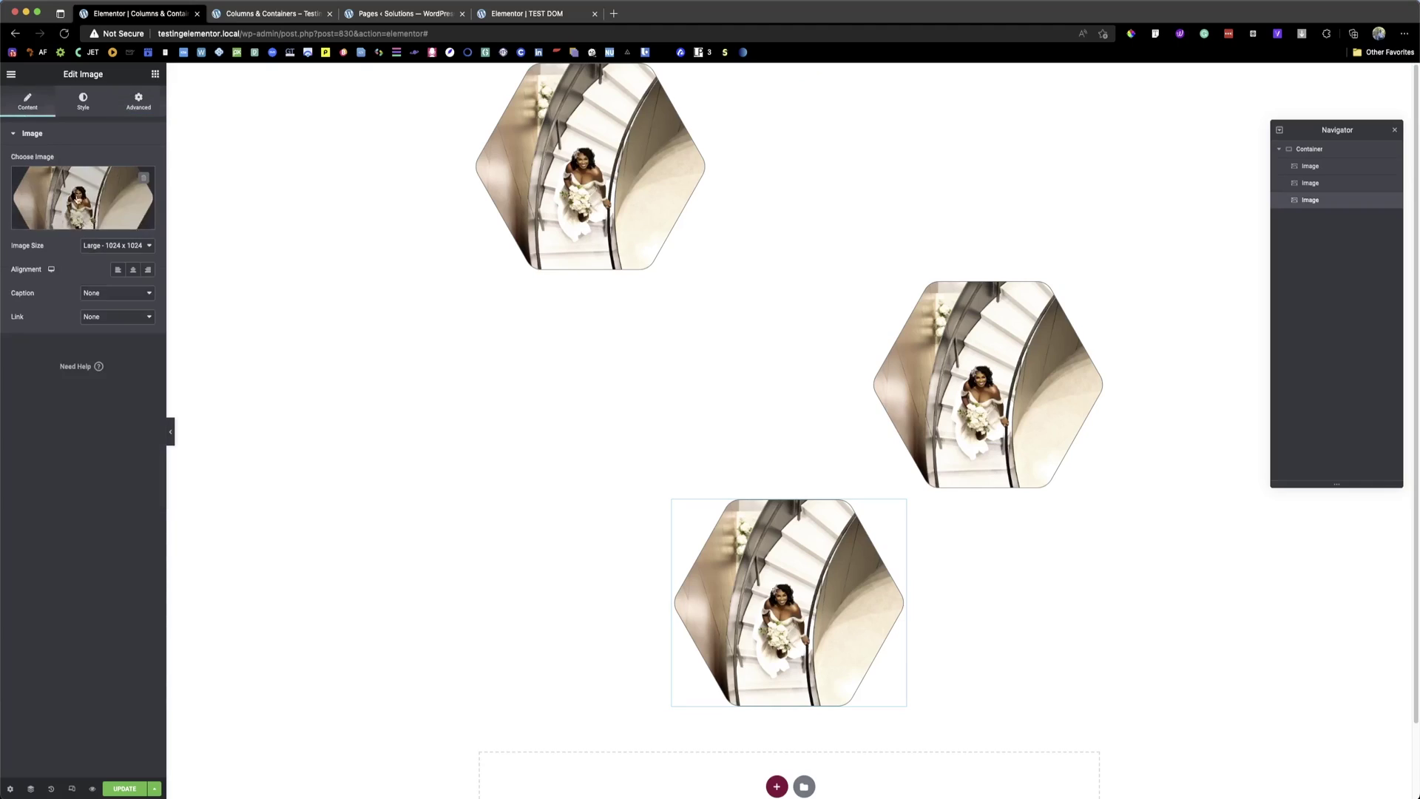
left_click(81, 204)
left_click(719, 322)
left_click(817, 330)
left_click(1366, 766)
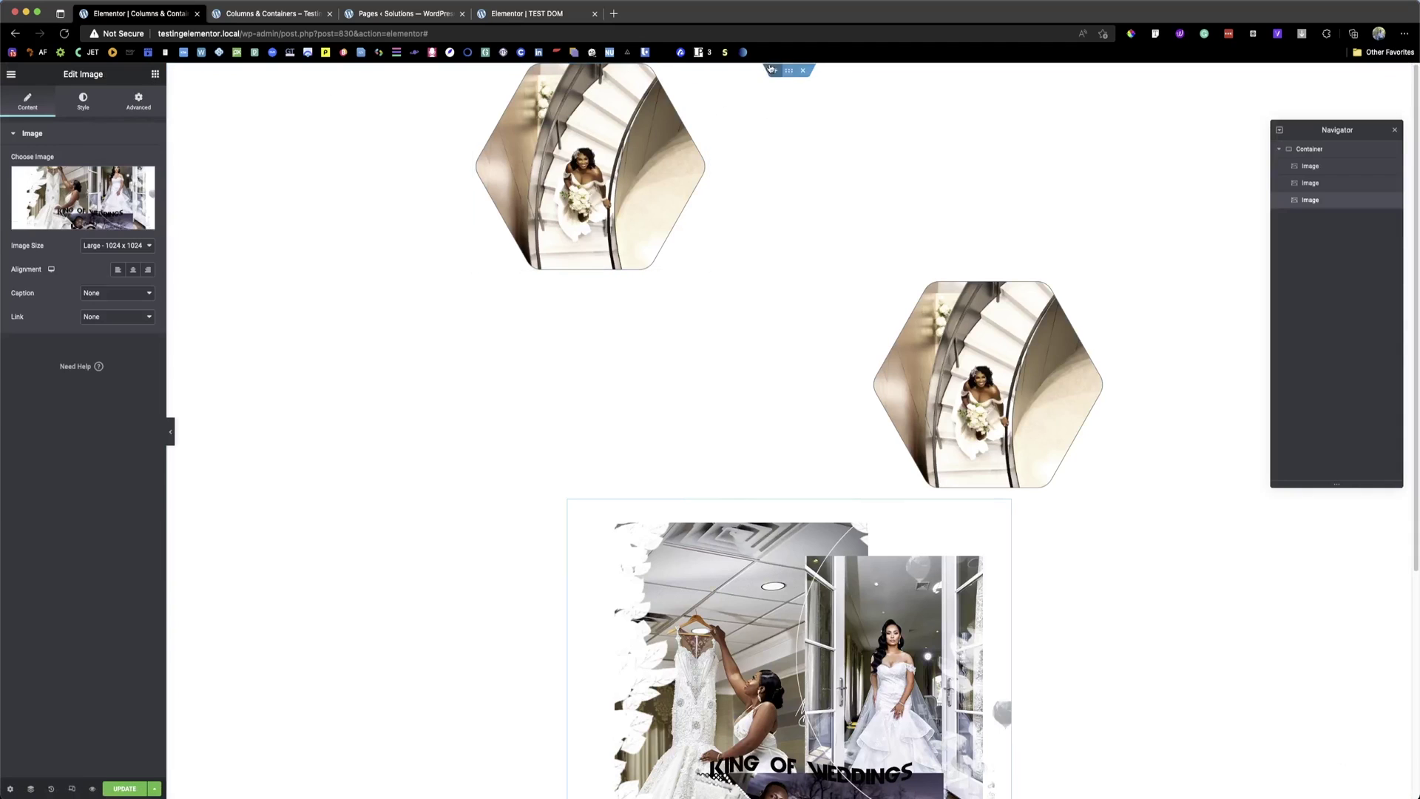
Step: Try the container's reversed row and reversed column directions, and settle on Column with Align Items at Flex End
left_click(348, 244)
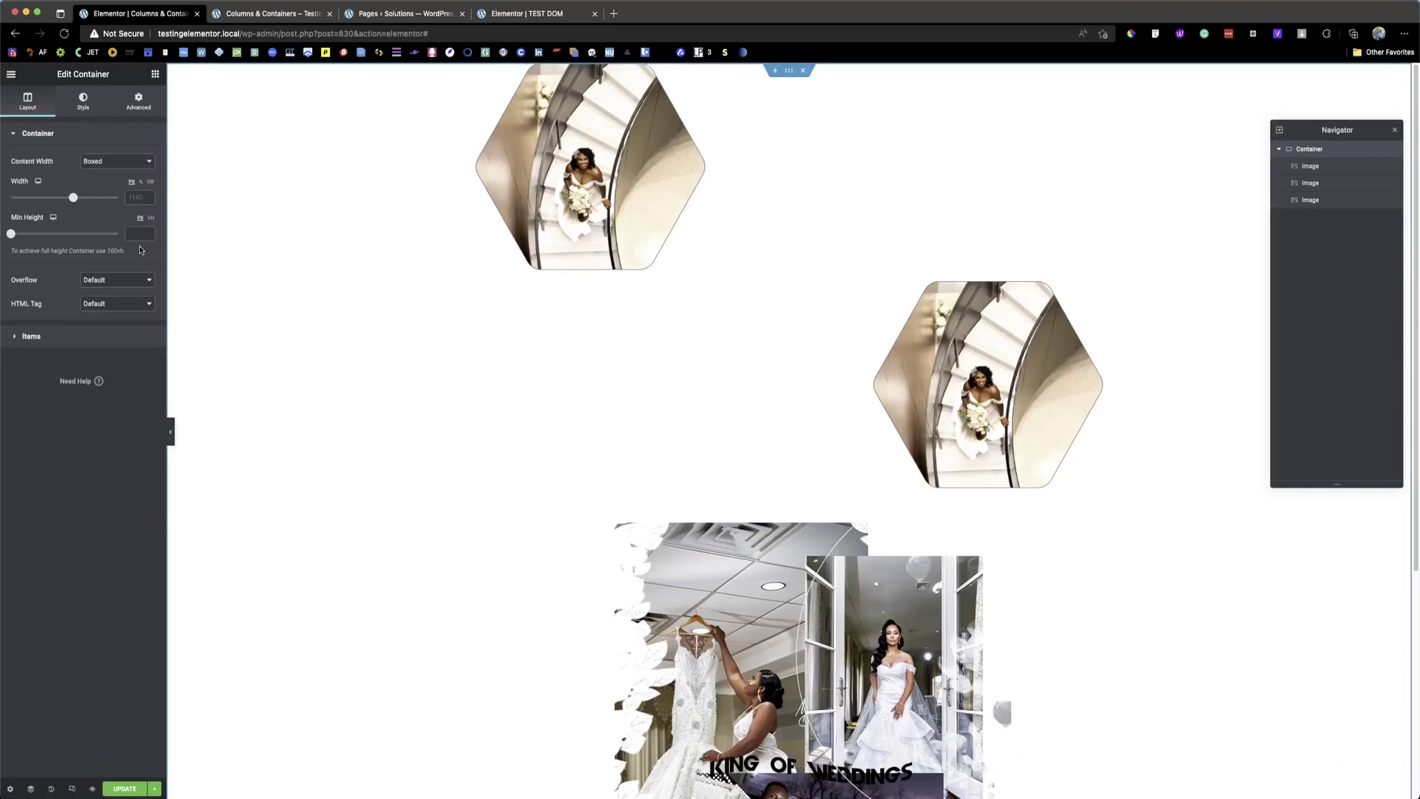
left_click(33, 336)
left_click(134, 191)
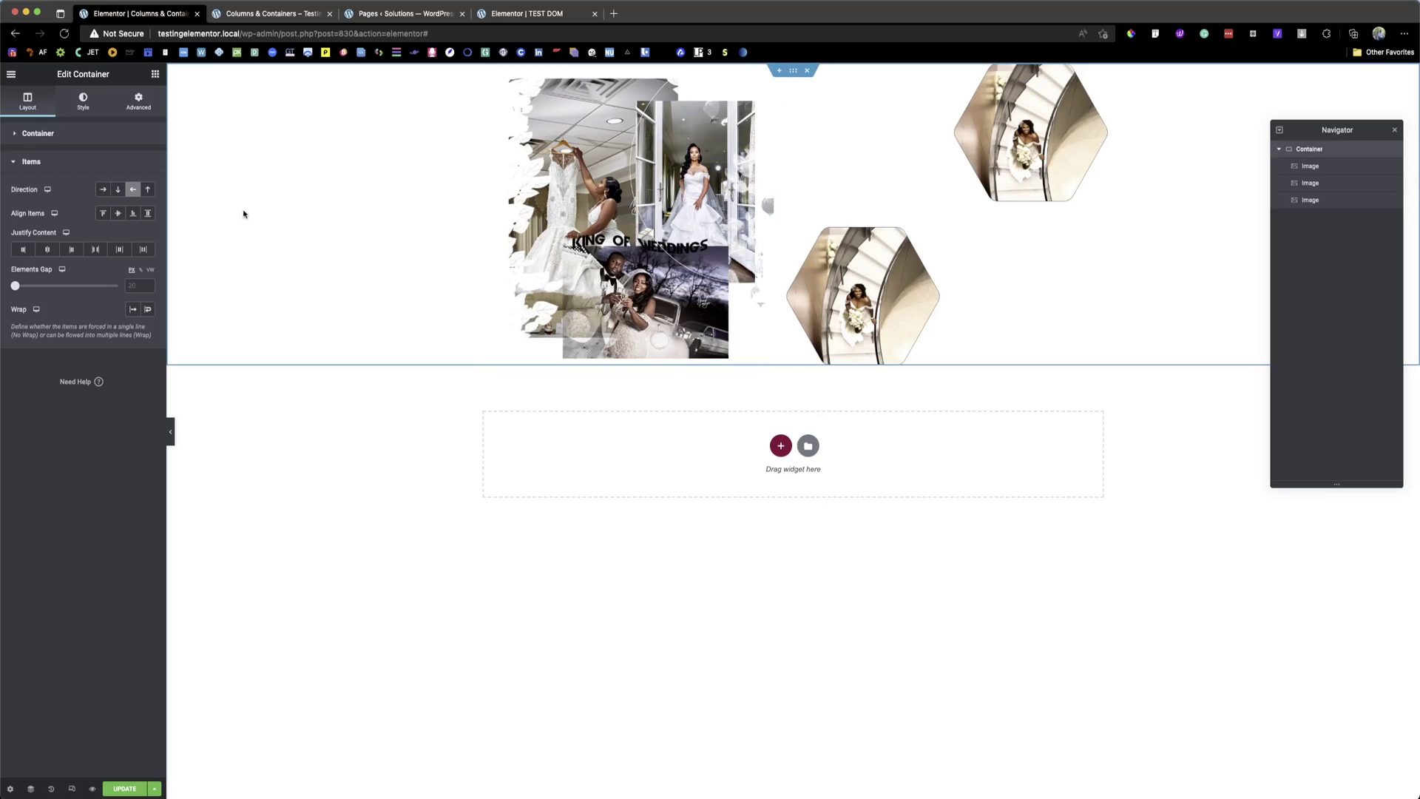
left_click(148, 190)
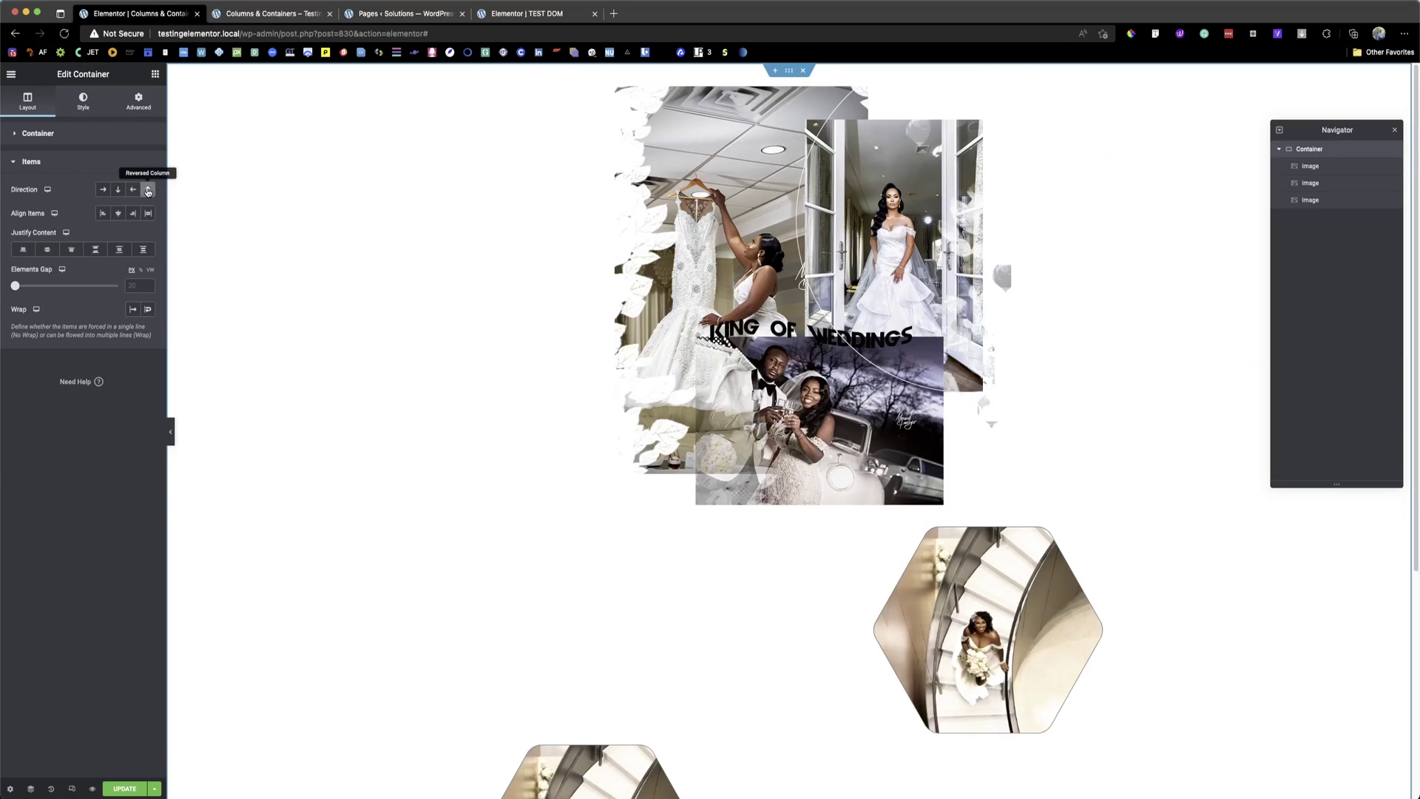
left_click(118, 190)
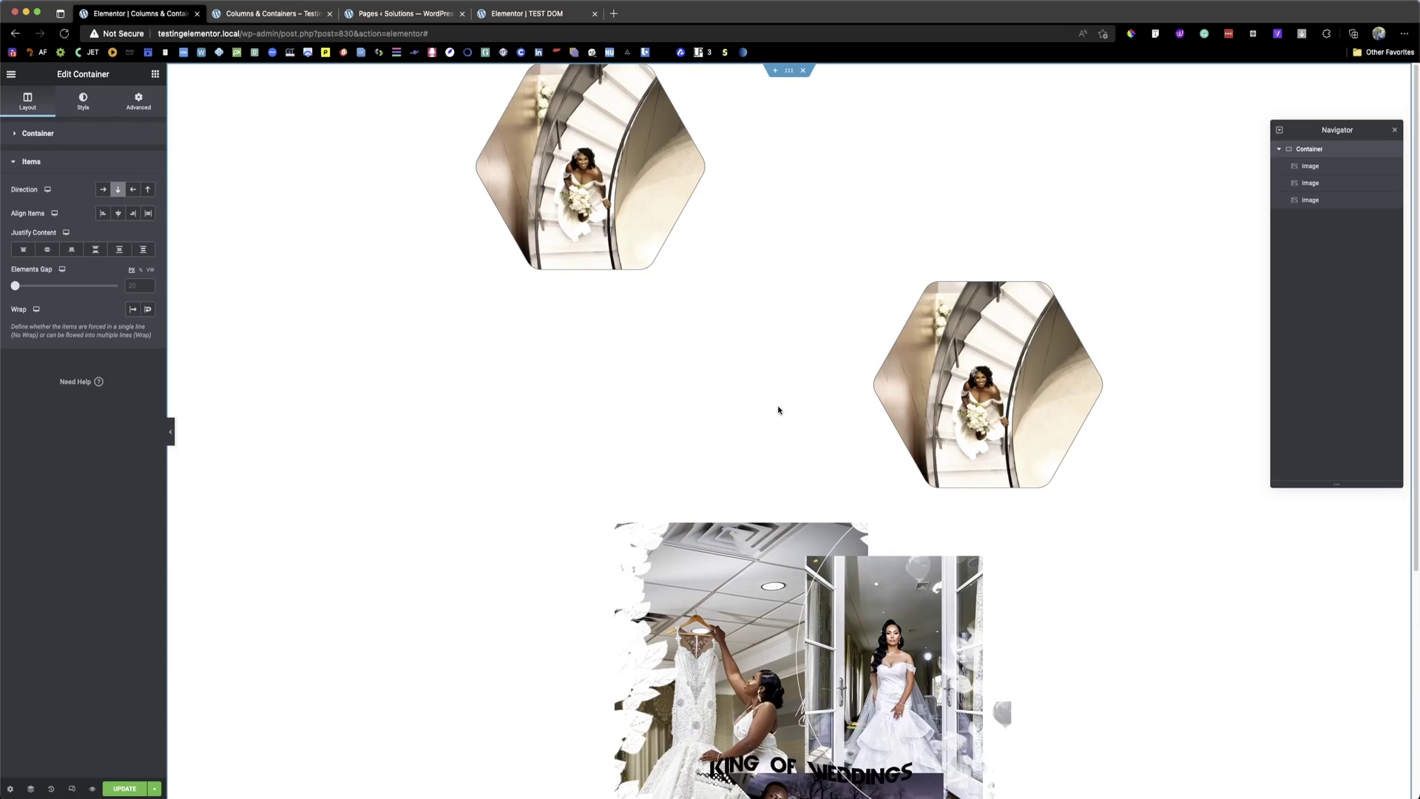
left_click(133, 213)
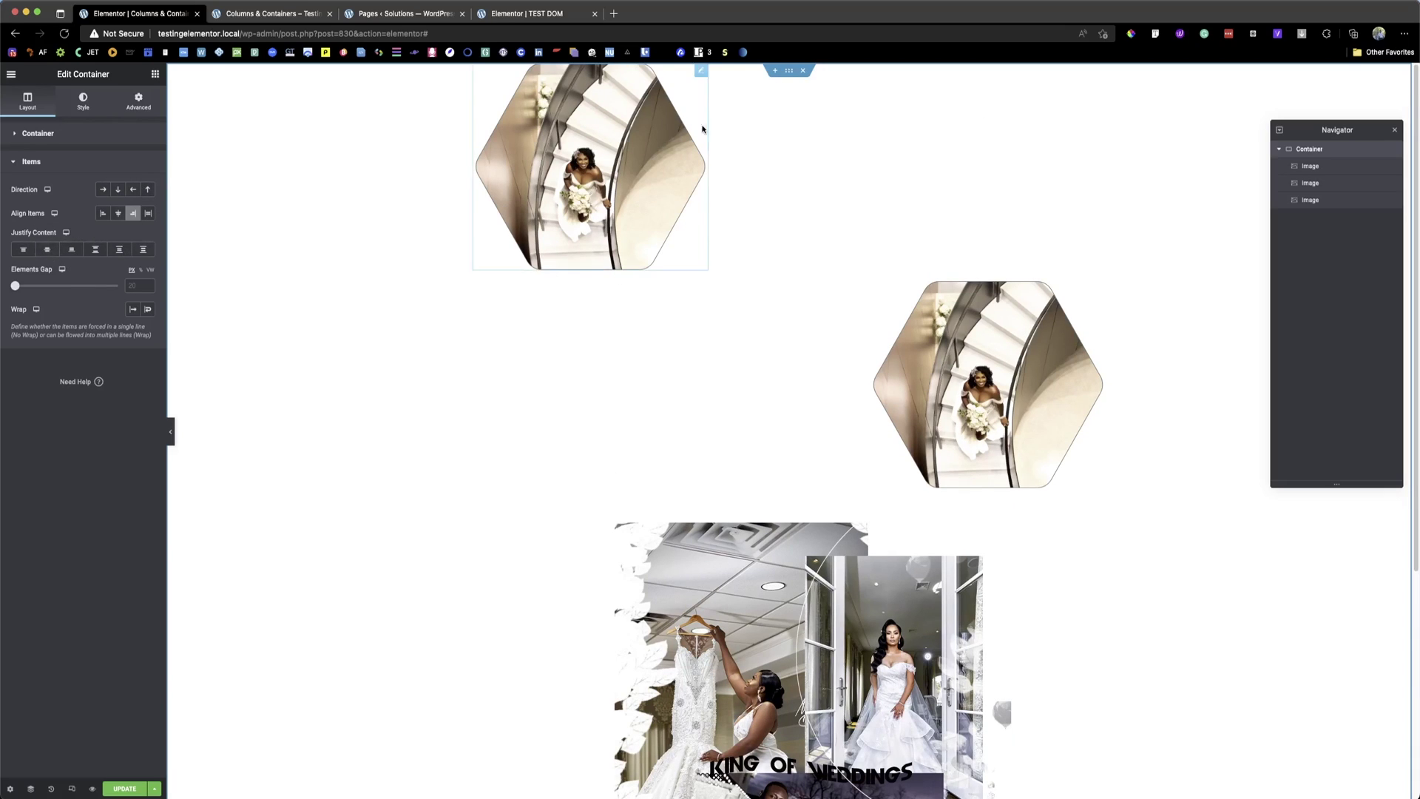
Step: Reduce the first bride image's width to roughly a third and set the second bride image's width to 40%
left_click(702, 70)
left_click(83, 101)
left_click_drag(10, 174, 49, 174)
left_click(987, 248)
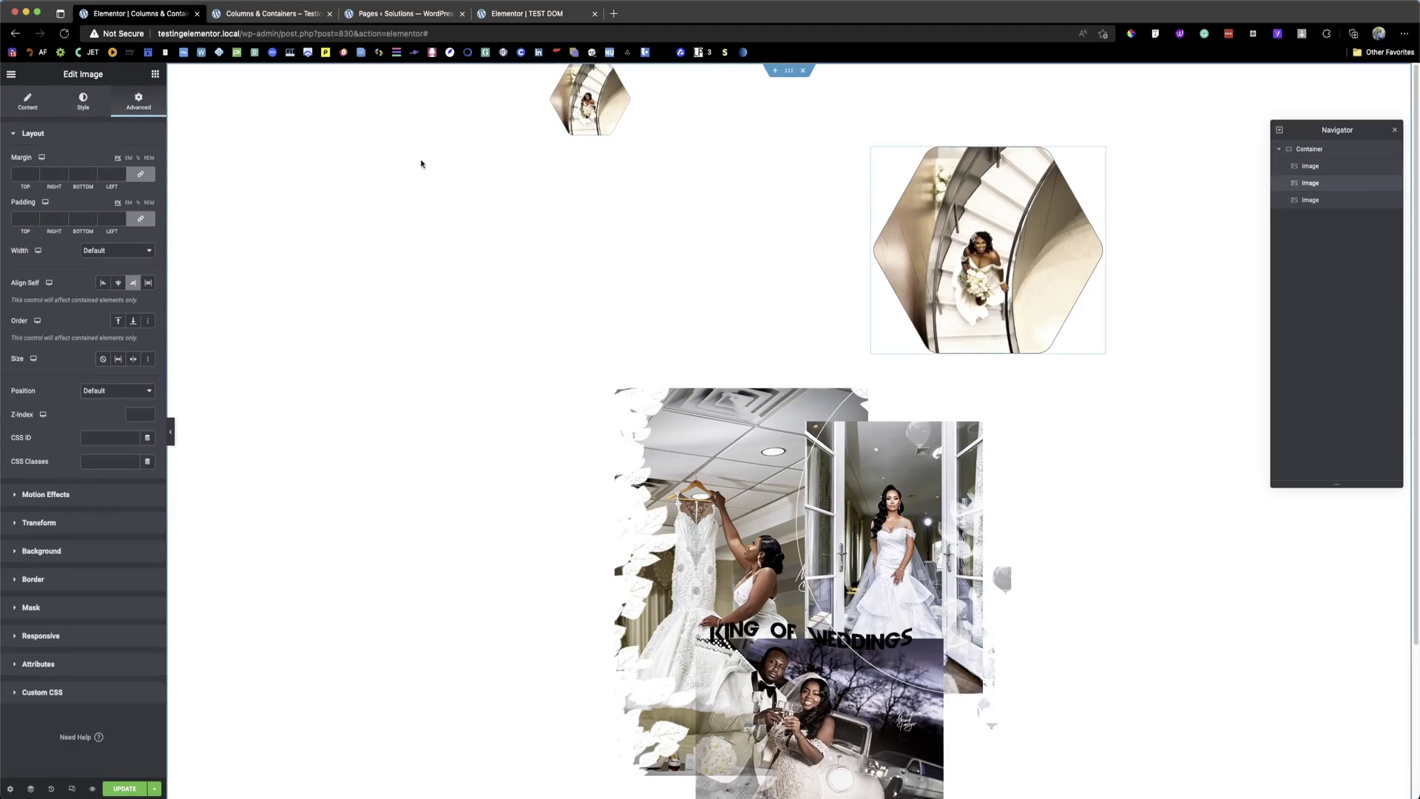
left_click(83, 101)
left_click_drag(10, 174, 53, 173)
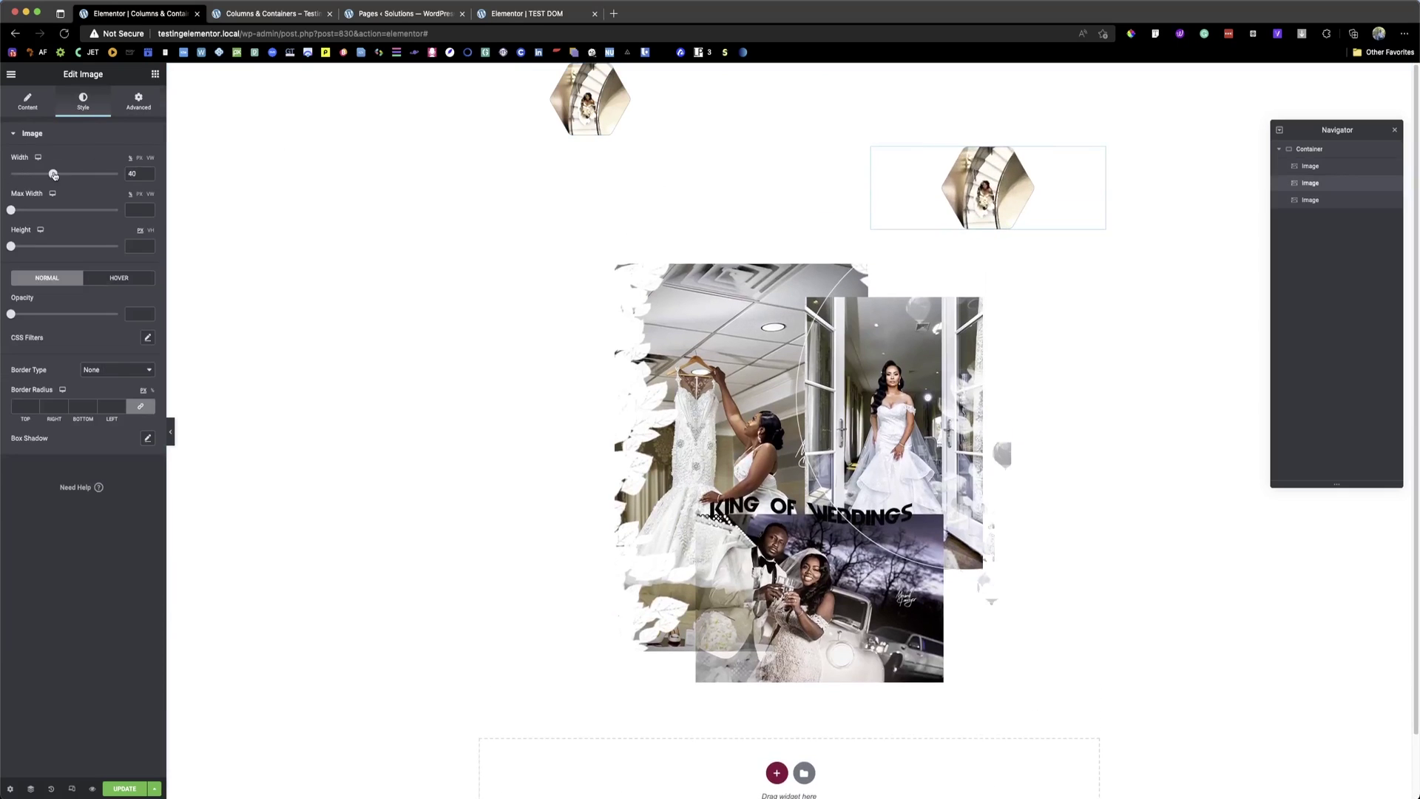
Step: Reduce the wedding collage image's width to roughly a third of its column
left_click(739, 444)
left_click(83, 102)
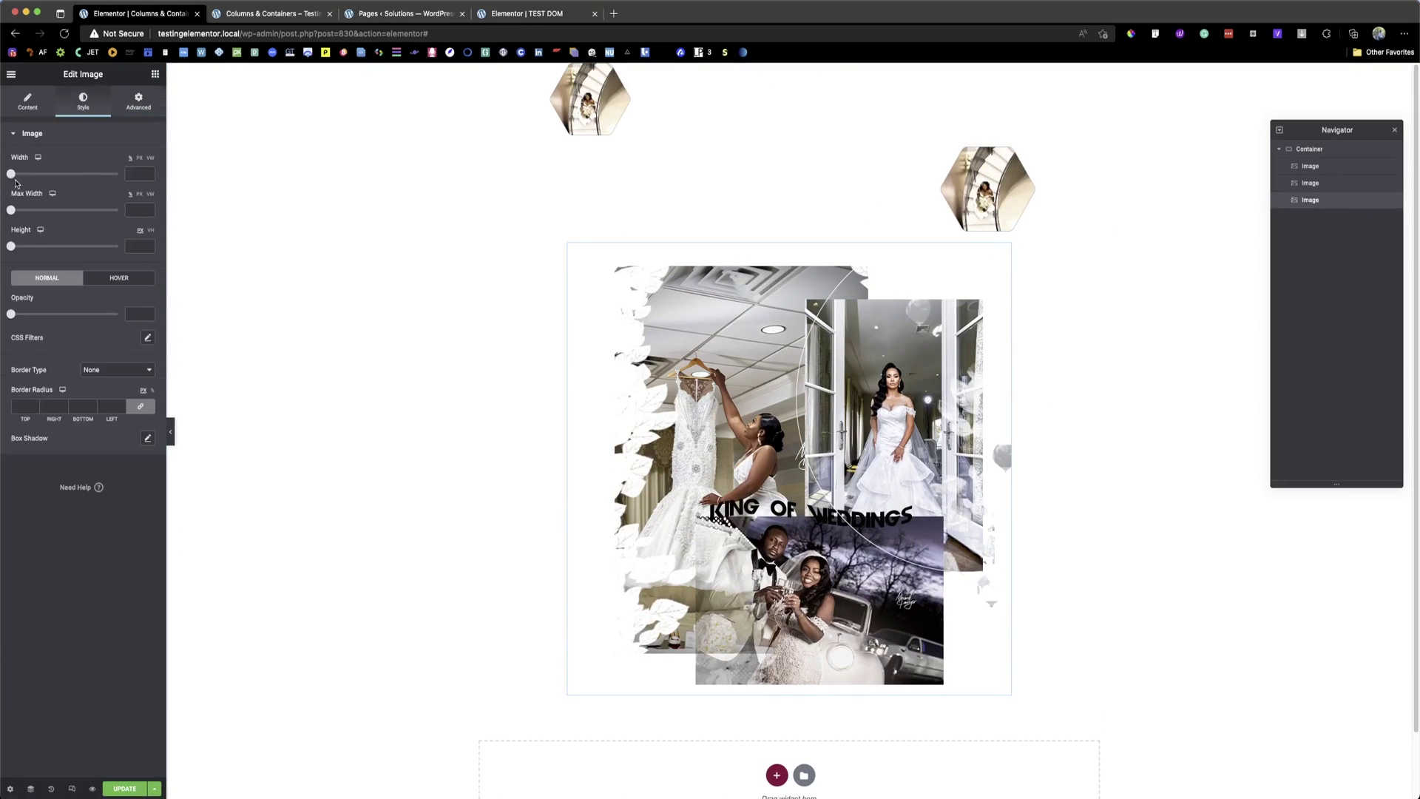
left_click_drag(11, 174, 46, 173)
Step: Set the parent container's minimum height to 100 vh
left_click(748, 84)
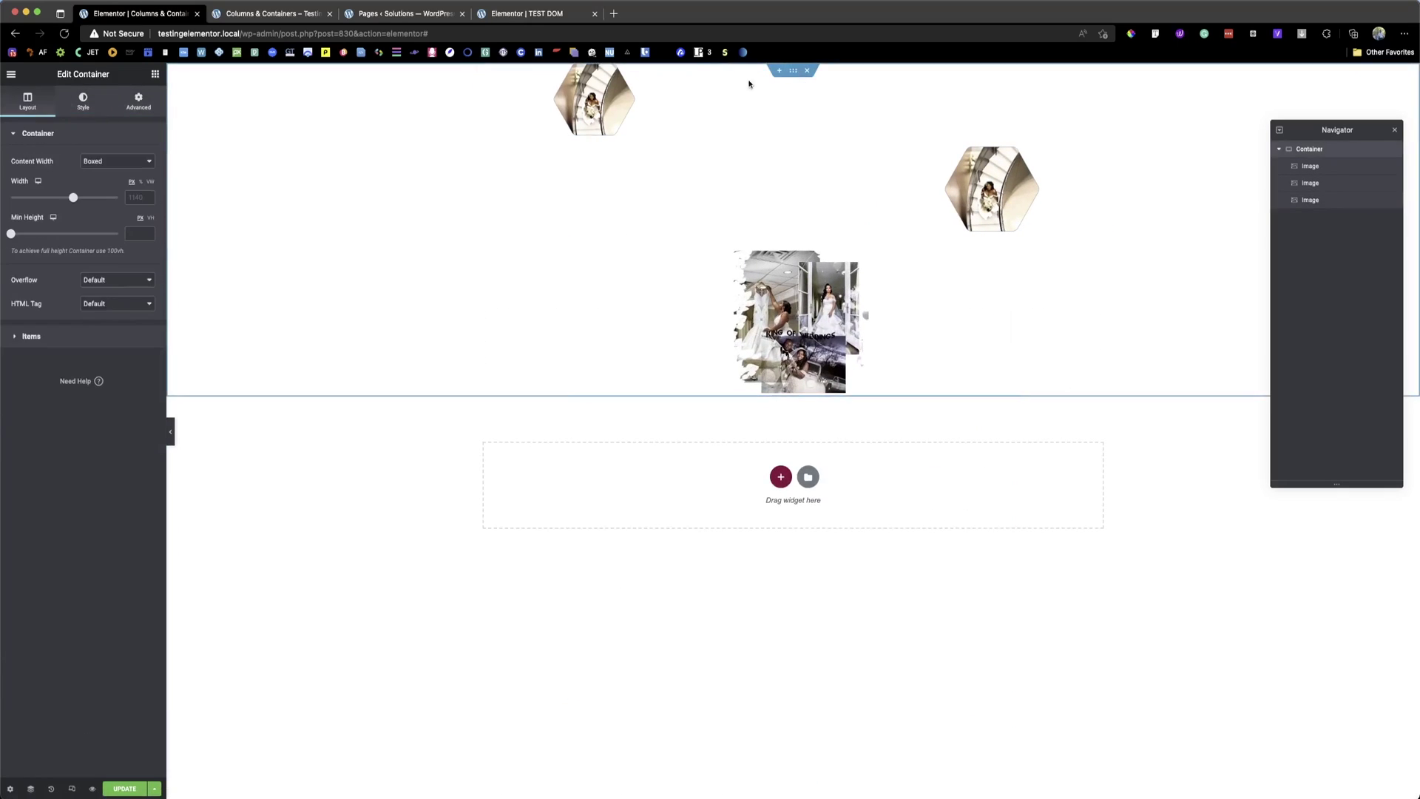
left_click(151, 218)
left_click(137, 234)
type("100")
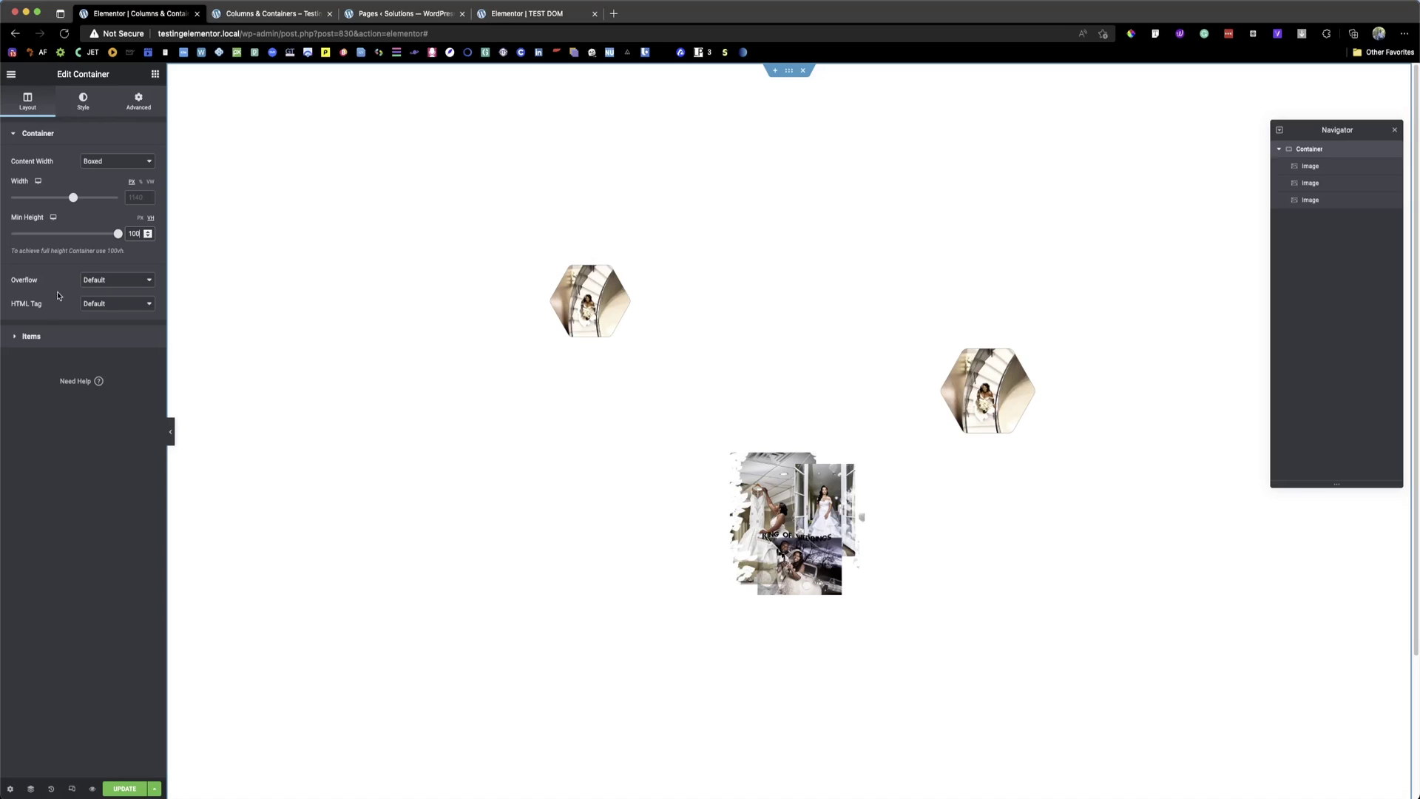
Step: Try Flex End and Flex Start as the container's Justify Content, and settle on Space Between
left_click(33, 336)
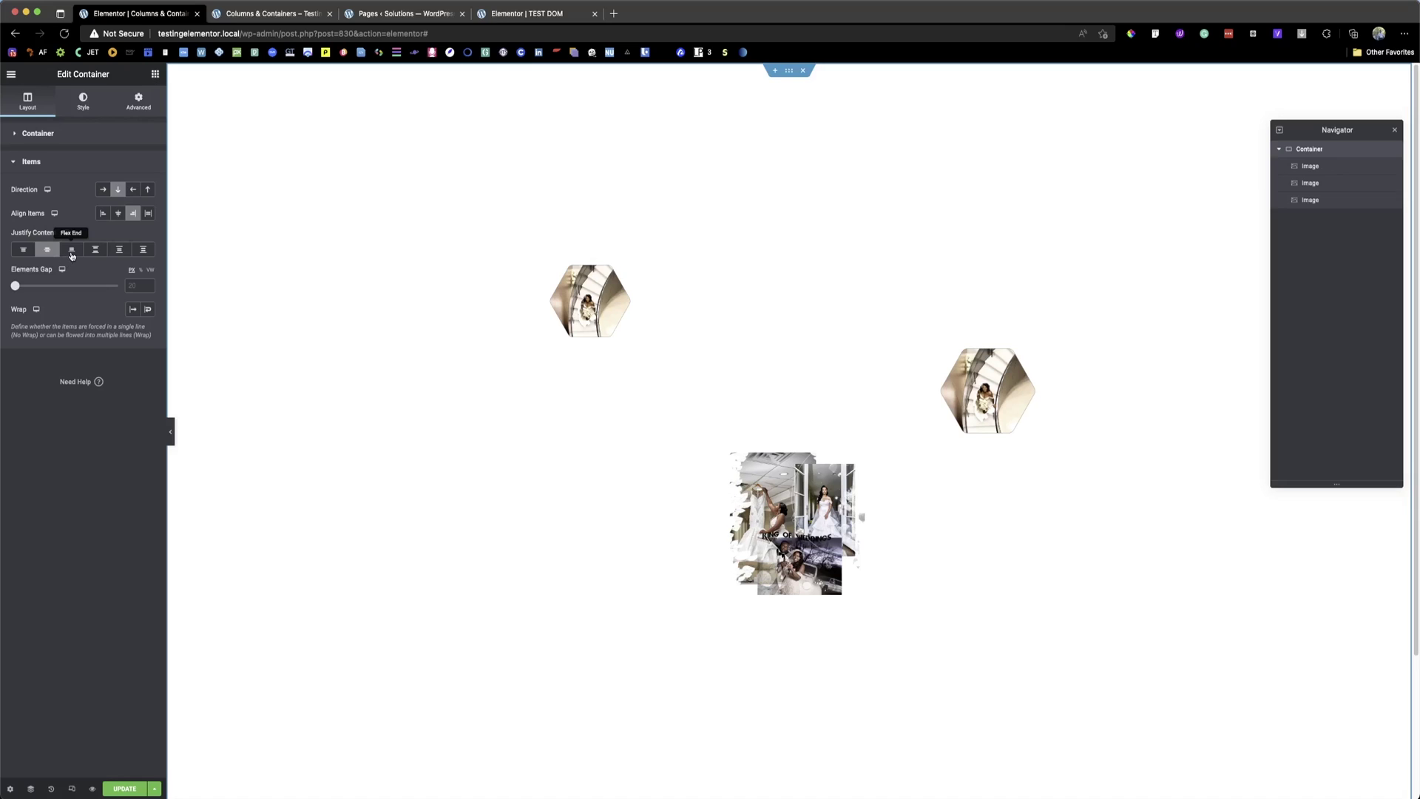
left_click(71, 253)
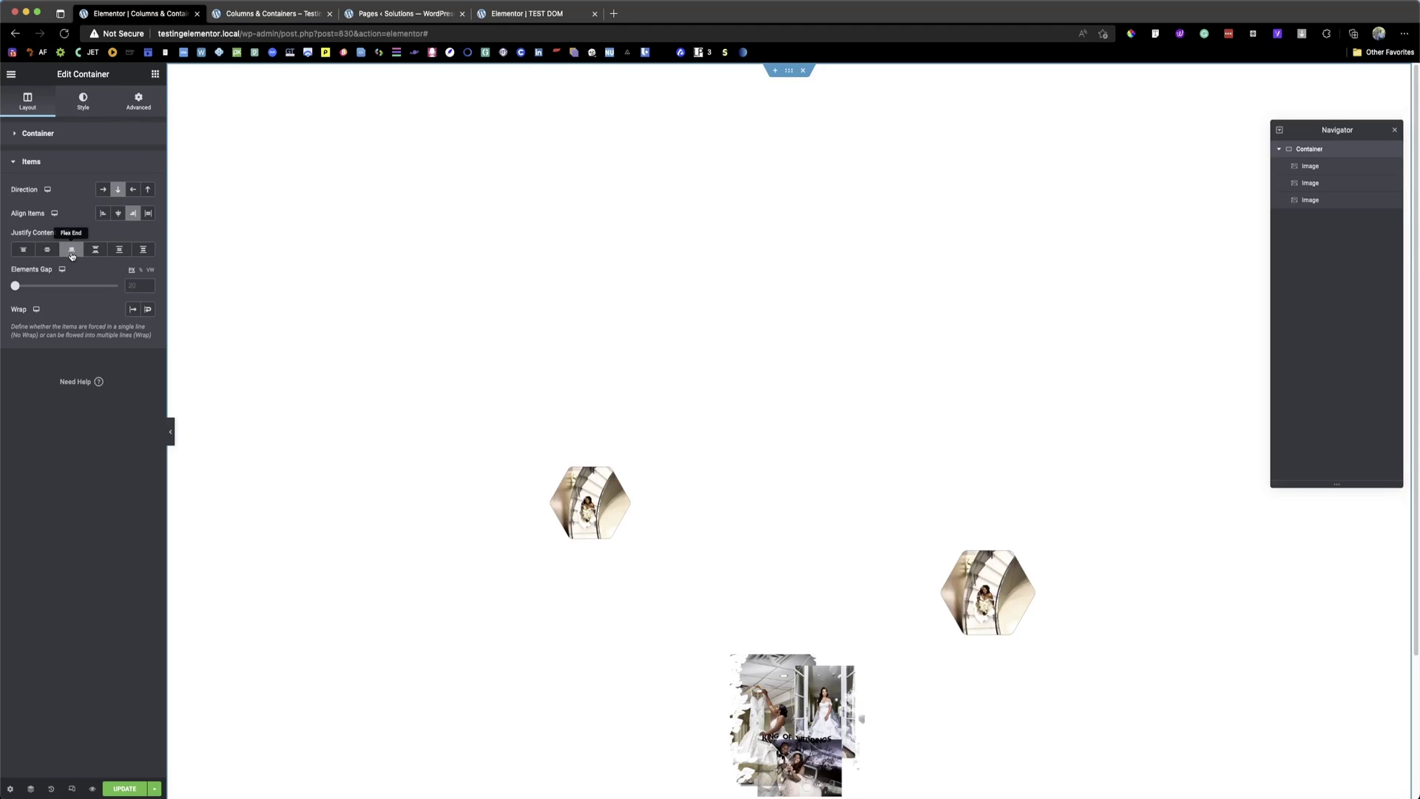
left_click(23, 252)
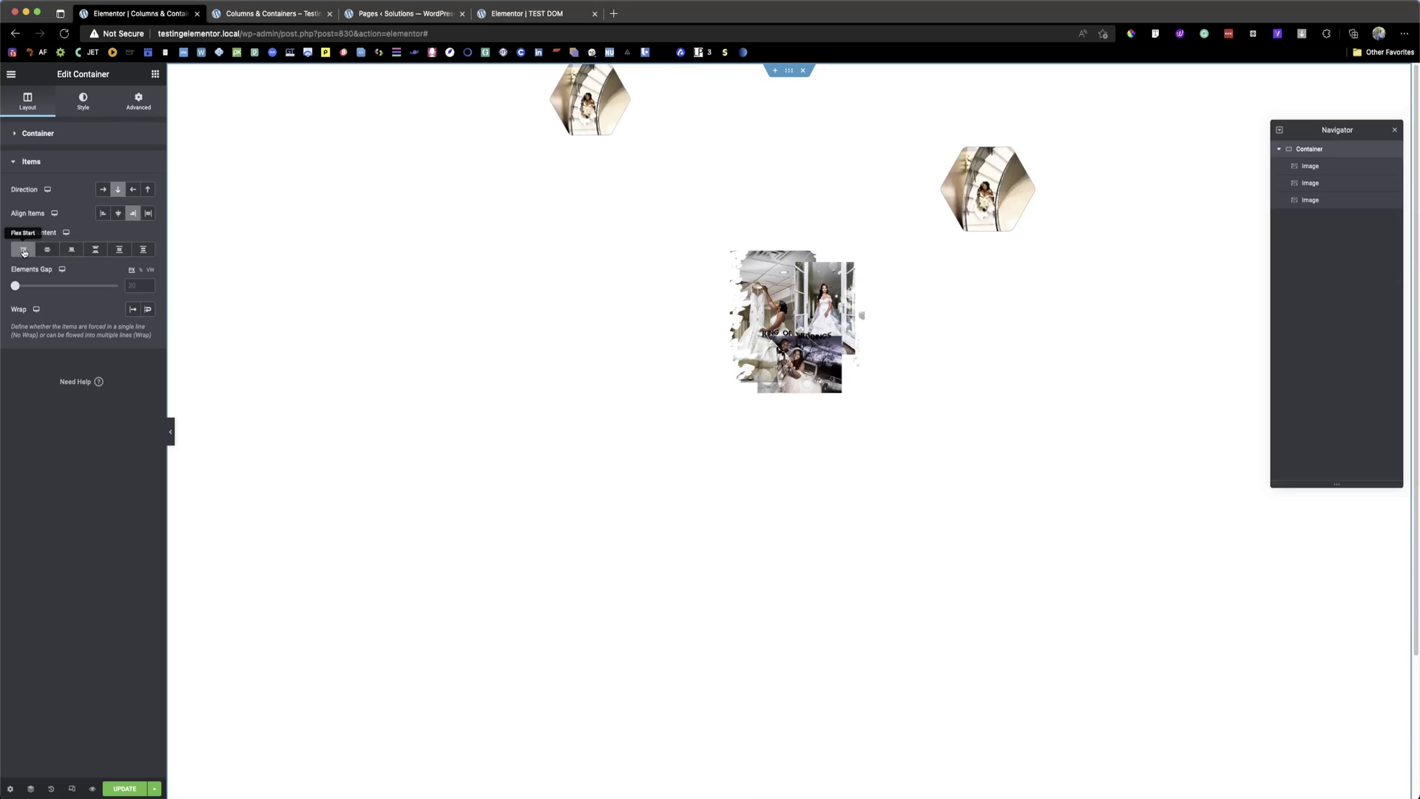
left_click(96, 252)
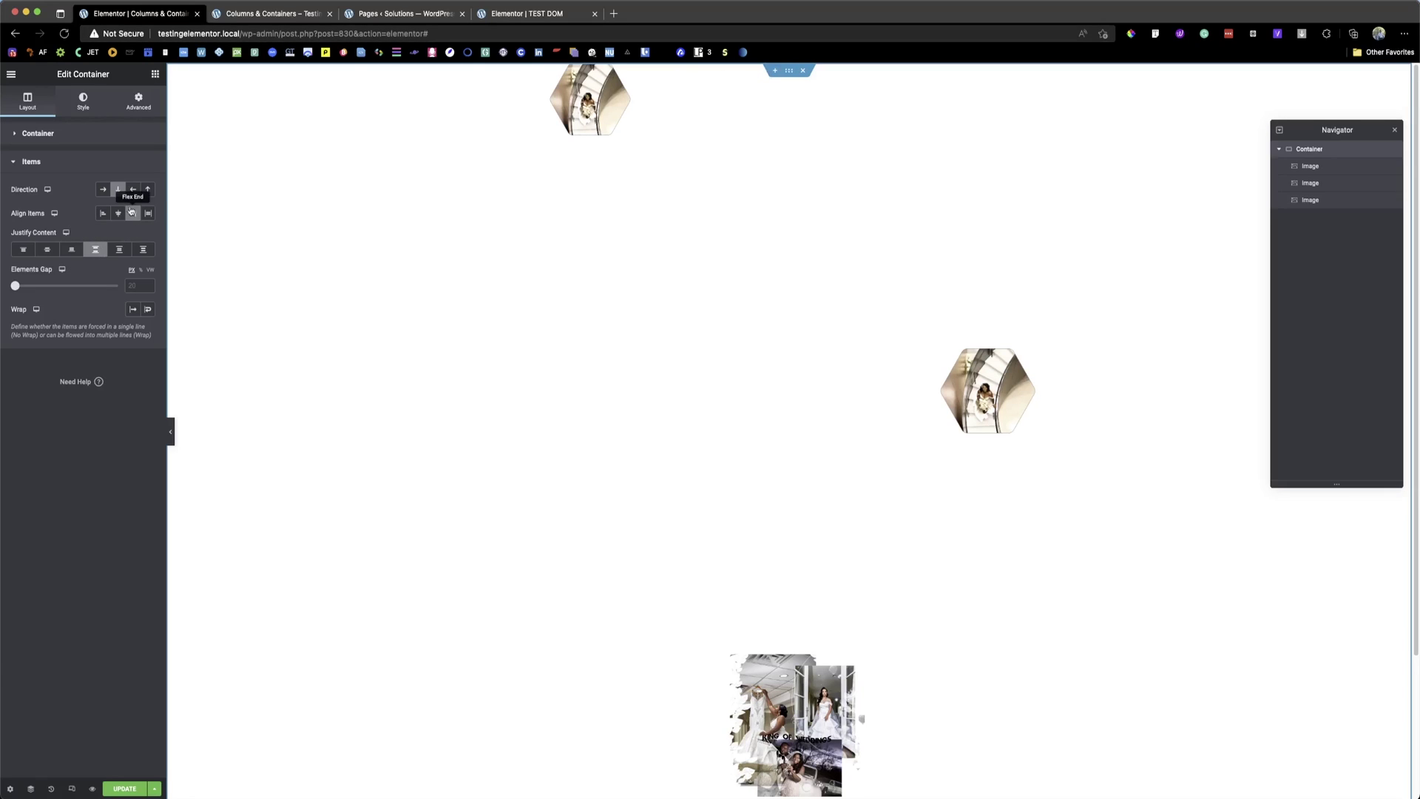
Step: Set the container's HTML tag to a and open its link address for editing
left_click(67, 136)
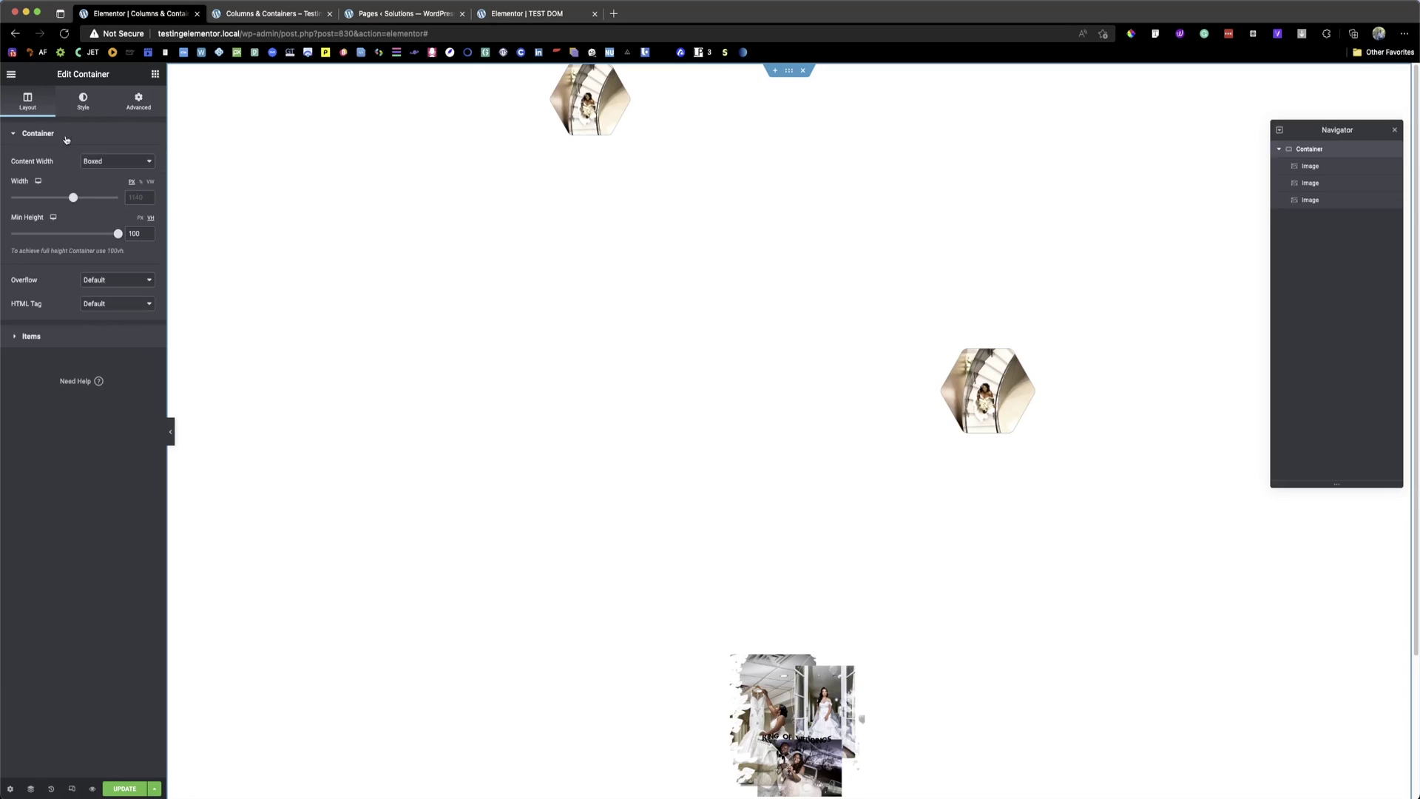
left_click(135, 311)
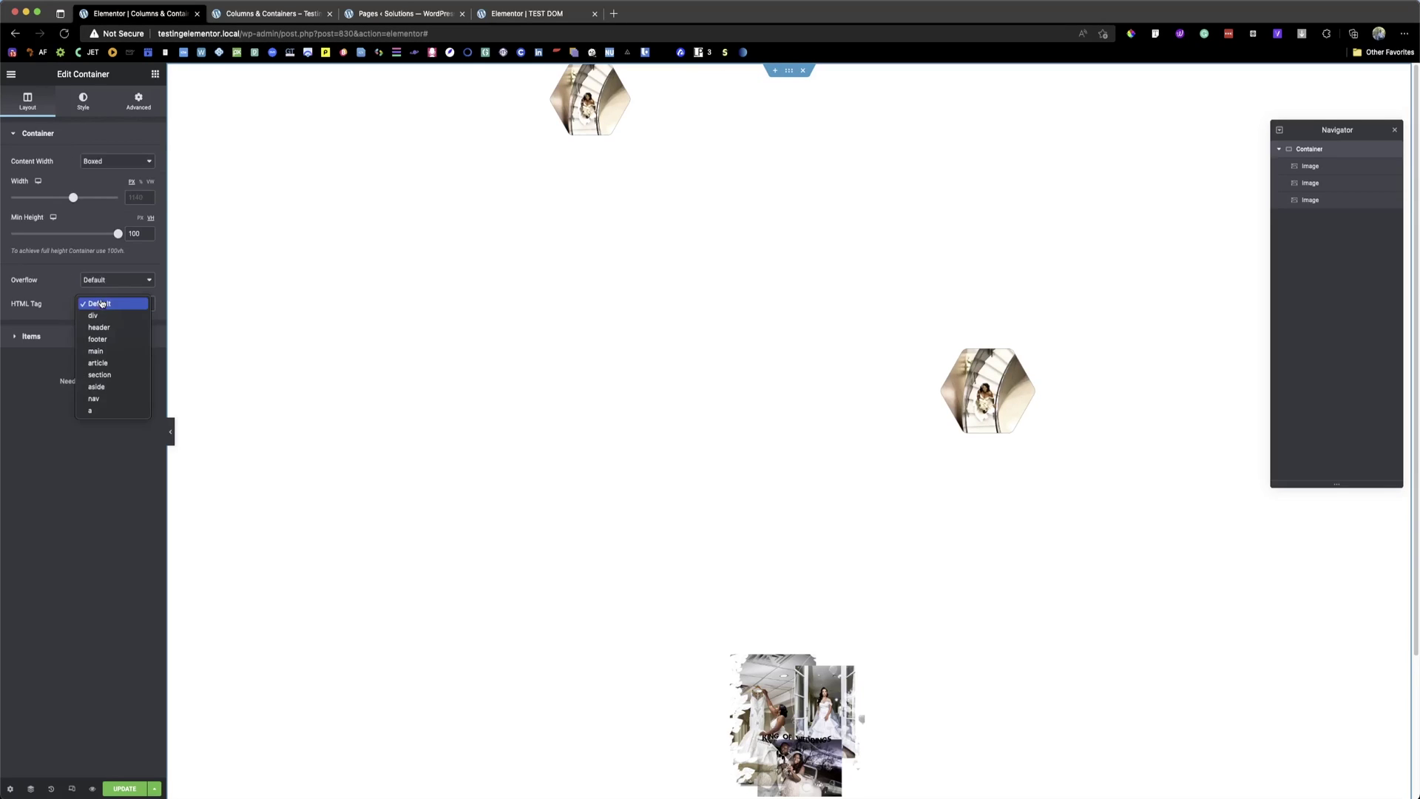
left_click(98, 411)
left_click(76, 340)
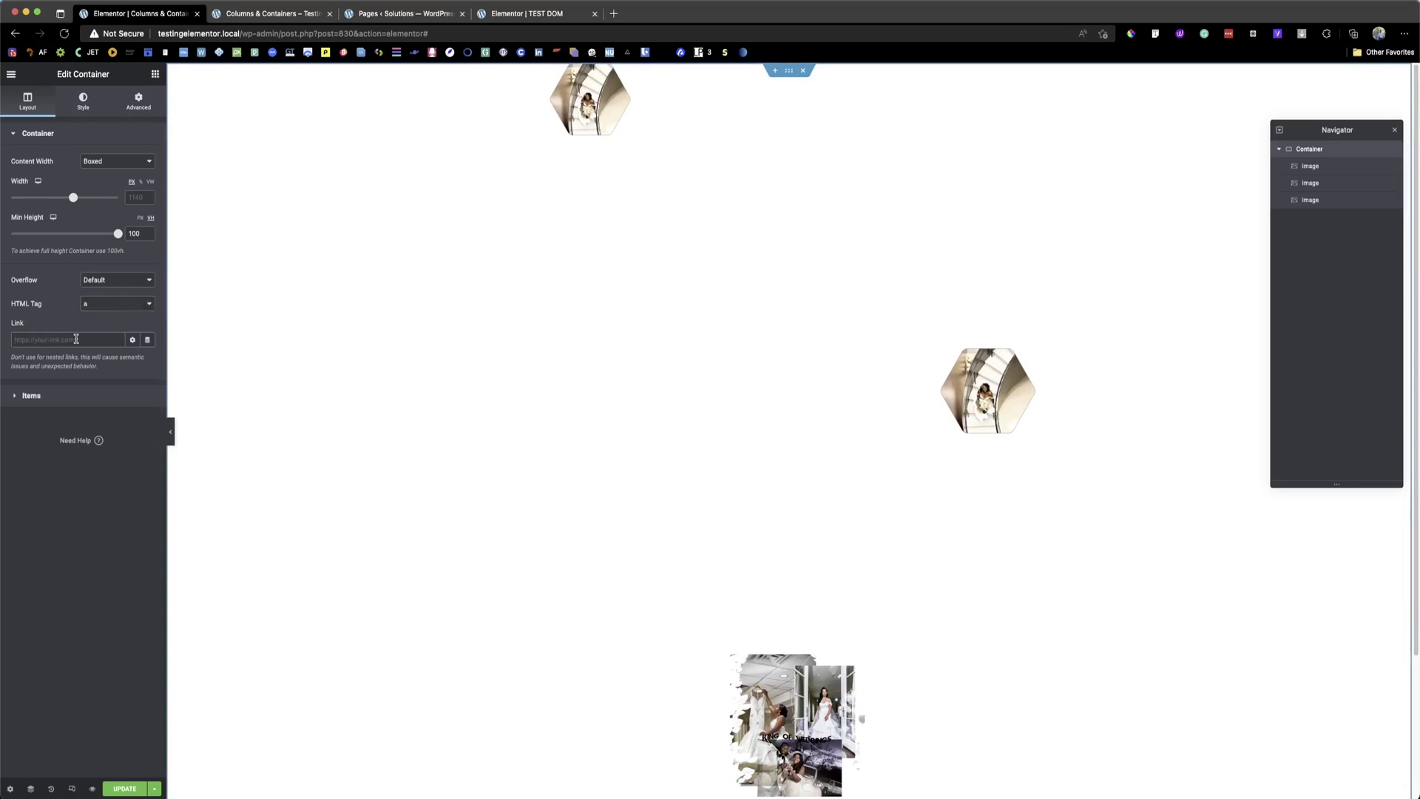